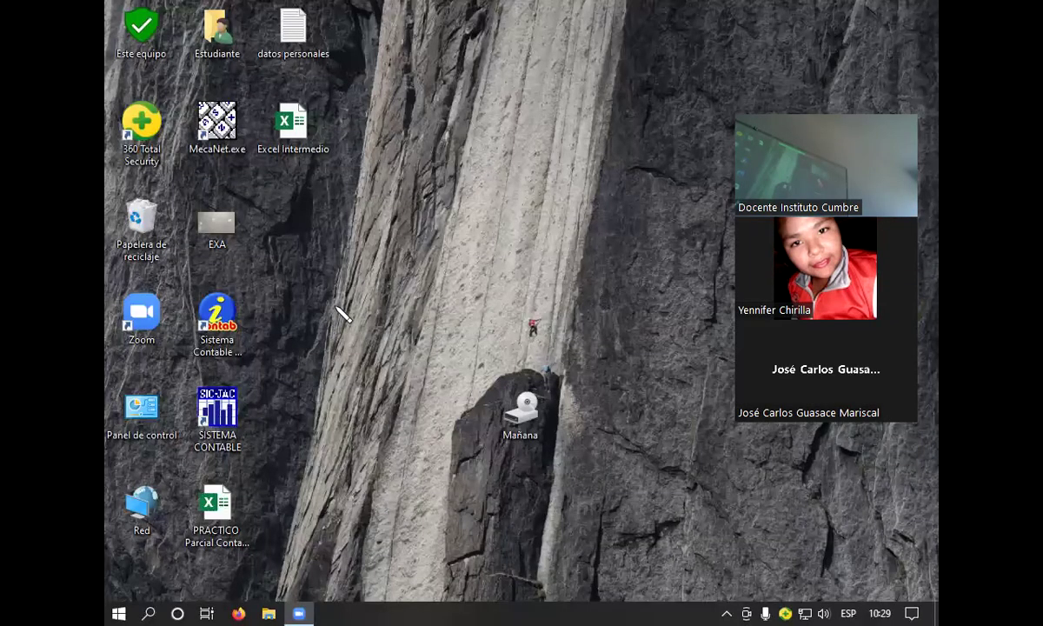
- Launch Excel by entering excel in the Windows Run box
key(super+r)
text(e)
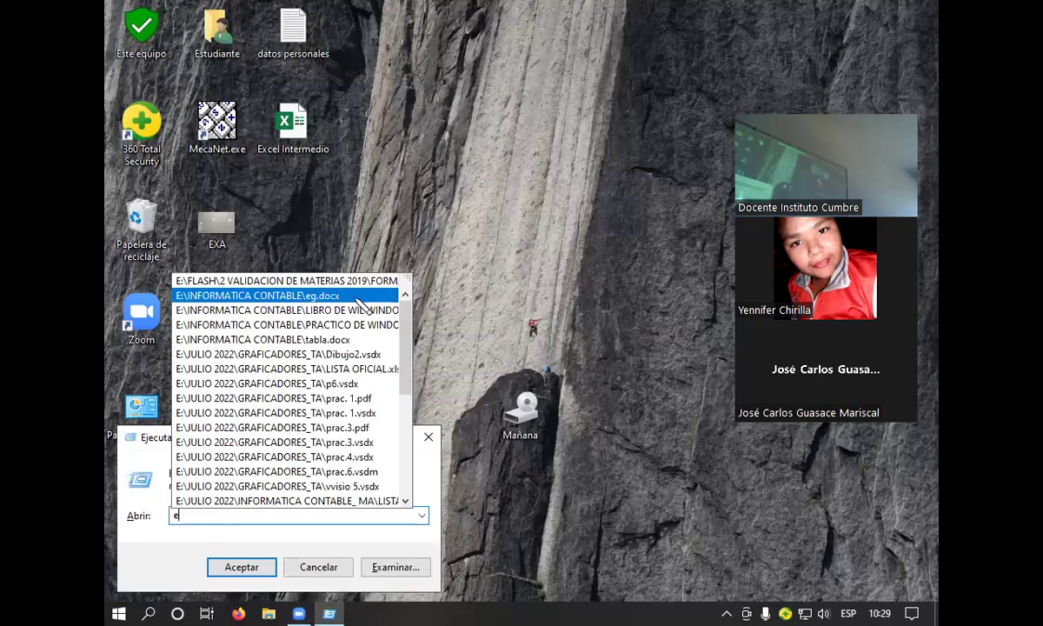
text(xcel)
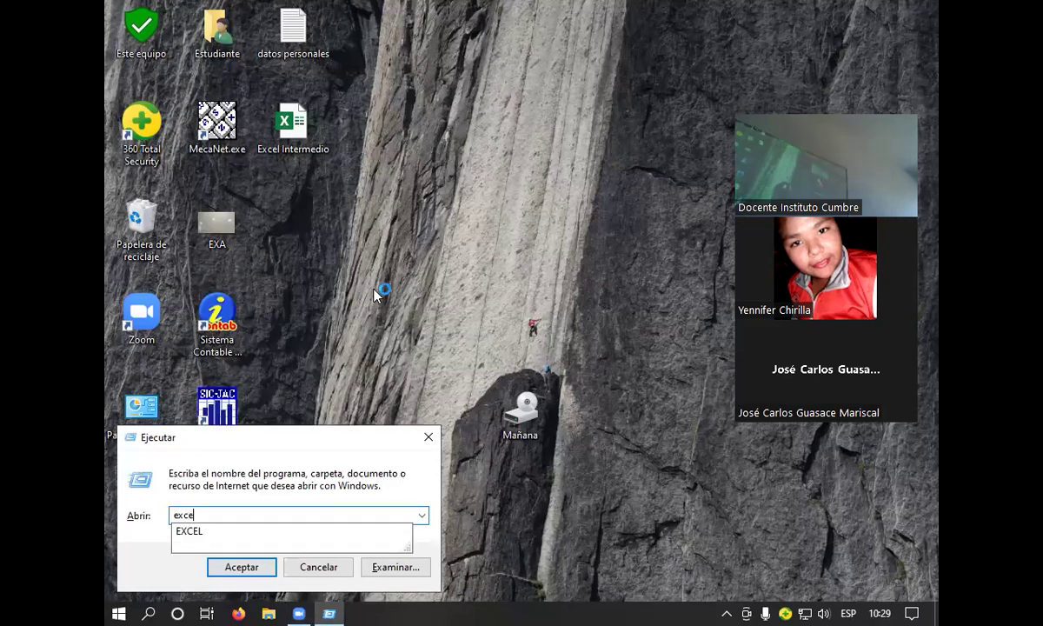
key(Return)
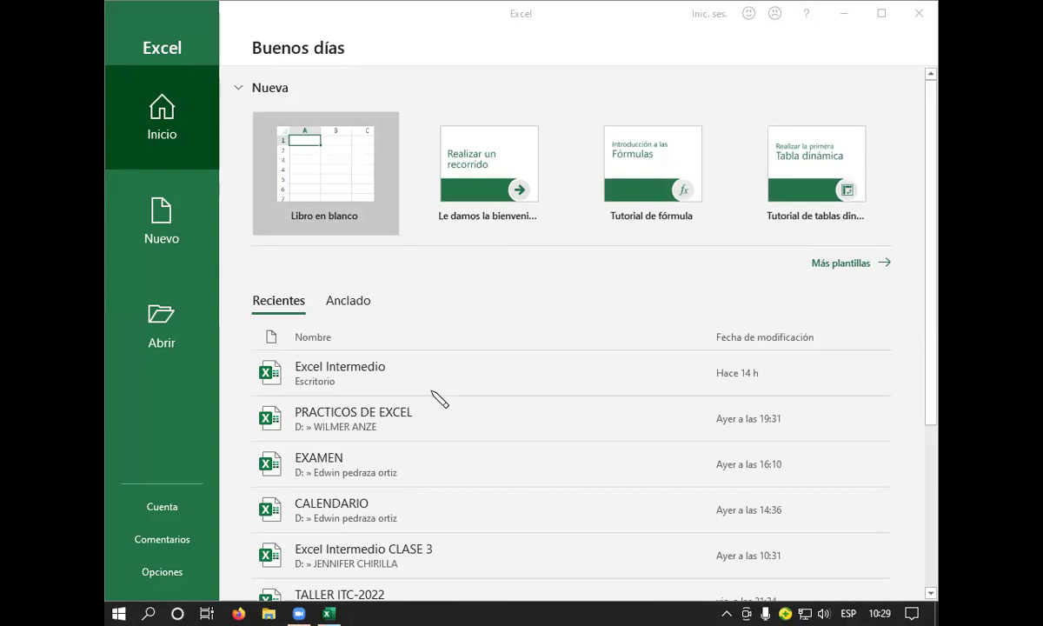
- Open the recent workbook Excel Intermedio CLASE 3 from the start screen list
scroll(433, 392, down, 1)
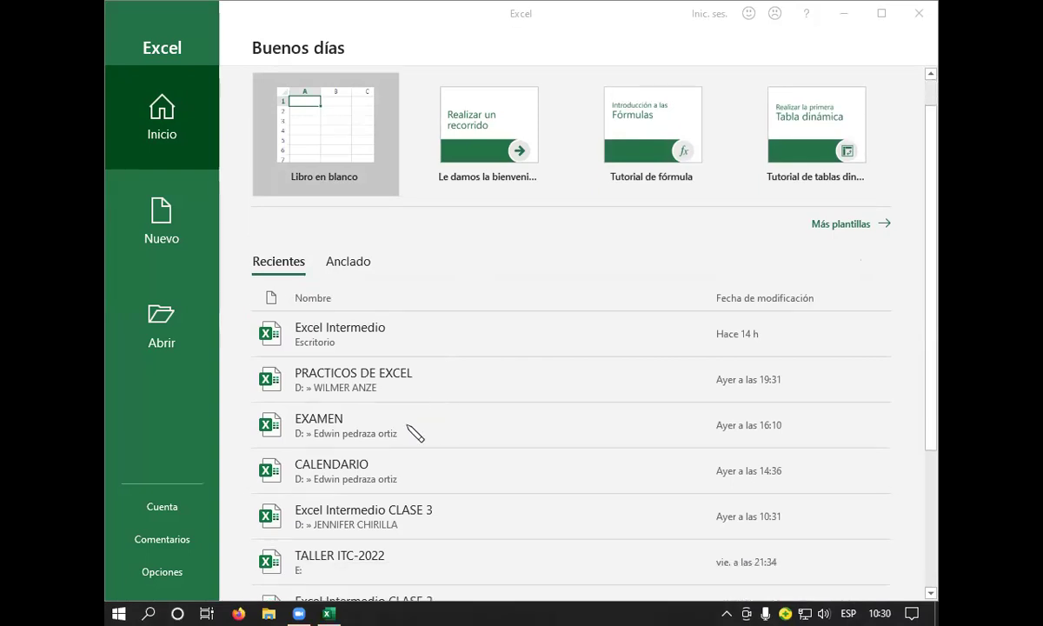
scroll(423, 429, down, 1)
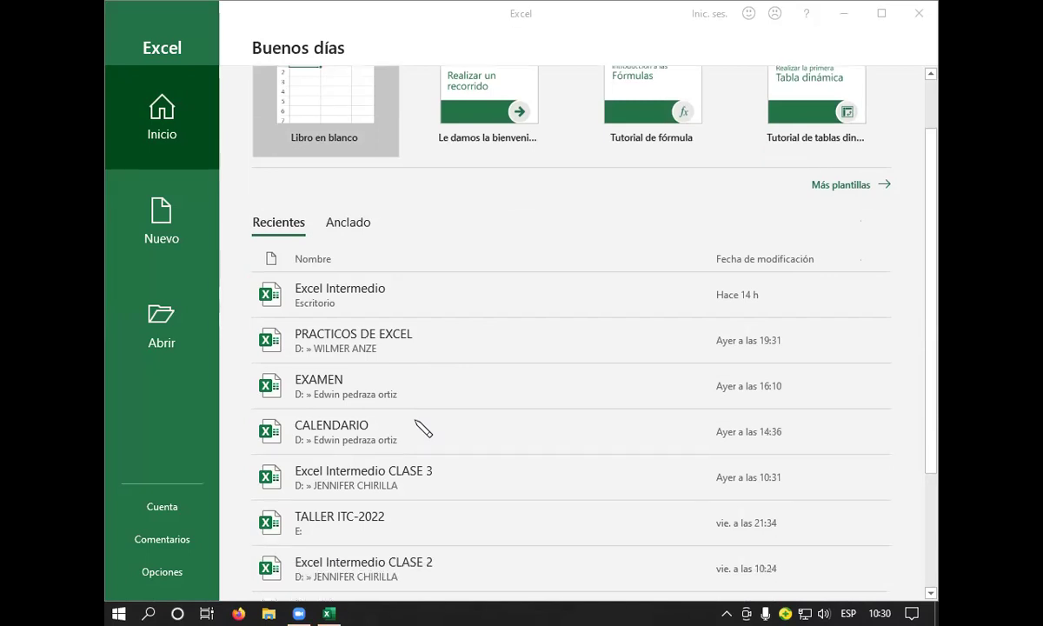
click(407, 482)
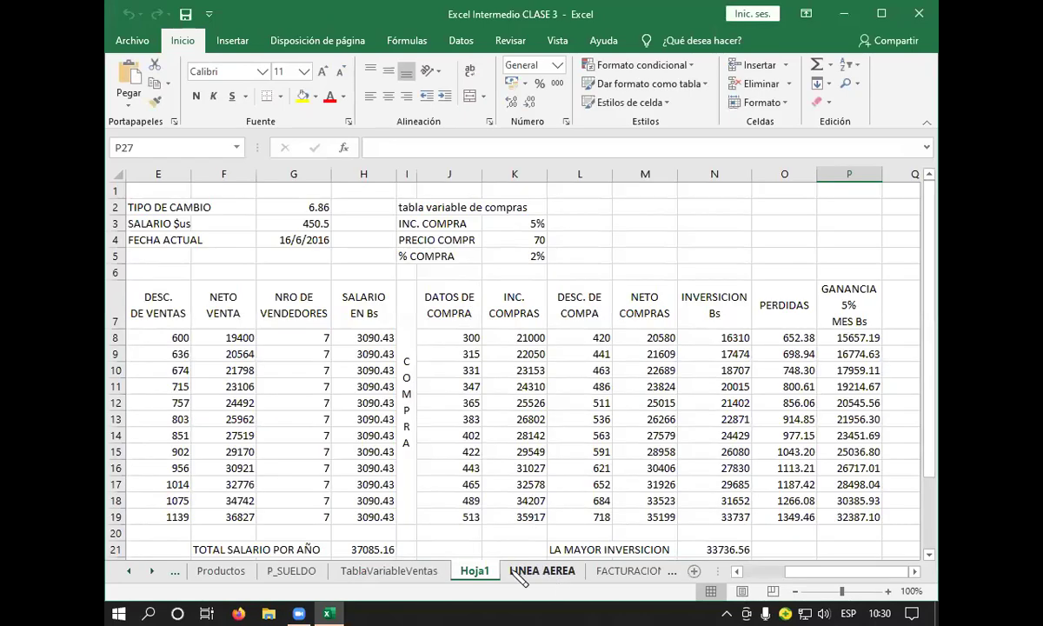
- Go to the P_SUELDO payroll sheet and select cell C11
click(416, 574)
click(295, 571)
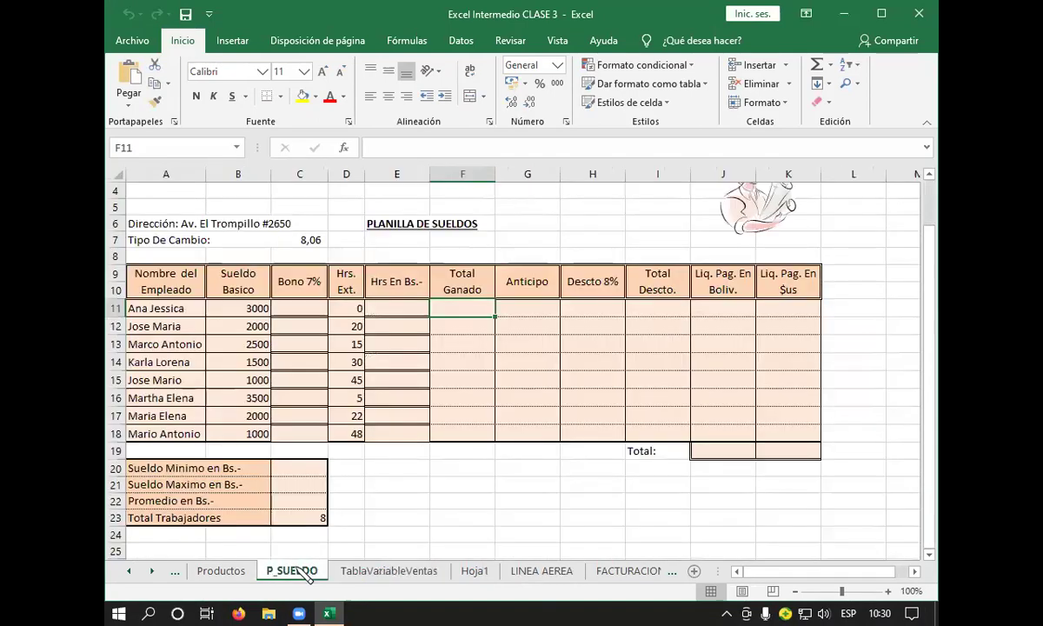
click(300, 302)
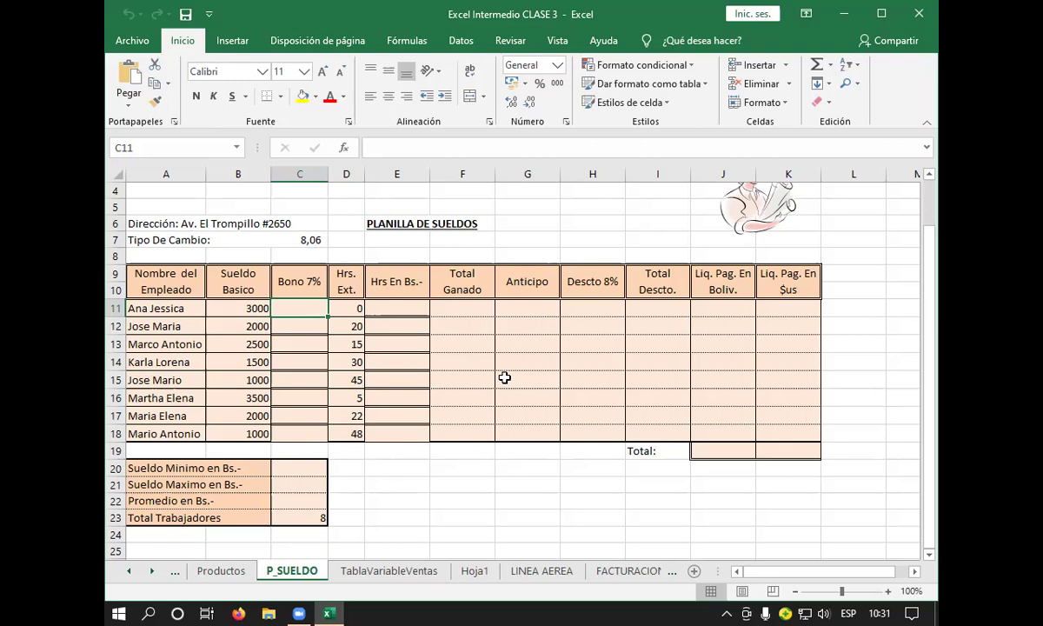
scroll(908, 197, up, 1)
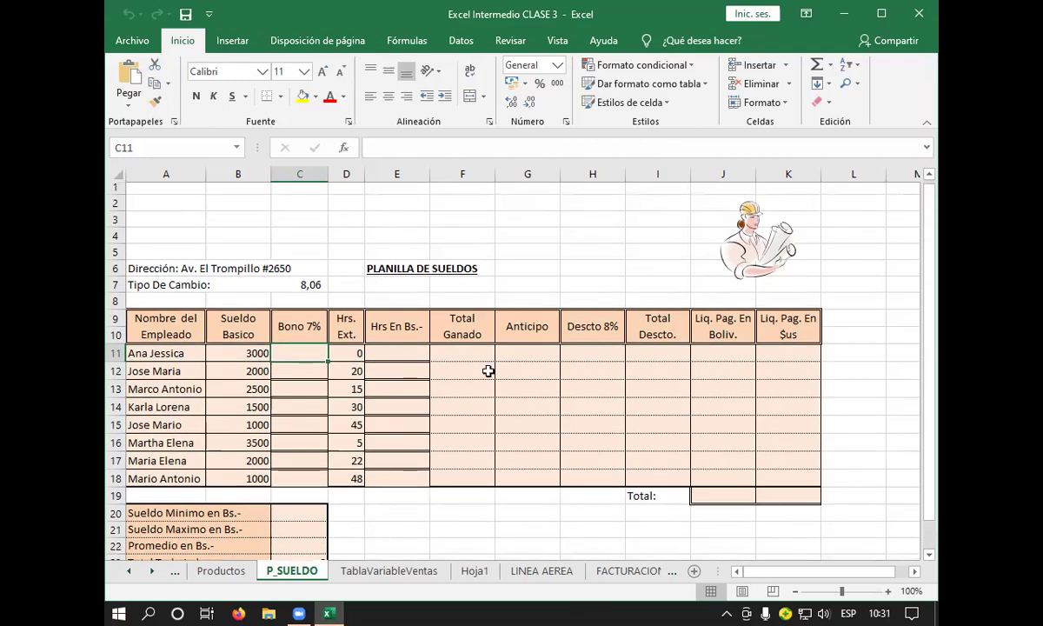
scroll(334, 313, down, 1)
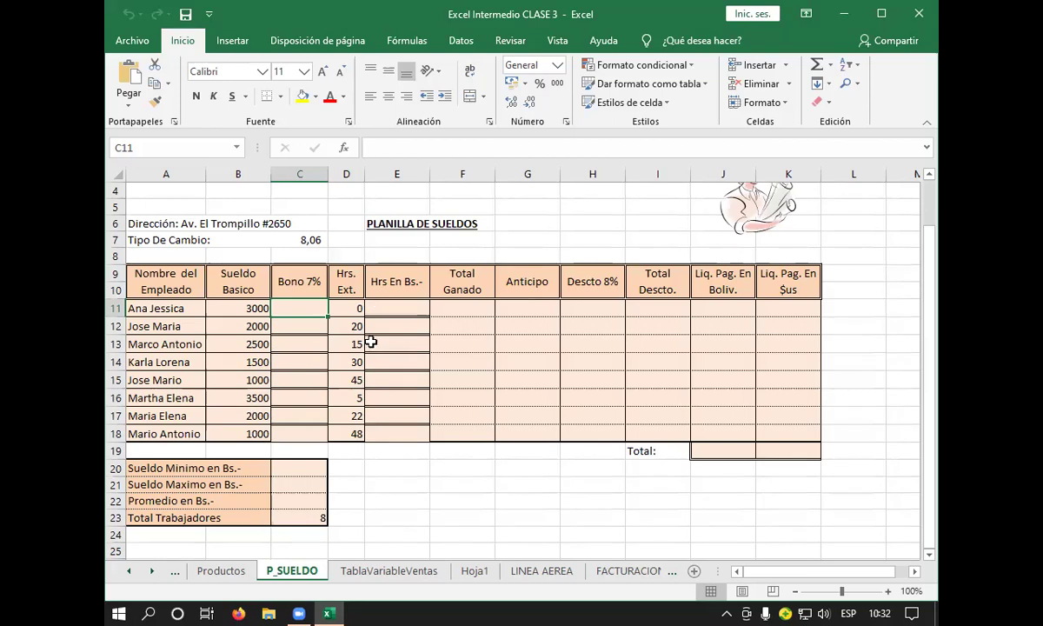
drag(243, 311, 571, 315)
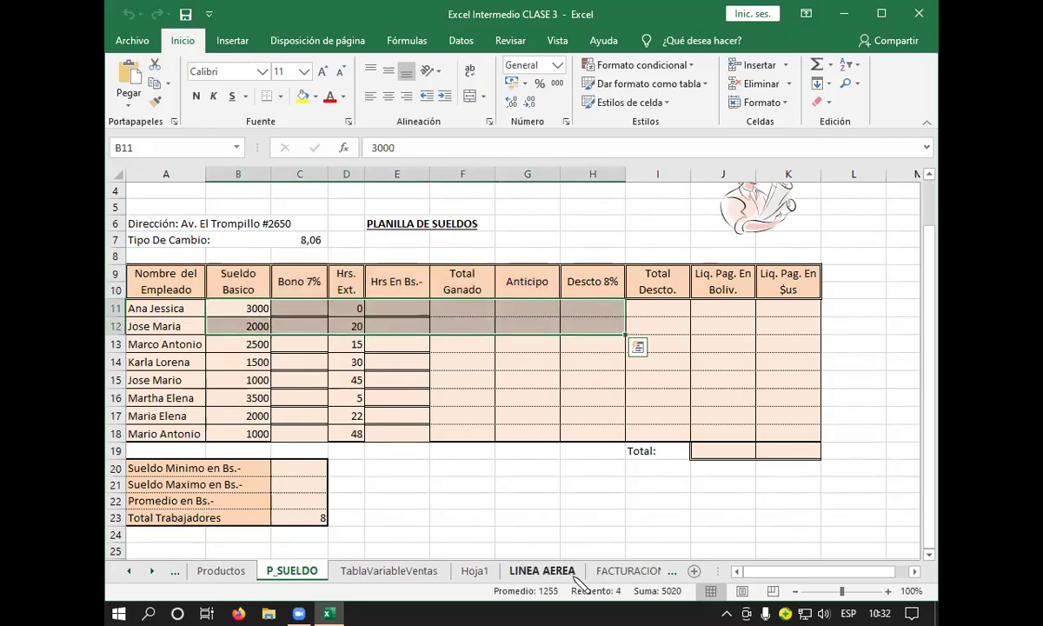
click(542, 571)
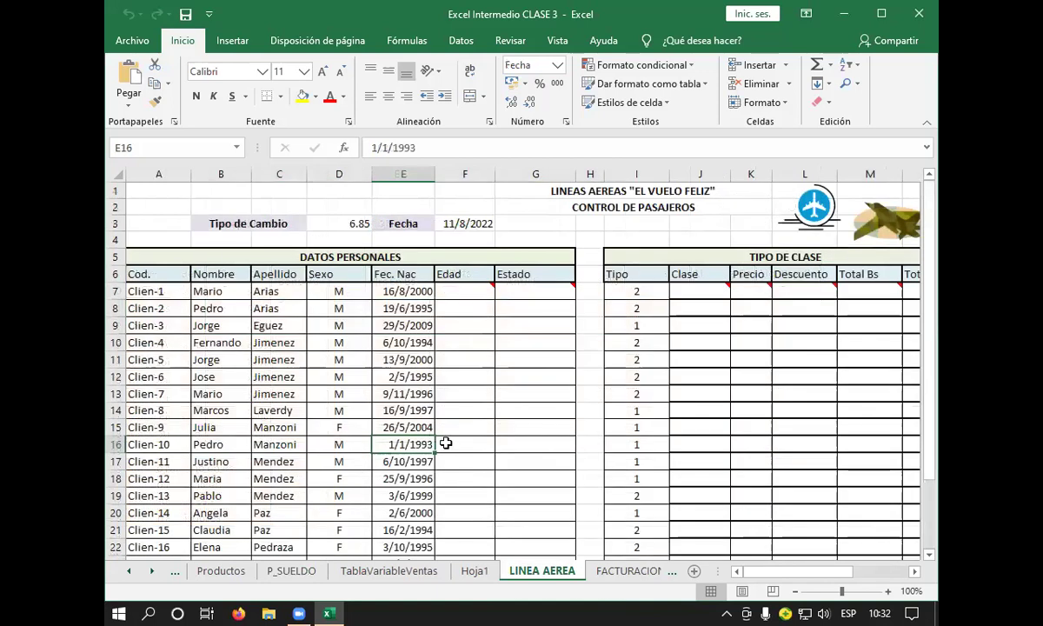
click(409, 576)
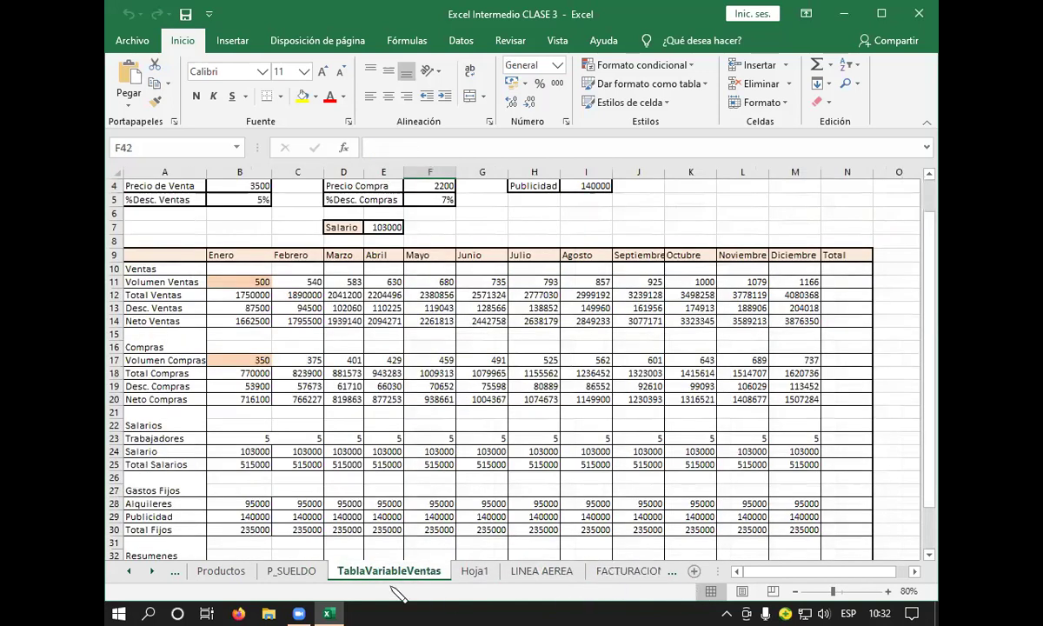
click(274, 574)
click(574, 519)
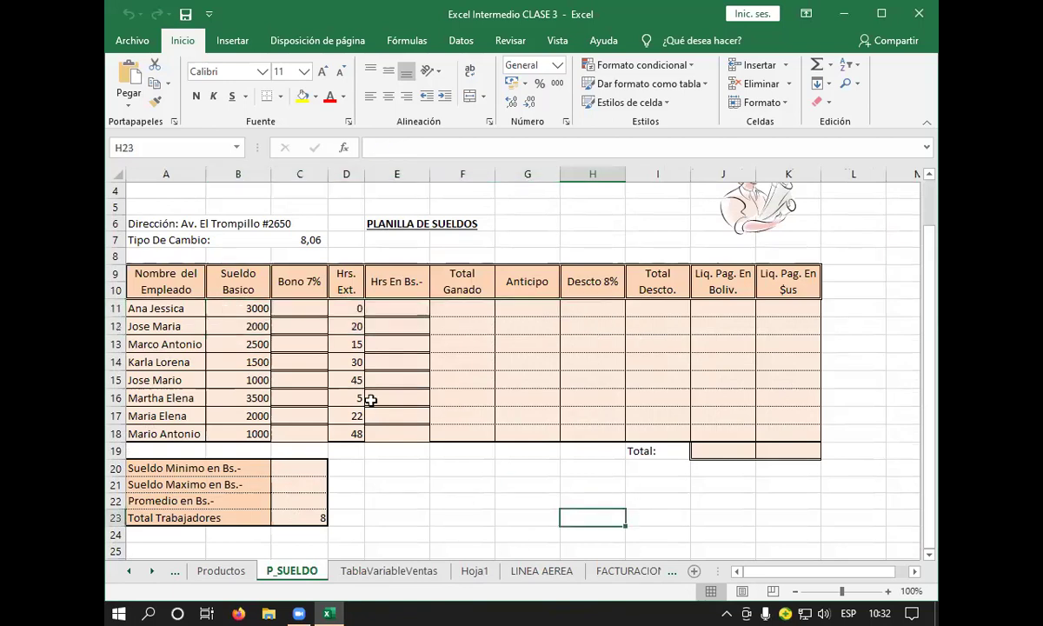
drag(226, 304, 434, 308)
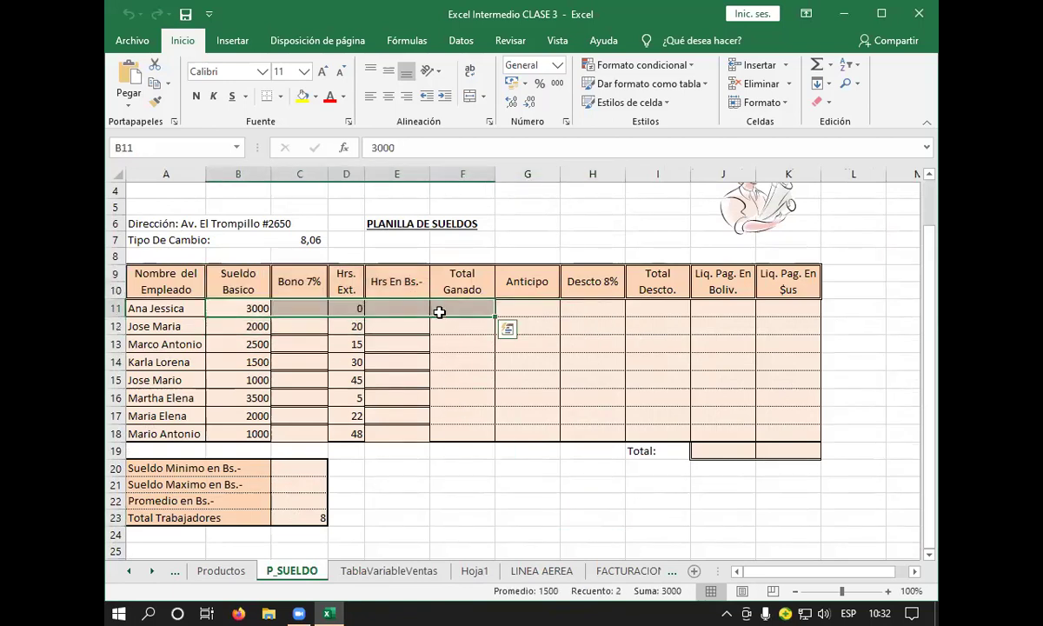
click(461, 511)
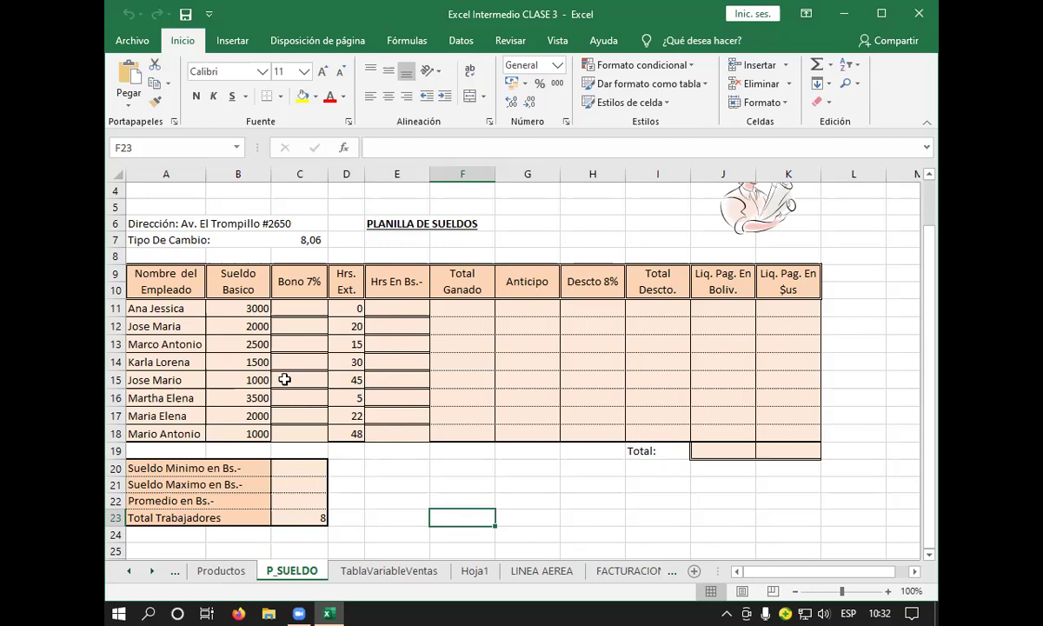
- Enter the bonus formula =+B11*7% in C11, giving 210
mouse_move(330, 612)
click(288, 315)
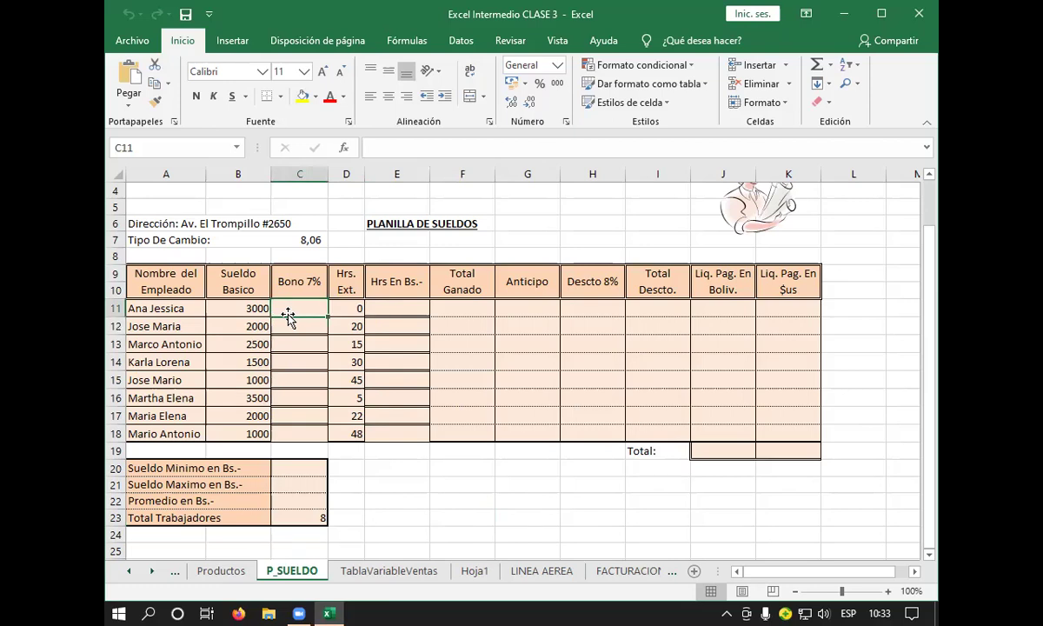
text(+)
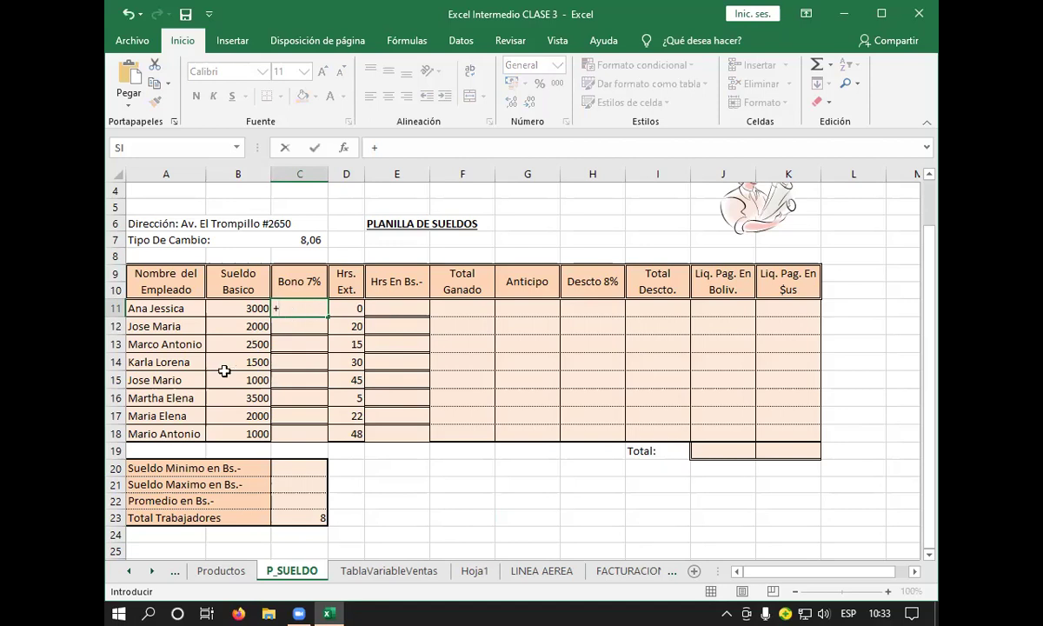
click(249, 307)
text(*)
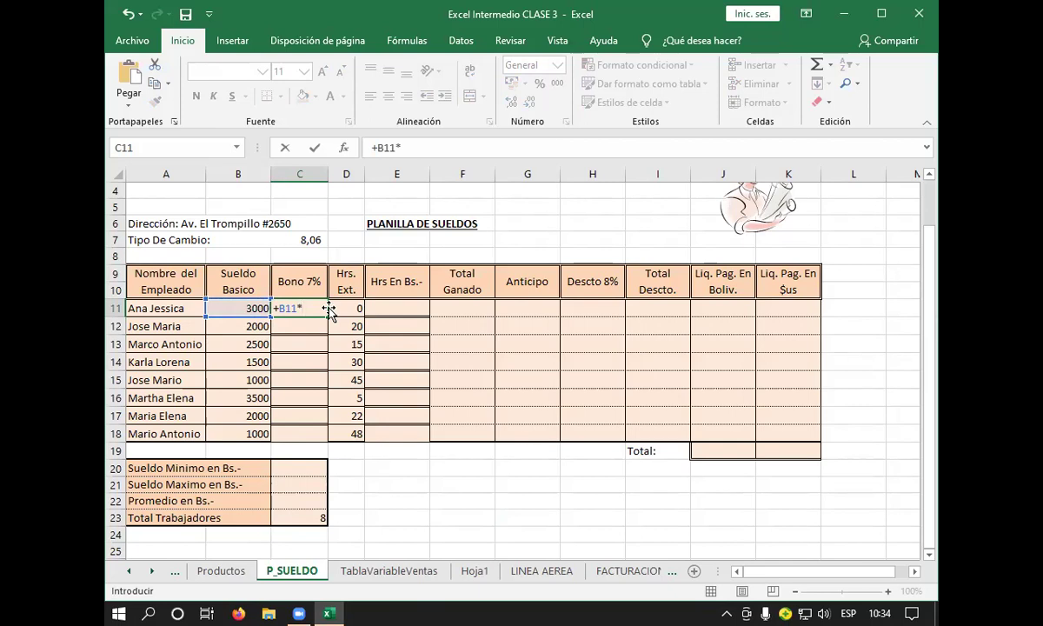
text(7%)
key(Return)
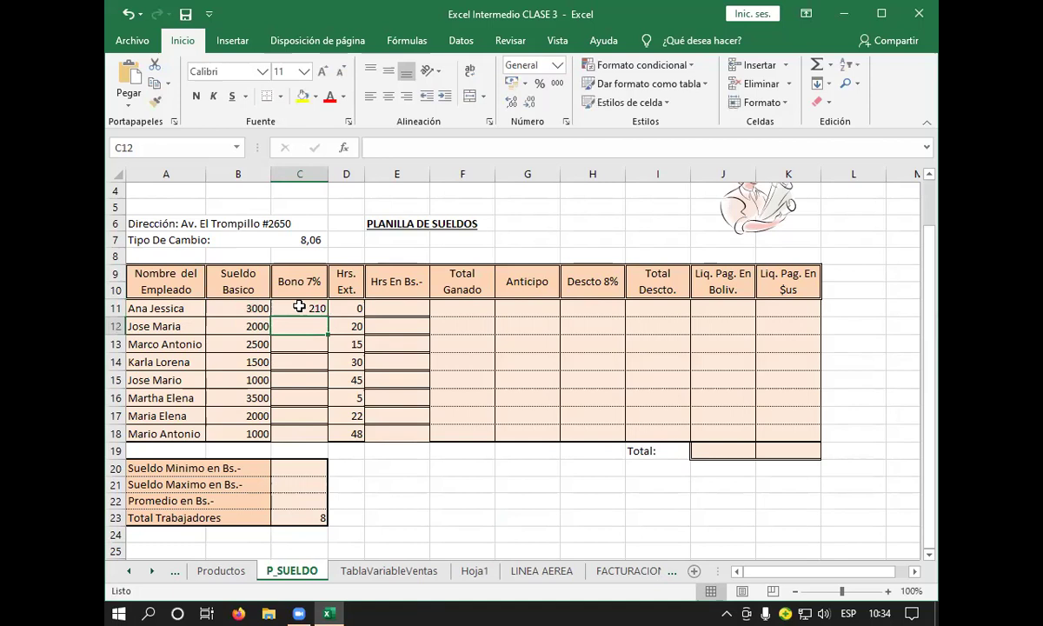
- Fill the C11 bonus formula down through C18
click(302, 308)
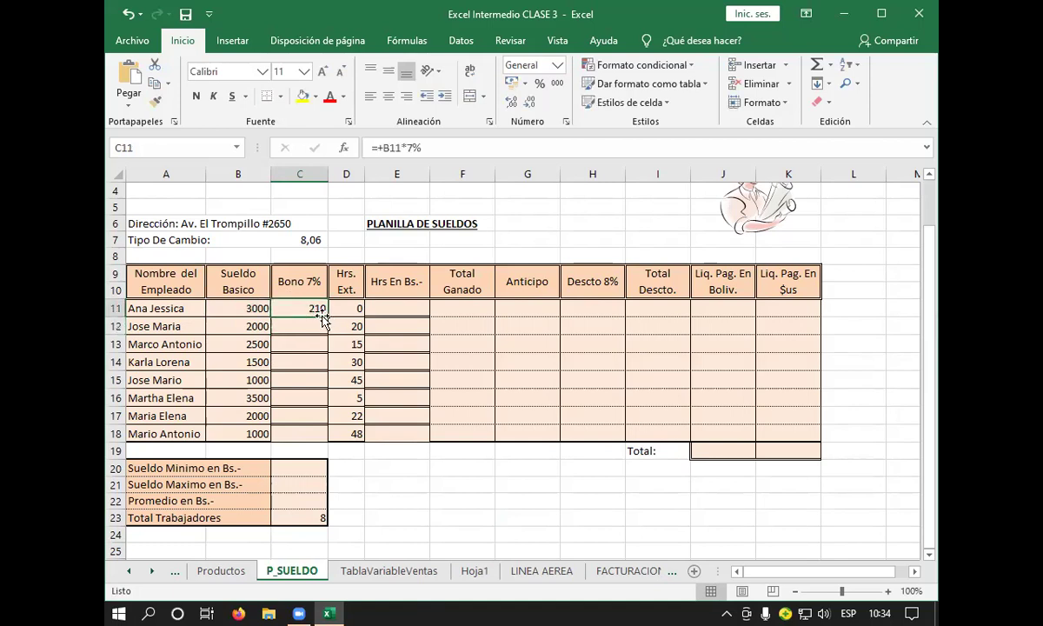
drag(321, 313, 333, 439)
click(435, 485)
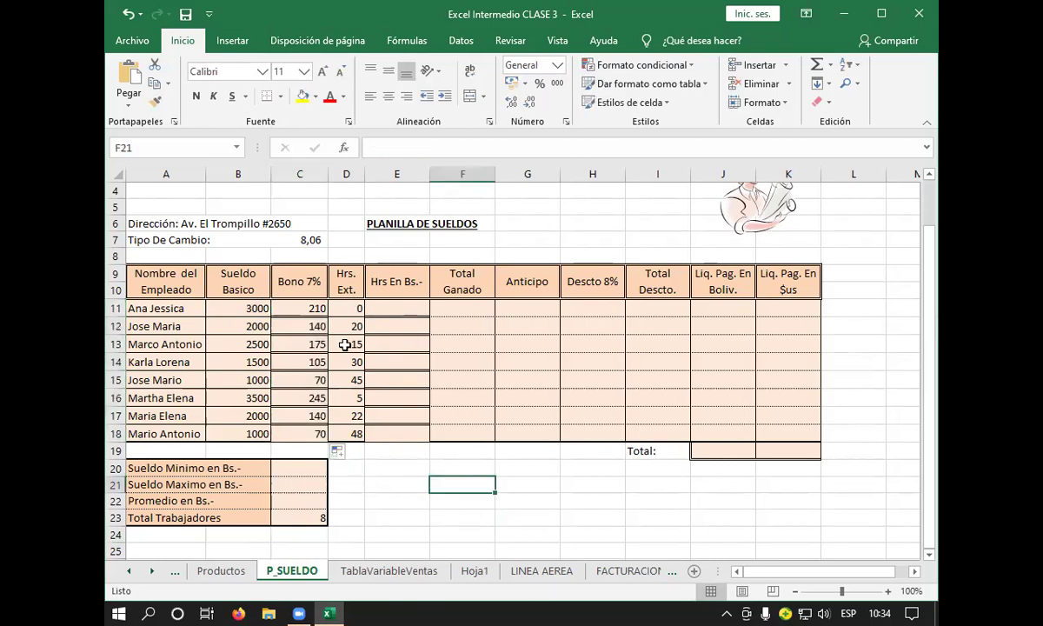
- Enter +(((B11/30) in E11, decline the correction and dismiss the missing-parenthesis error
click(404, 308)
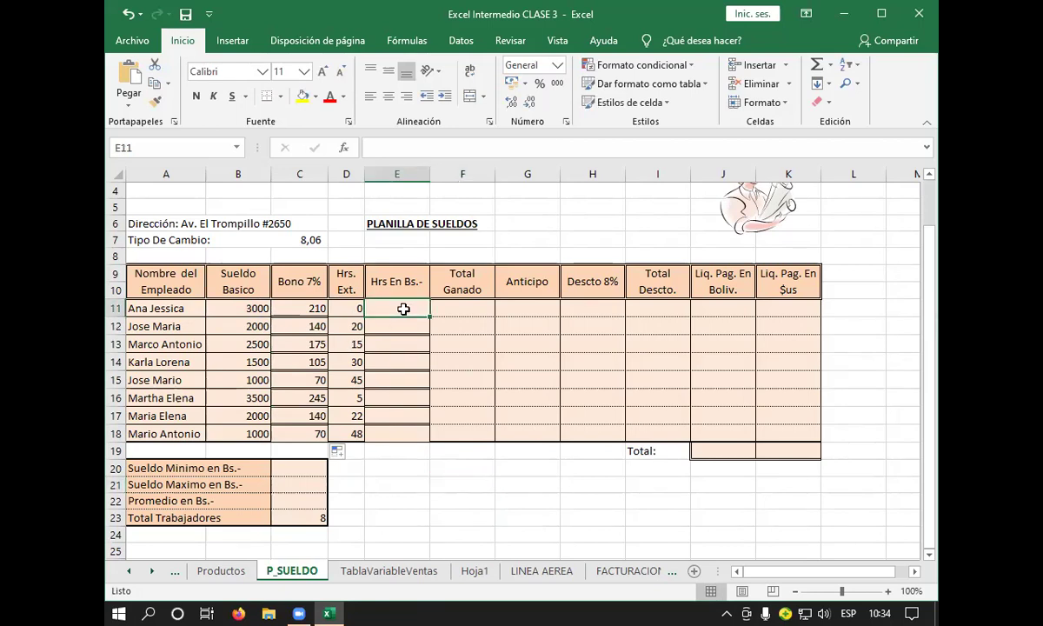
text(+)
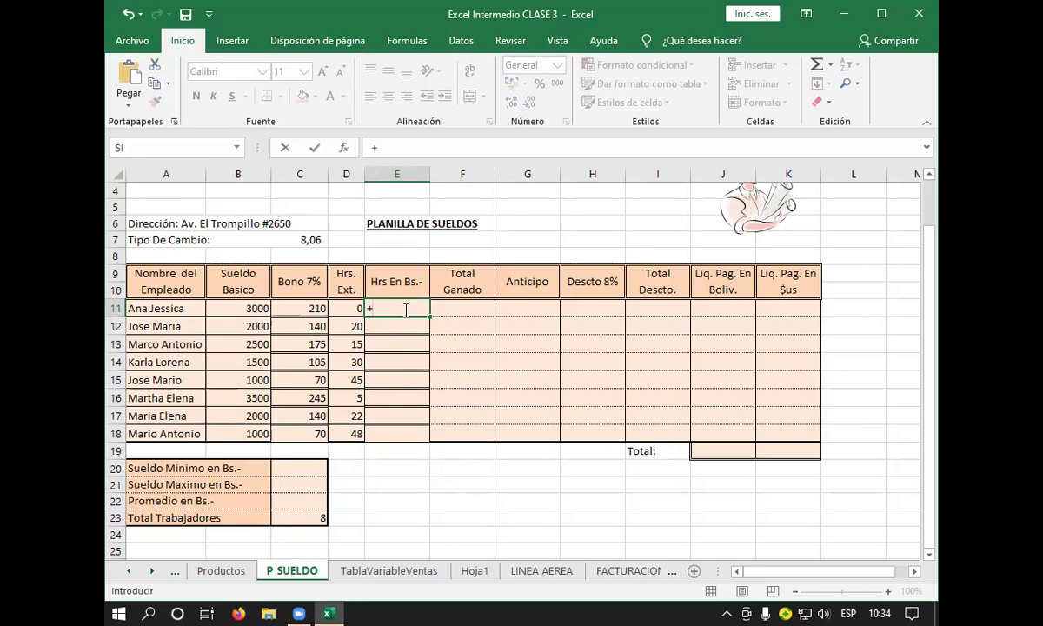
text(((()
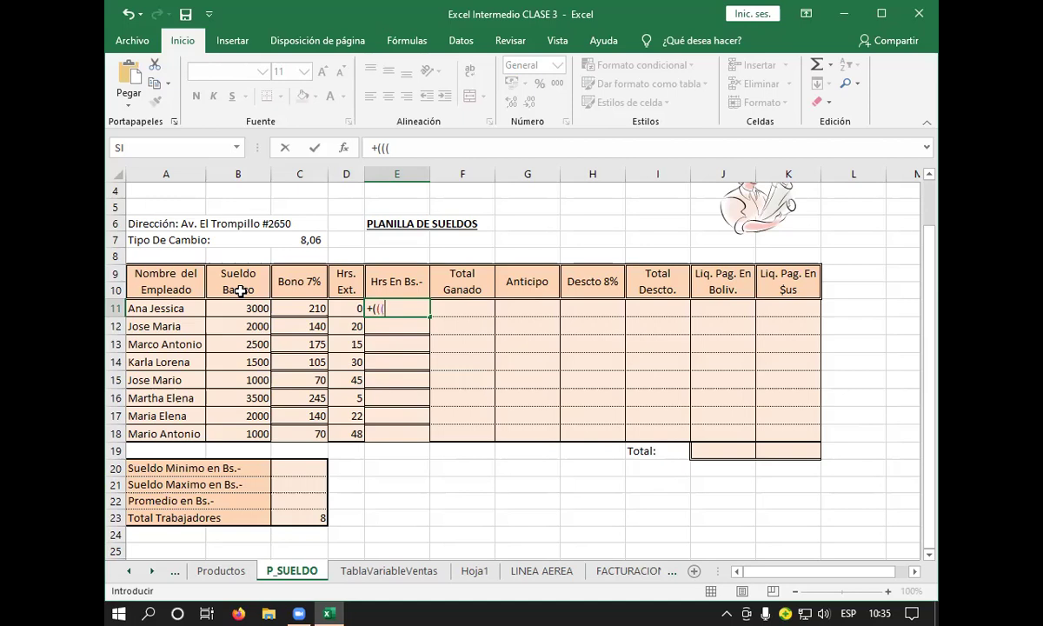
click(248, 310)
text(/)
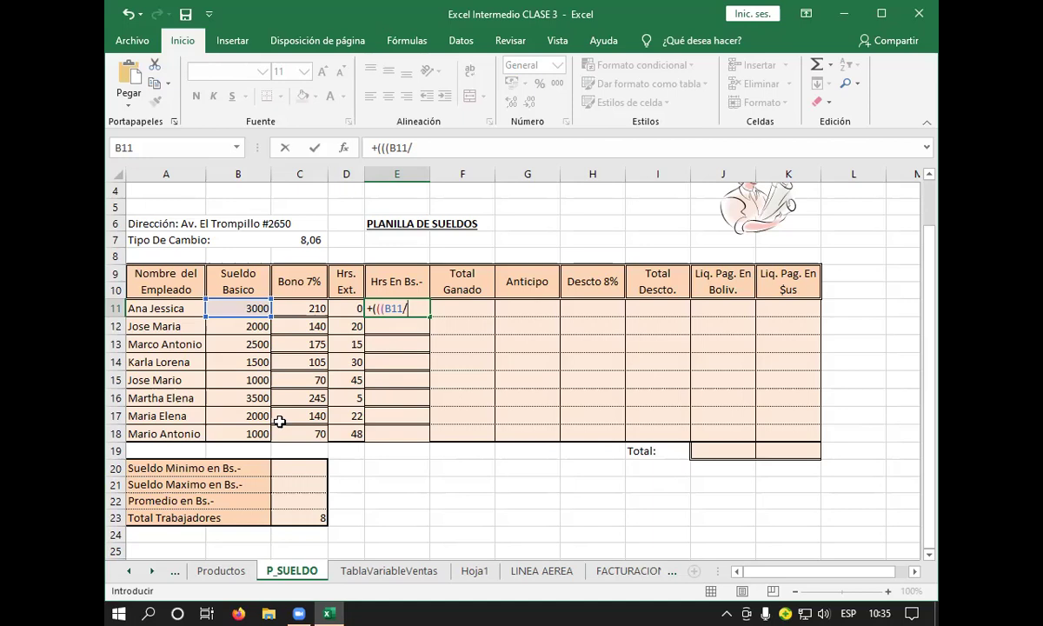
text(3)
text(0)
text())
key(Return)
click(574, 366)
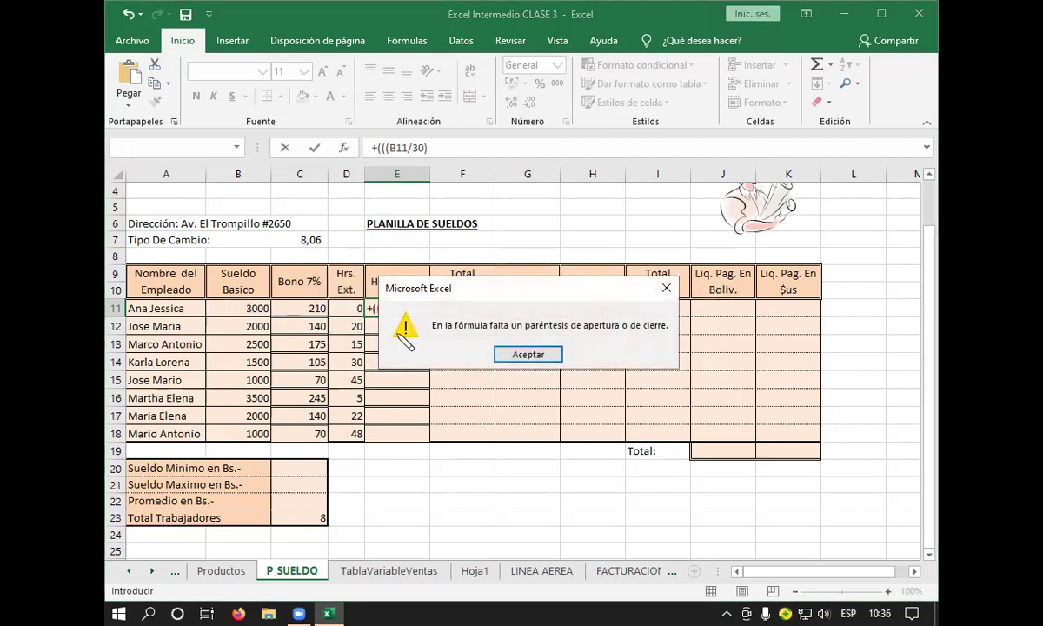
click(528, 354)
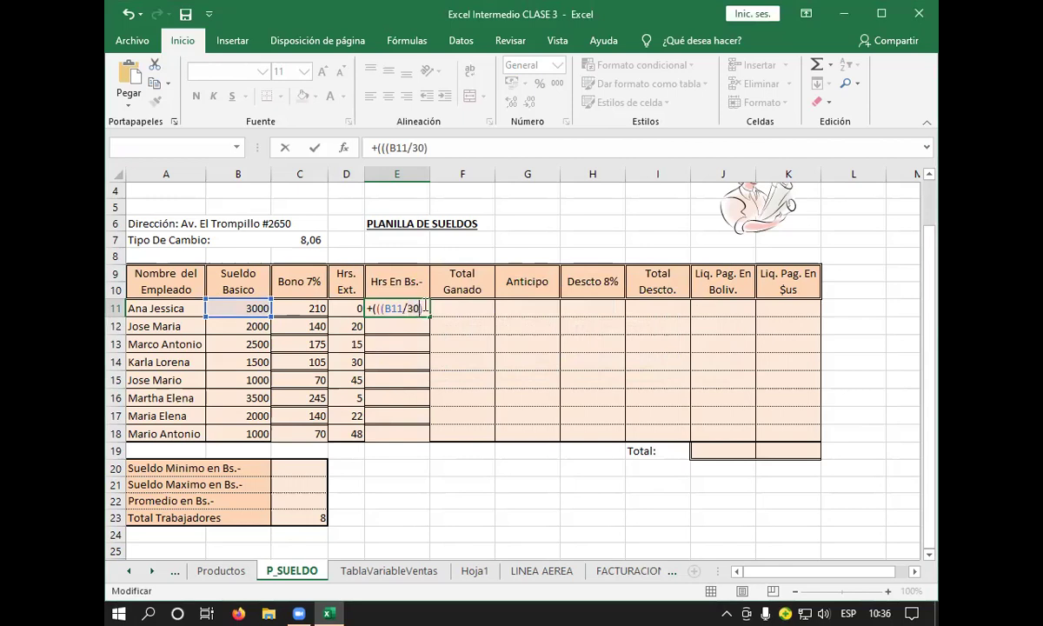
- Extend E11's formula to +(((B11/30)/8)*2)*D11 using the overtime hours in D11
key(BackSpace)
key(BackSpace)
text(30))
text(/)
text(8)
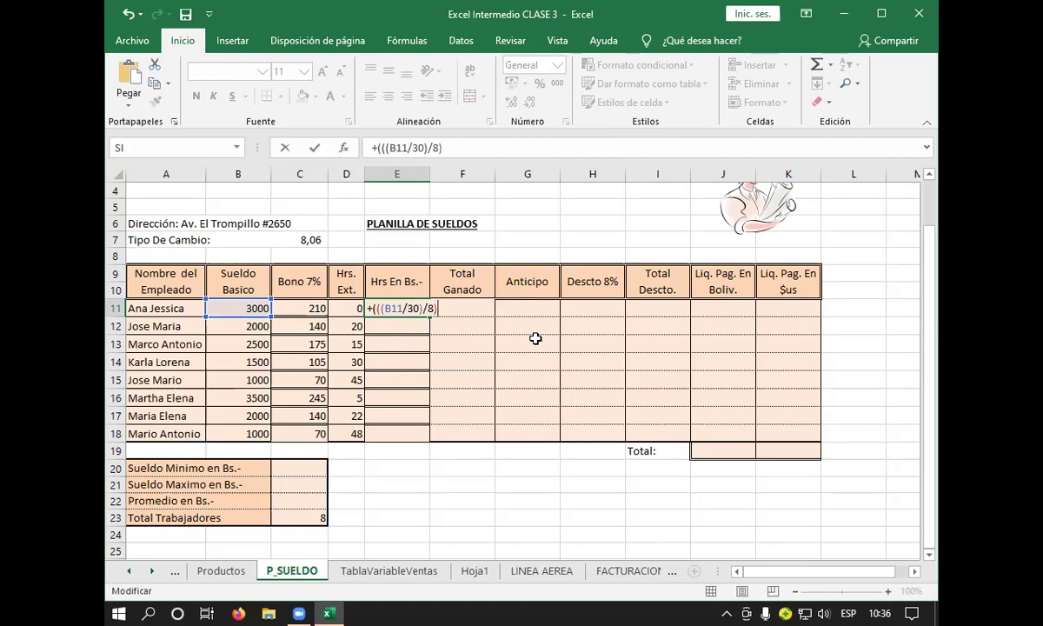
text(*)
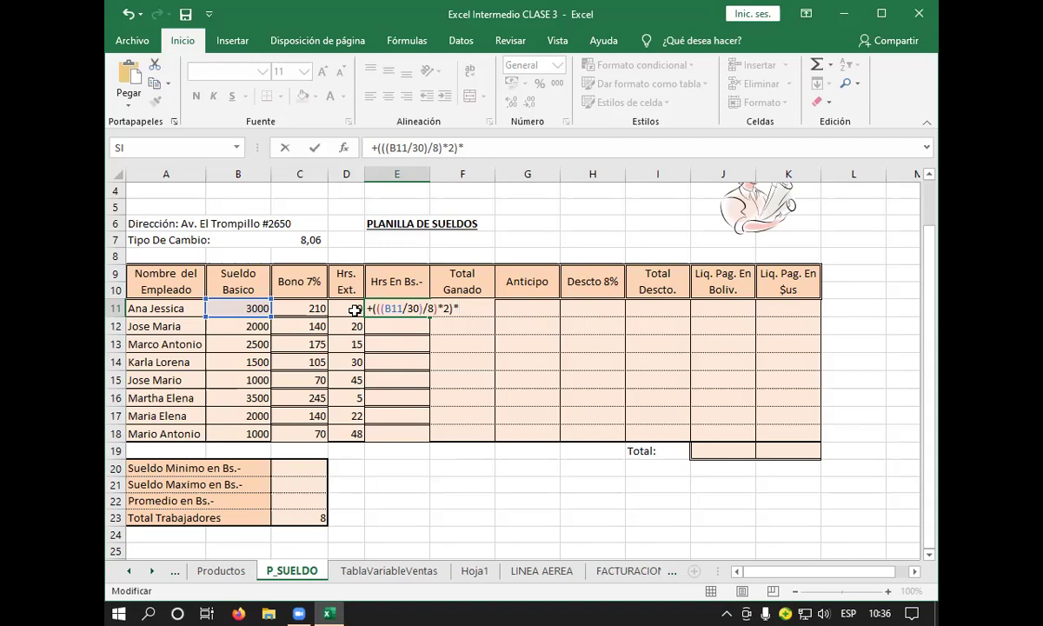
click(353, 310)
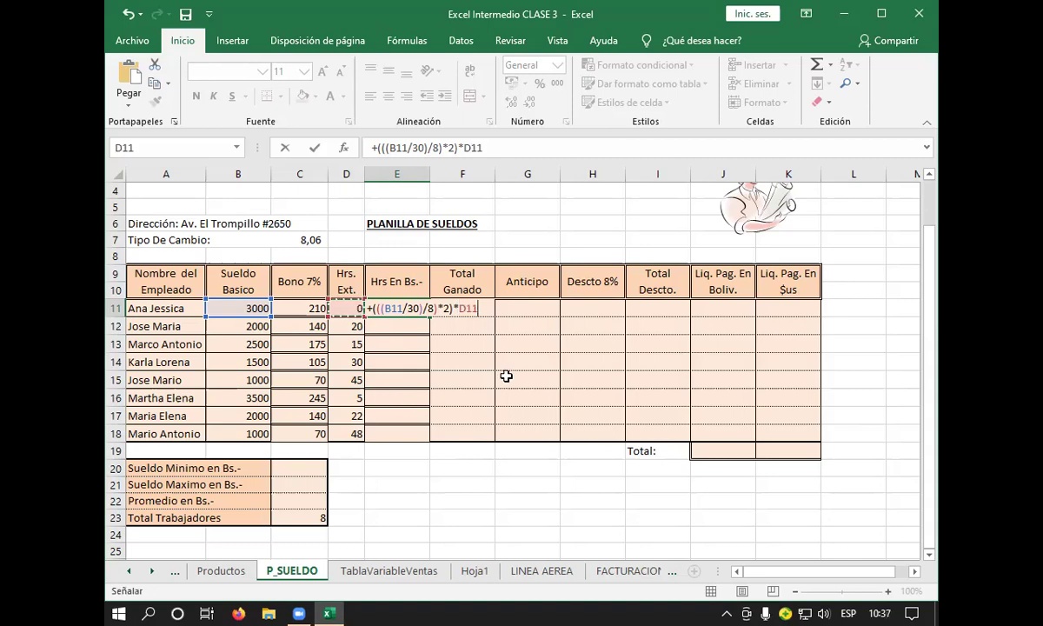
- Commit the E11 overtime formula, which shows 0, then clear E11 to rebuild it
key(Return)
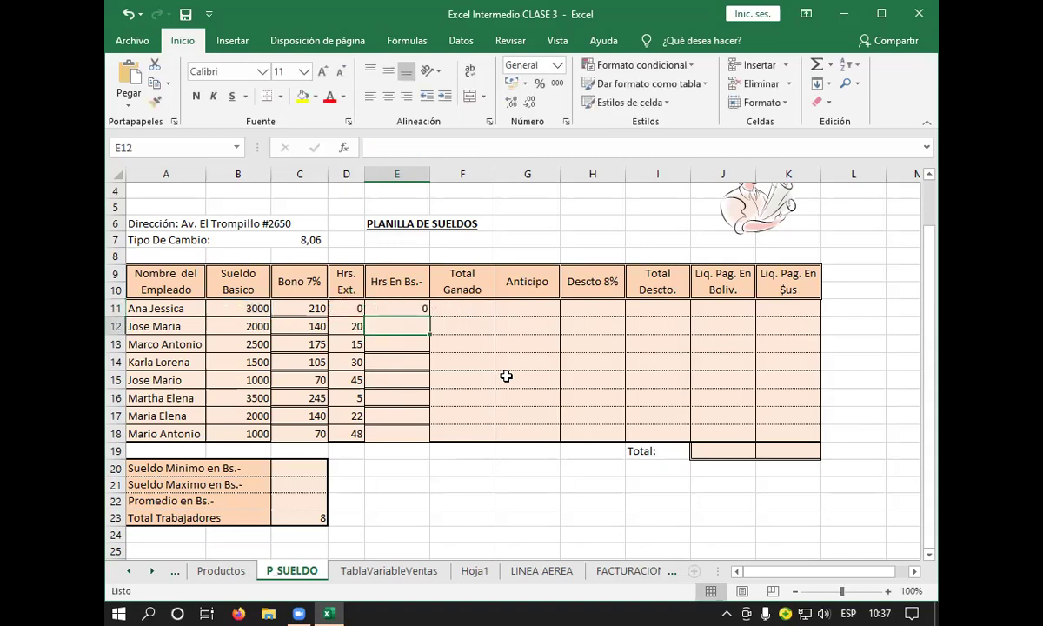
key(Down)
key(Down)
key(Down)
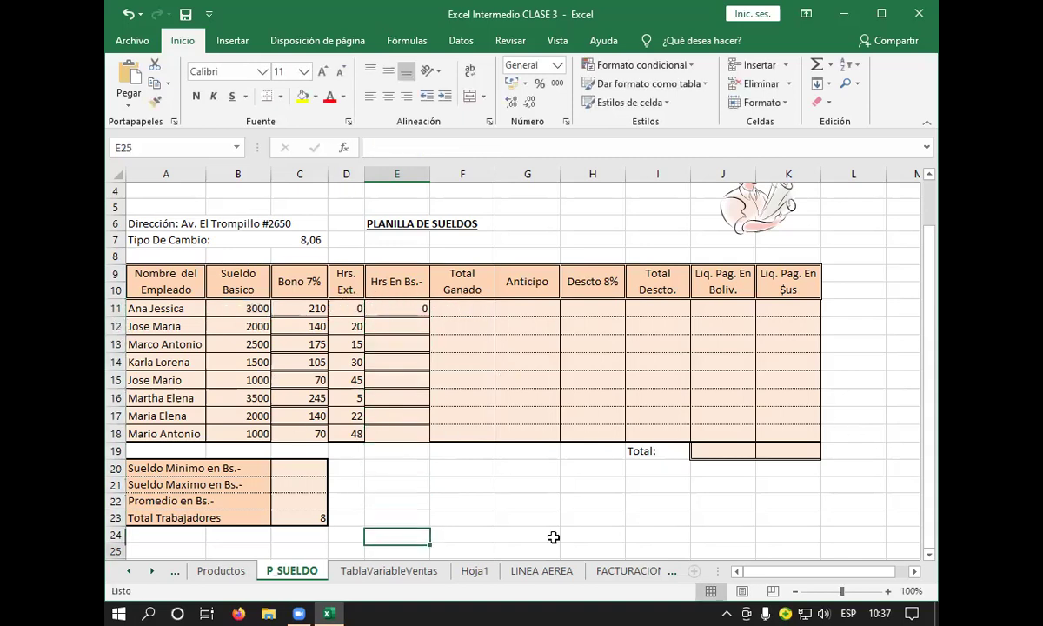
key(Down)
key(Down)
key(Down)
key(Down)
key(Down)
key(Down)
scroll(436, 309, up, 3)
scroll(381, 317, up, 3)
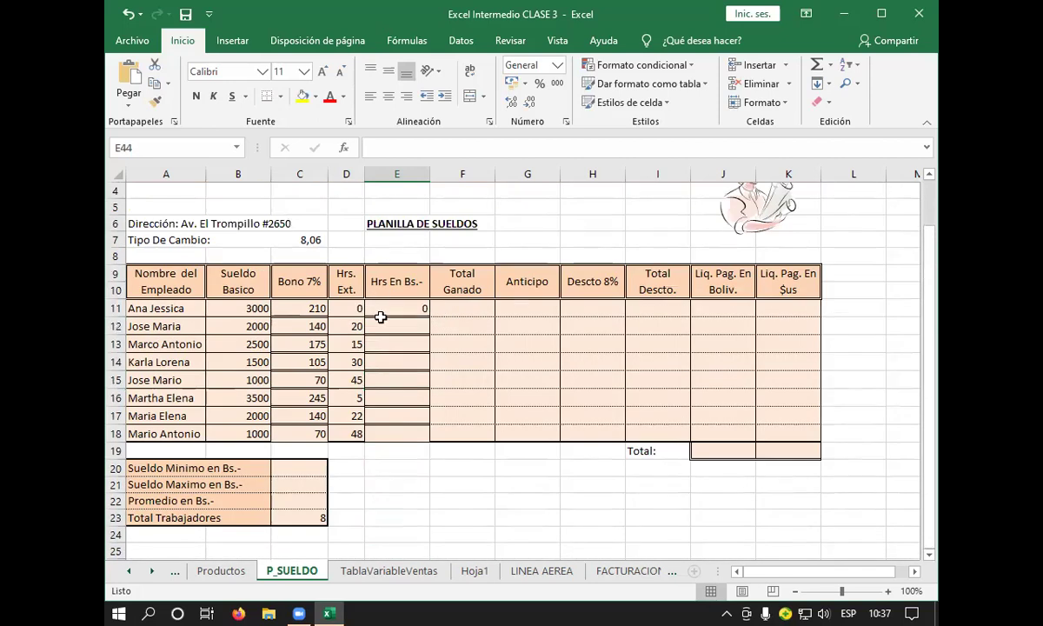
click(382, 310)
double_click(388, 309)
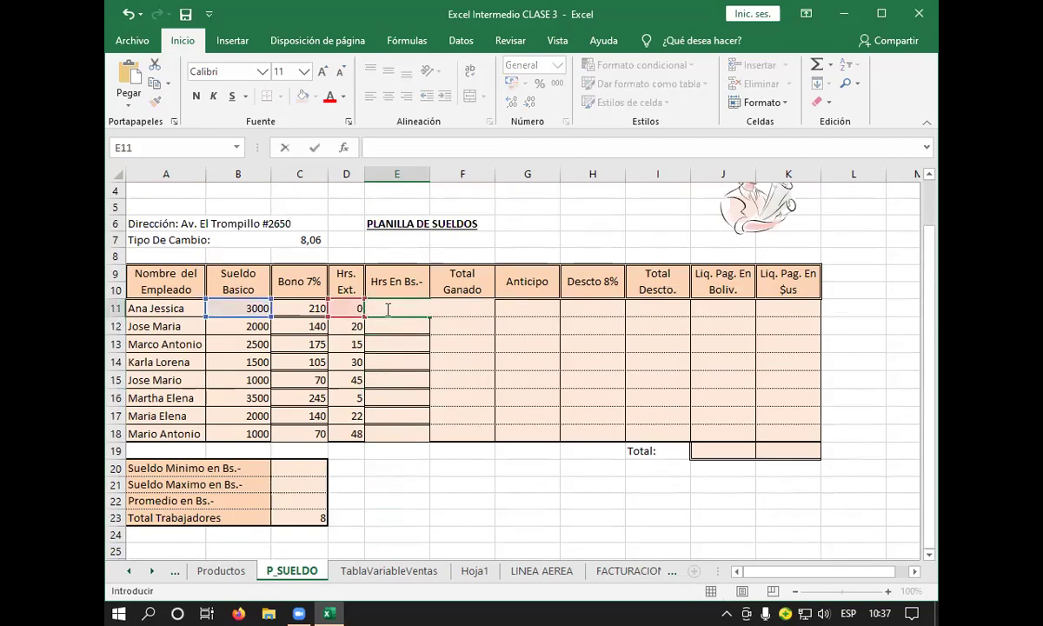
click(537, 452)
click(374, 307)
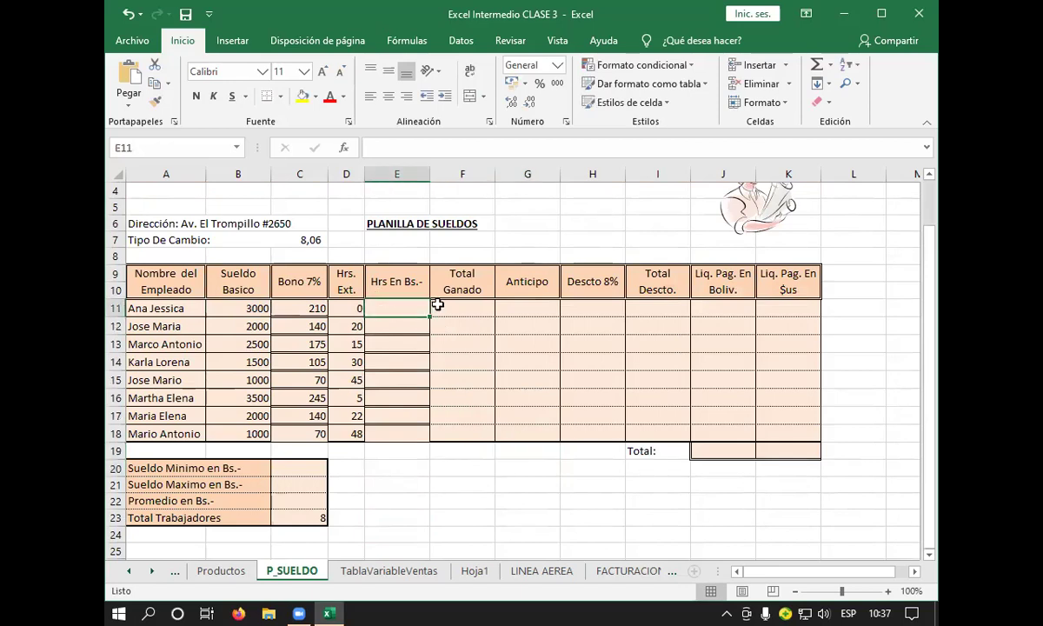
- Re-enter =+(((B11/30)/8)*2)*D11 in E11, showing 0, and reopen it for editing
text(+)
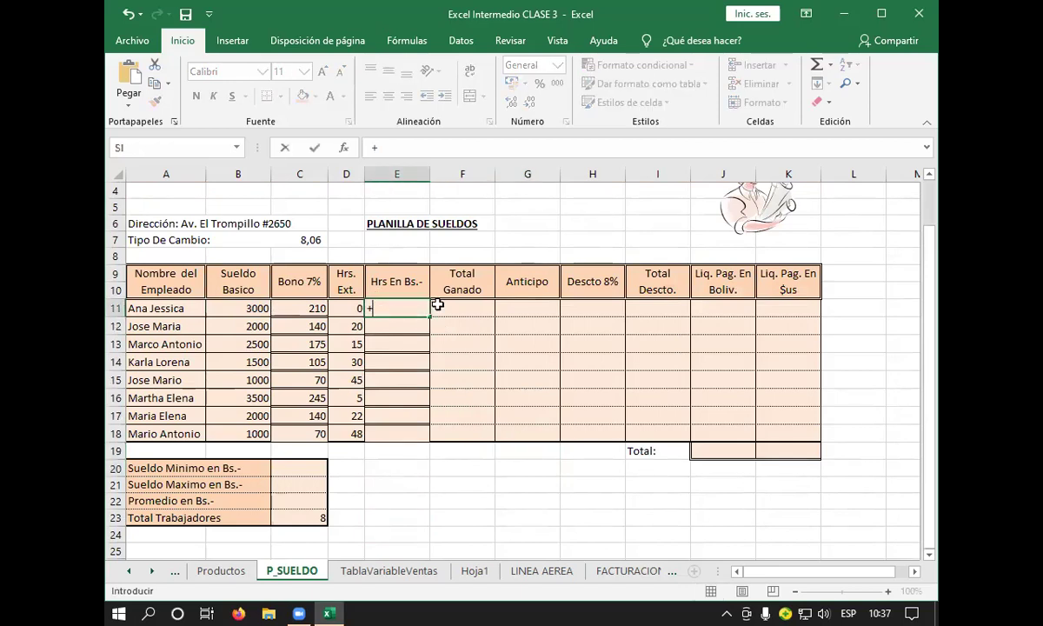
text(((()
click(237, 306)
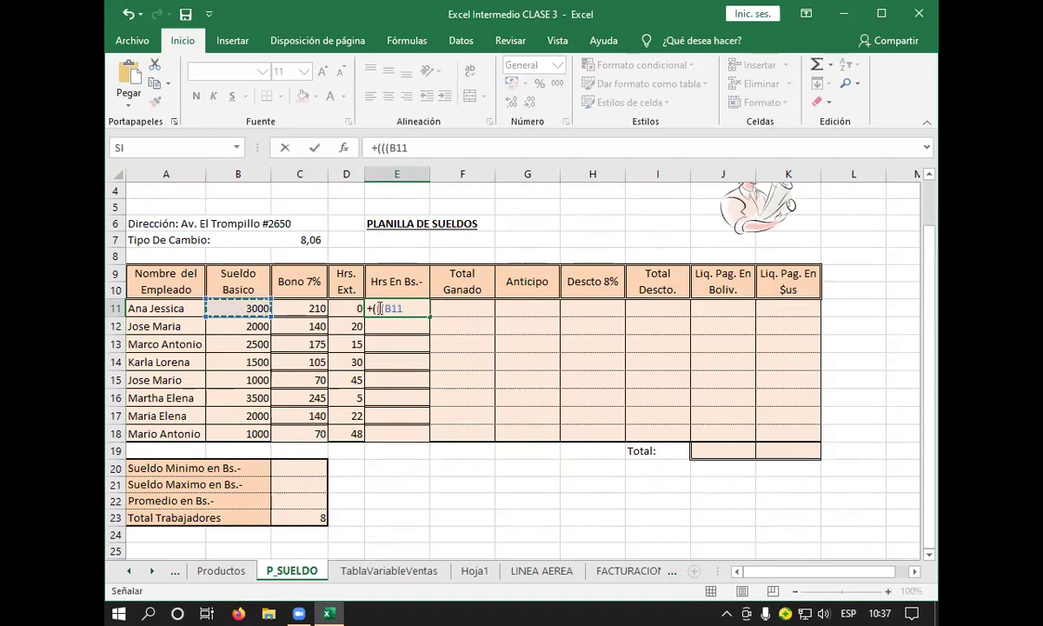
text(/30))
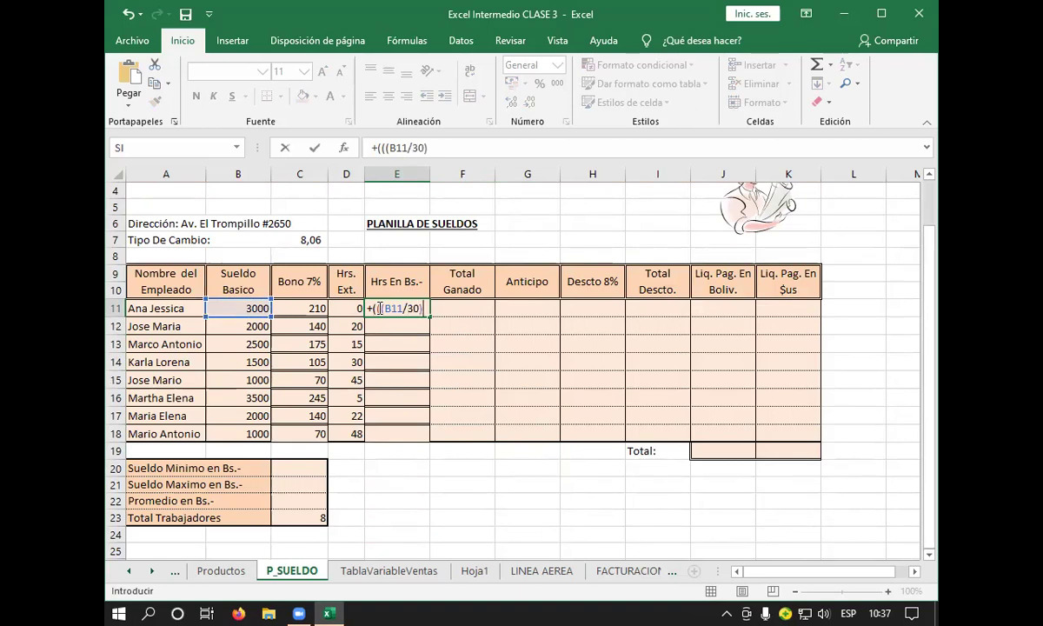
text(/)
text(8)
text())
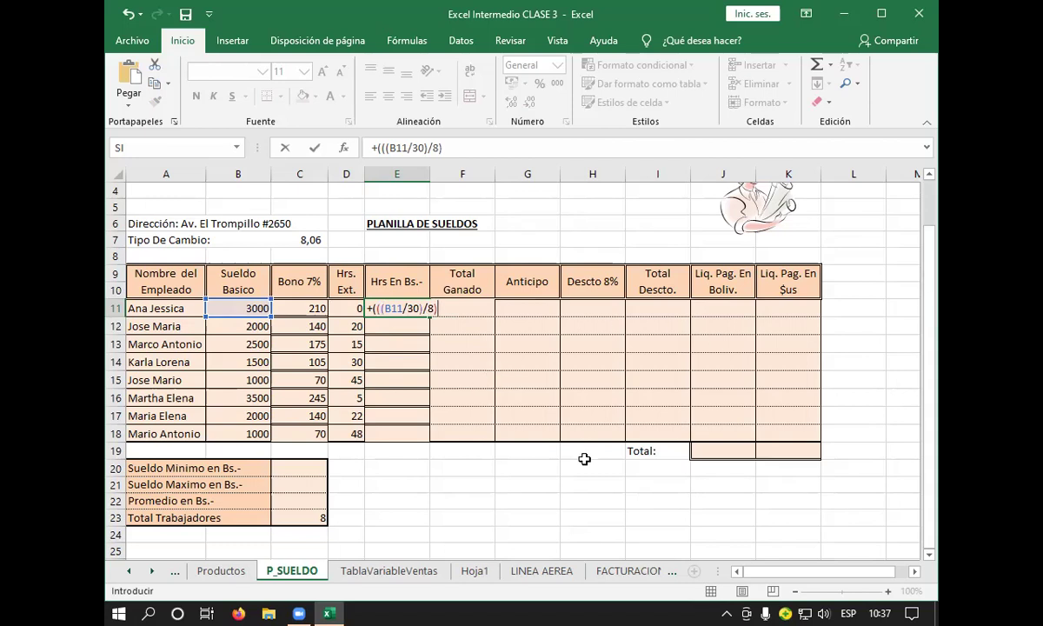
text(*)
text(2)
text())
text(*)
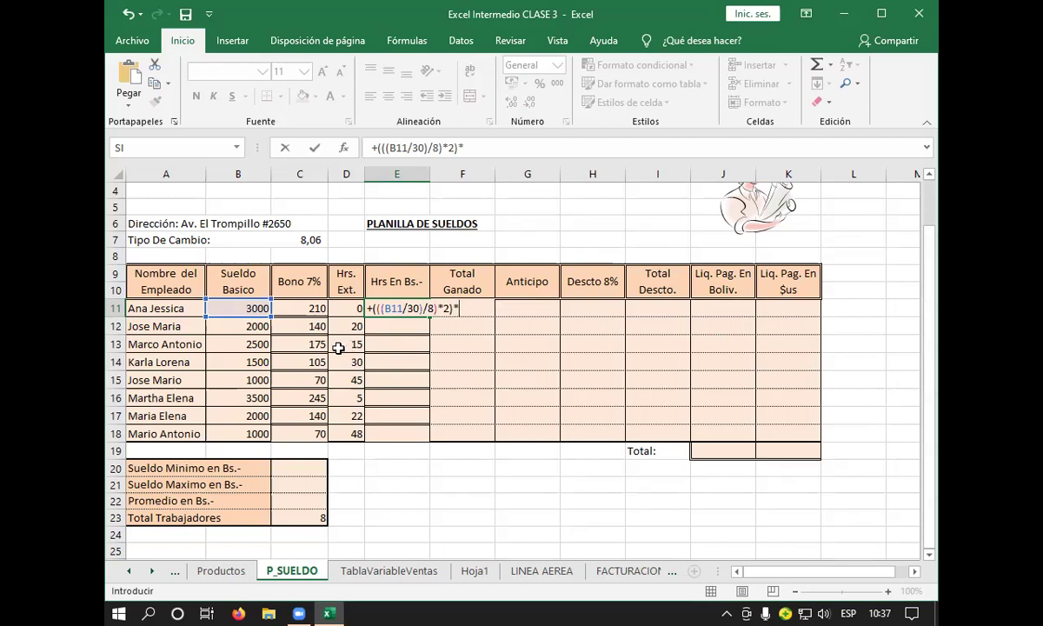
click(334, 308)
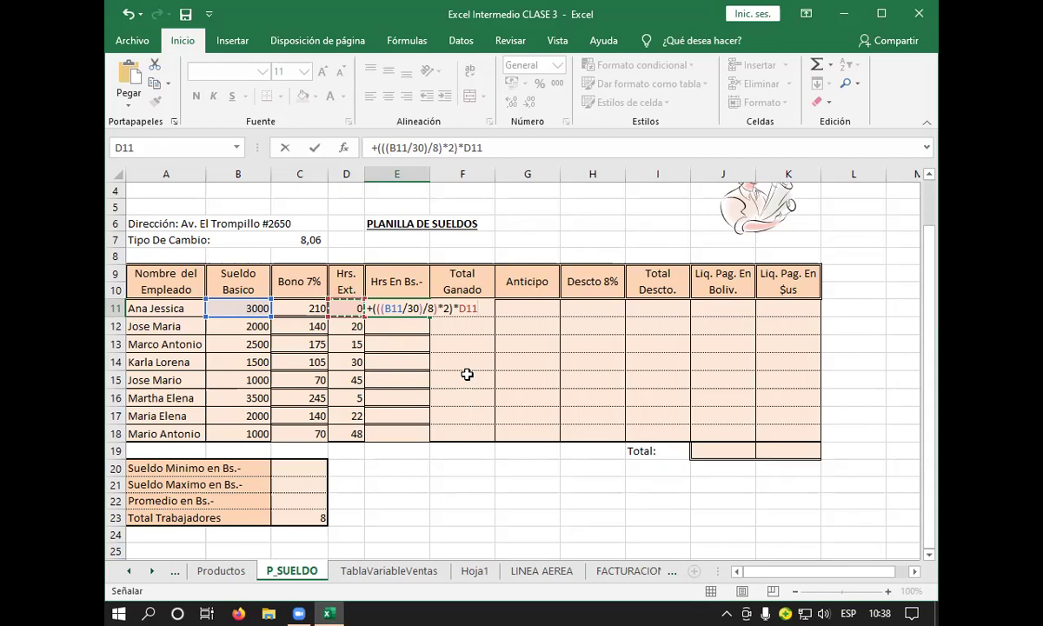
key(Return)
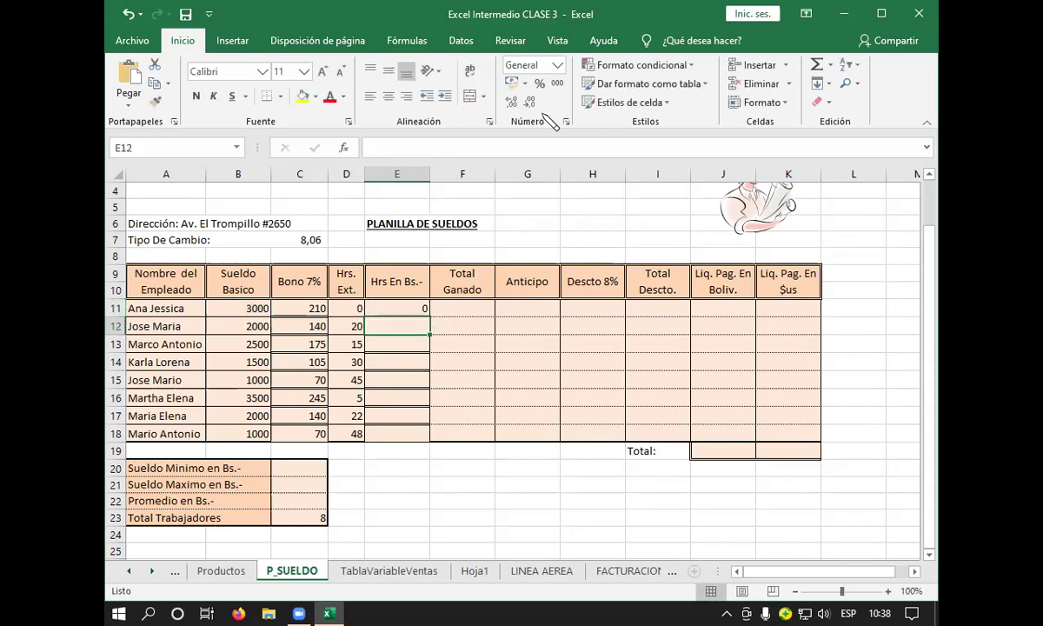
key(Up)
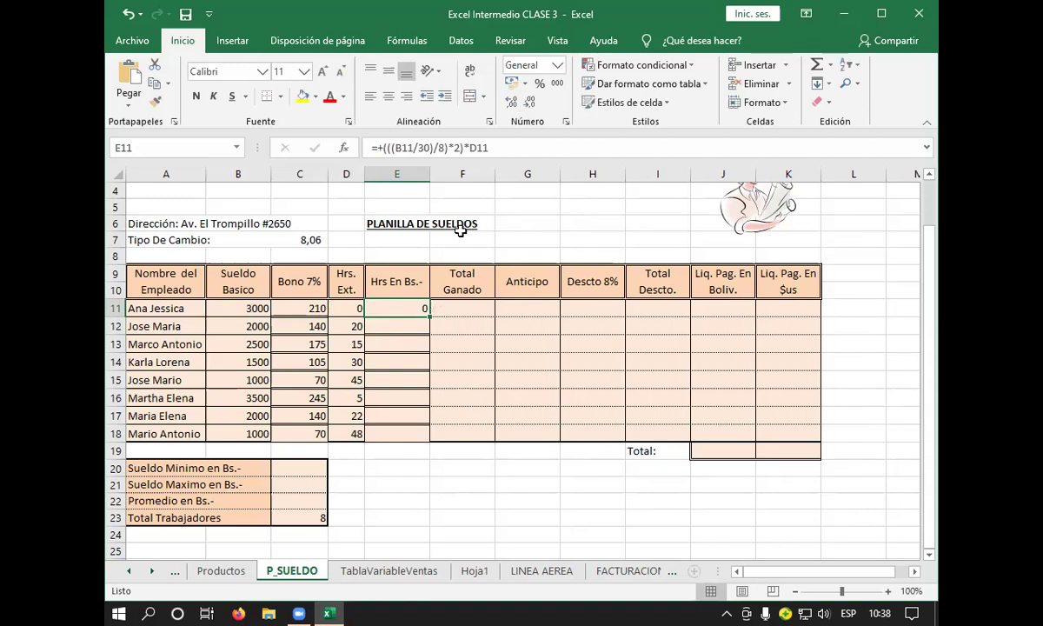
key(F2)
- Enter an E11 formula dividing B11 by 30 and 8, then doubling it
scroll(623, 441, up, 1)
scroll(442, 396, down, 2)
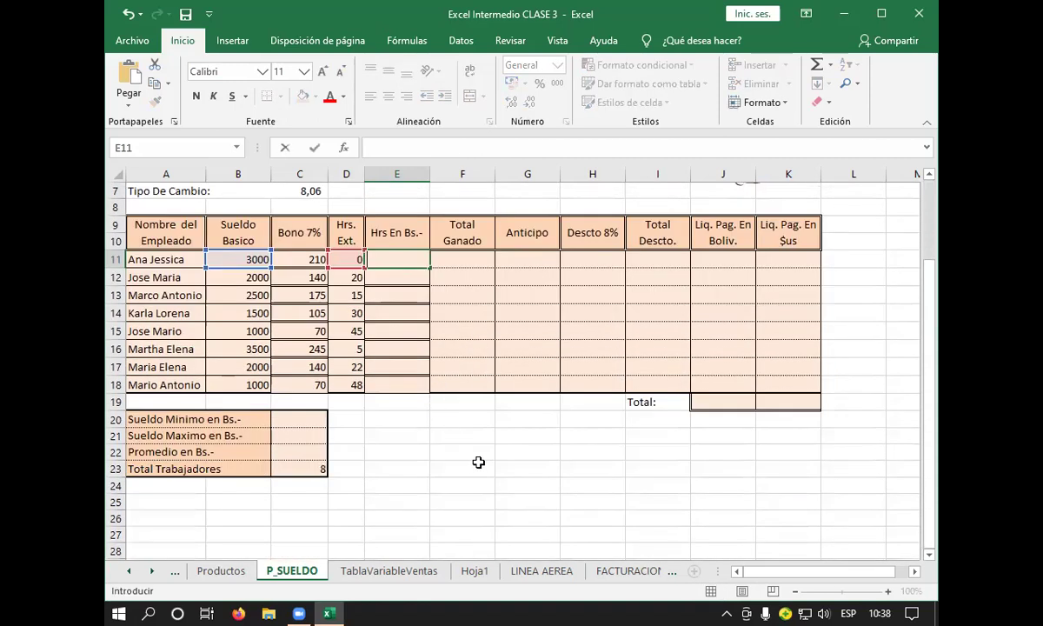
click(462, 469)
click(382, 252)
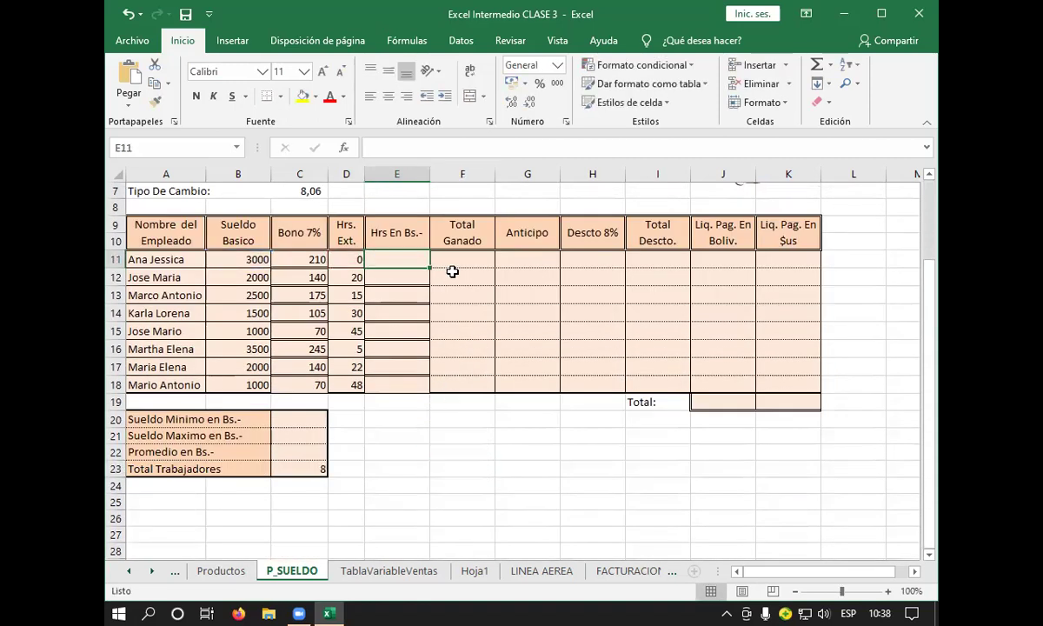
text(((()
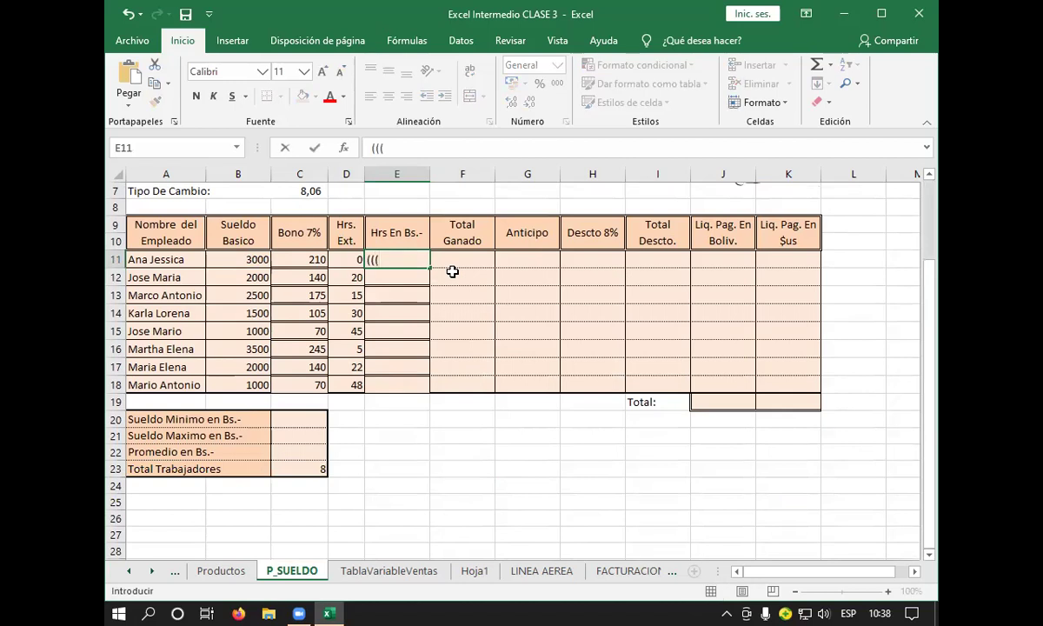
key(BackSpace)
key(BackSpace)
key(BackSpace)
text(+((()
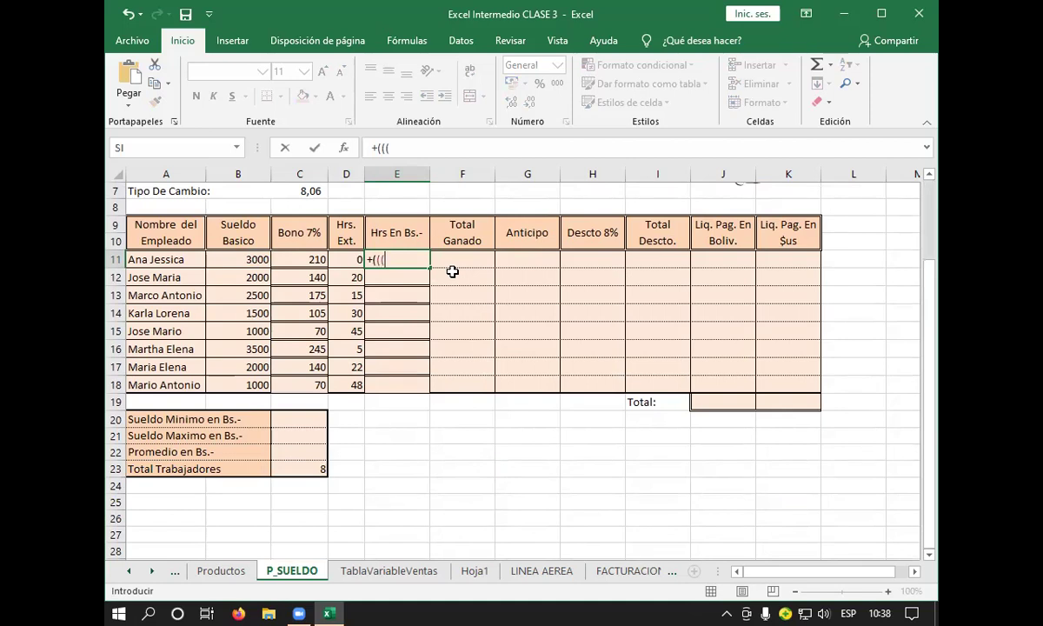
click(247, 259)
text(/30)
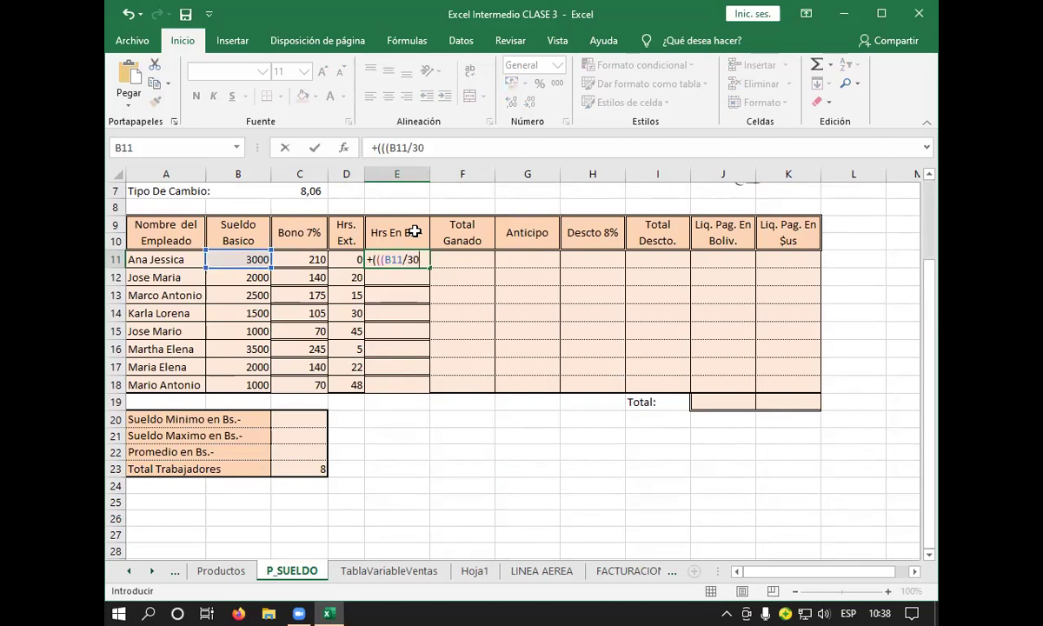
text())
text(/8)
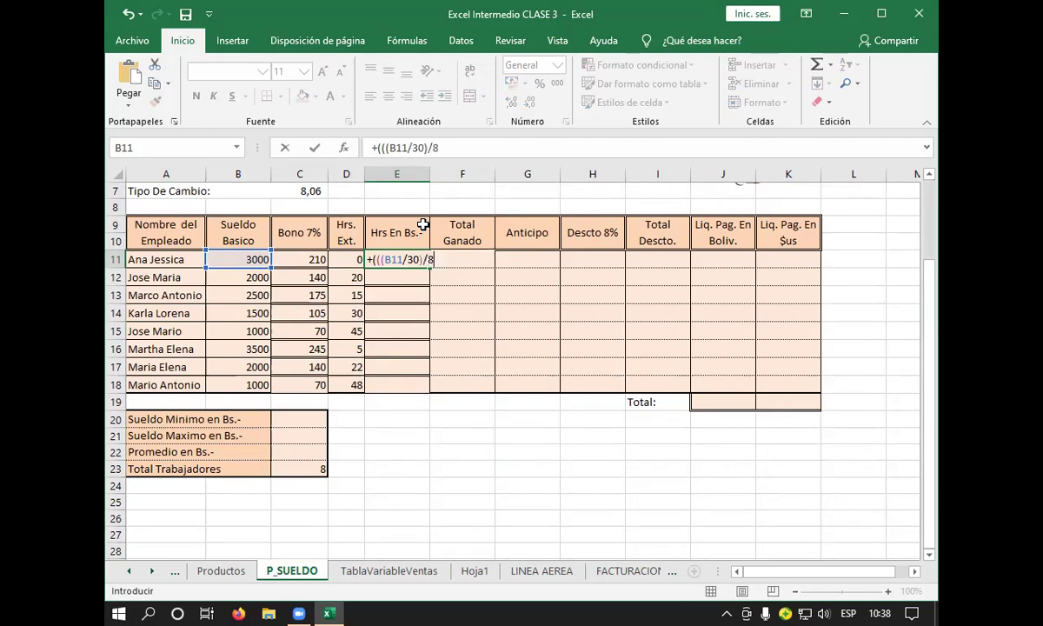
text())
text(*2))
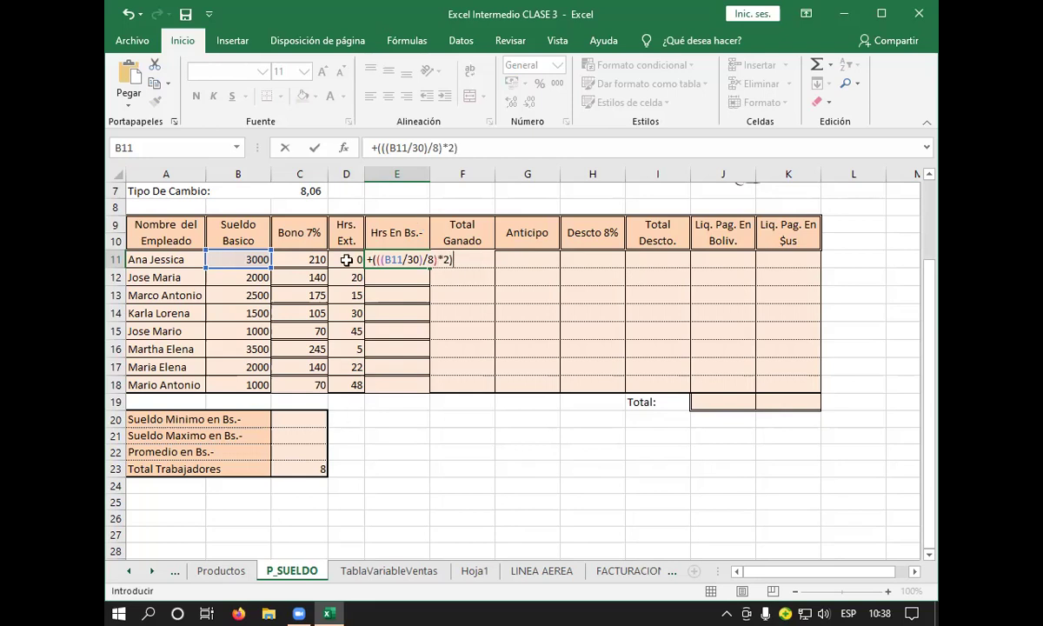
key(Return)
- Redo E11's formula as +(((B11/30)/8)*2), showing a doubled hourly rate of 25
click(406, 261)
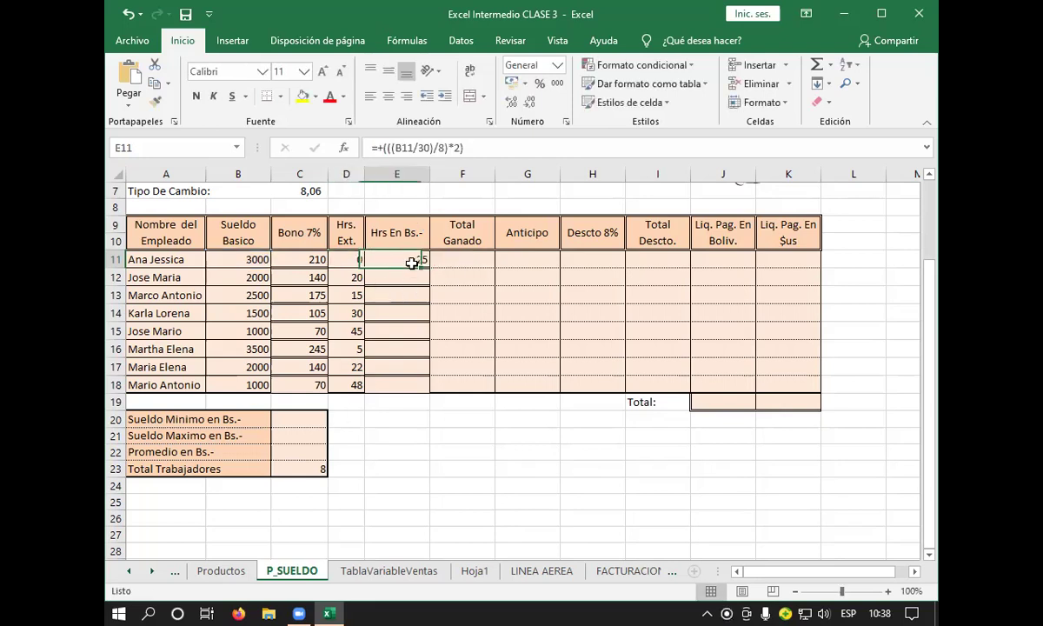
text((()
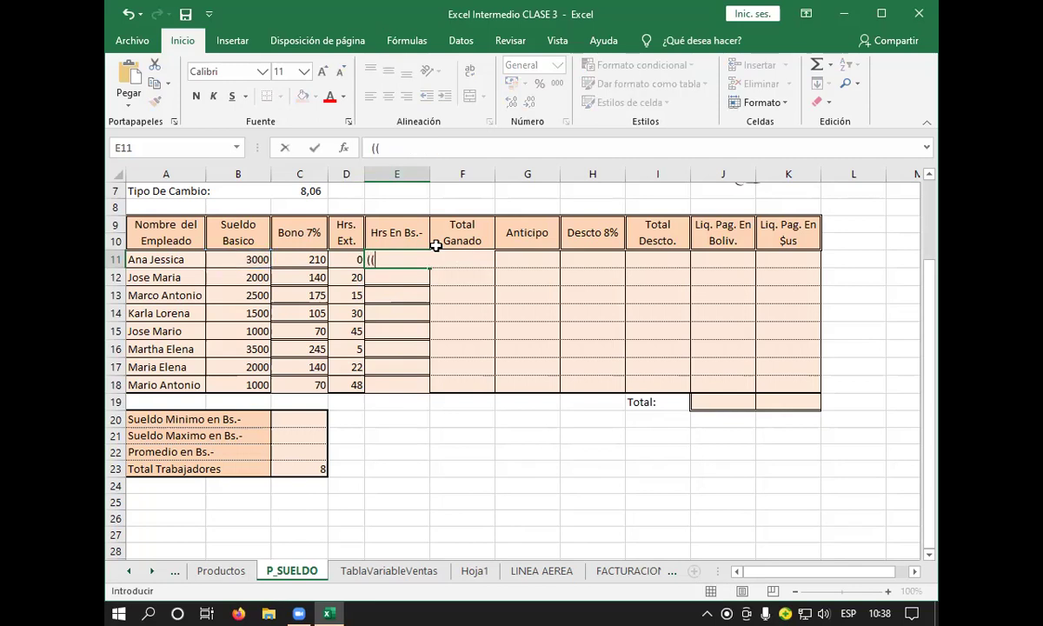
text(()
key(BackSpace)
key(BackSpace)
key(BackSpace)
text(+((()
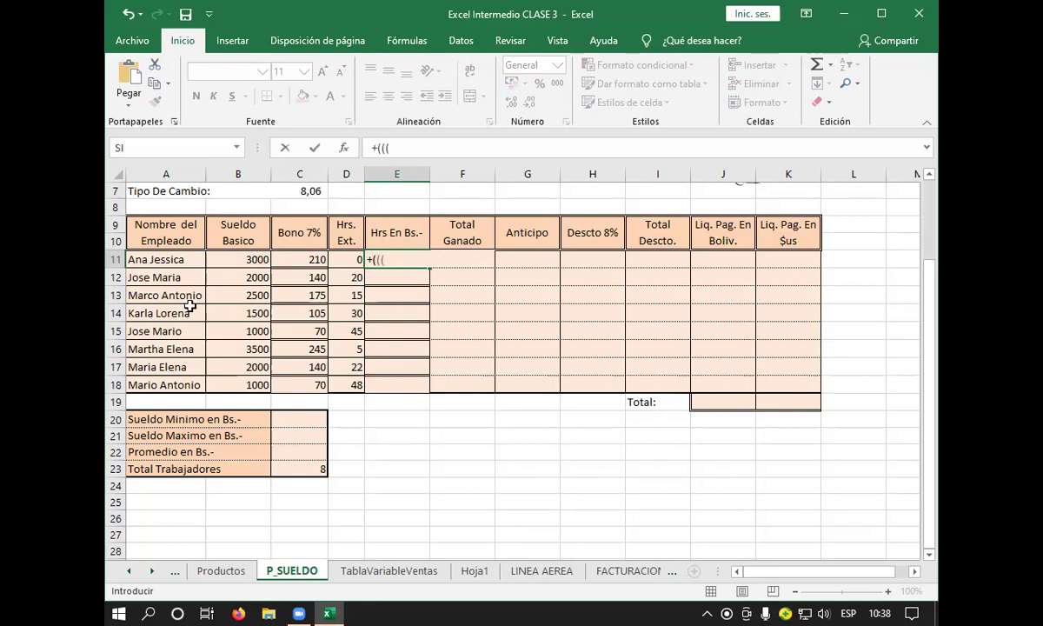
click(254, 259)
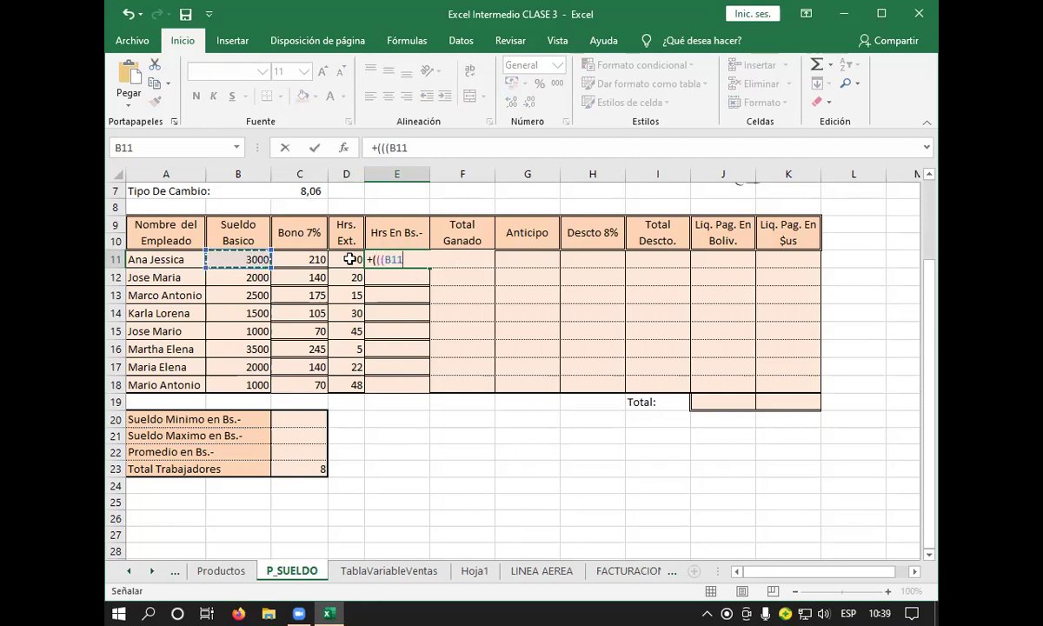
text(/30)
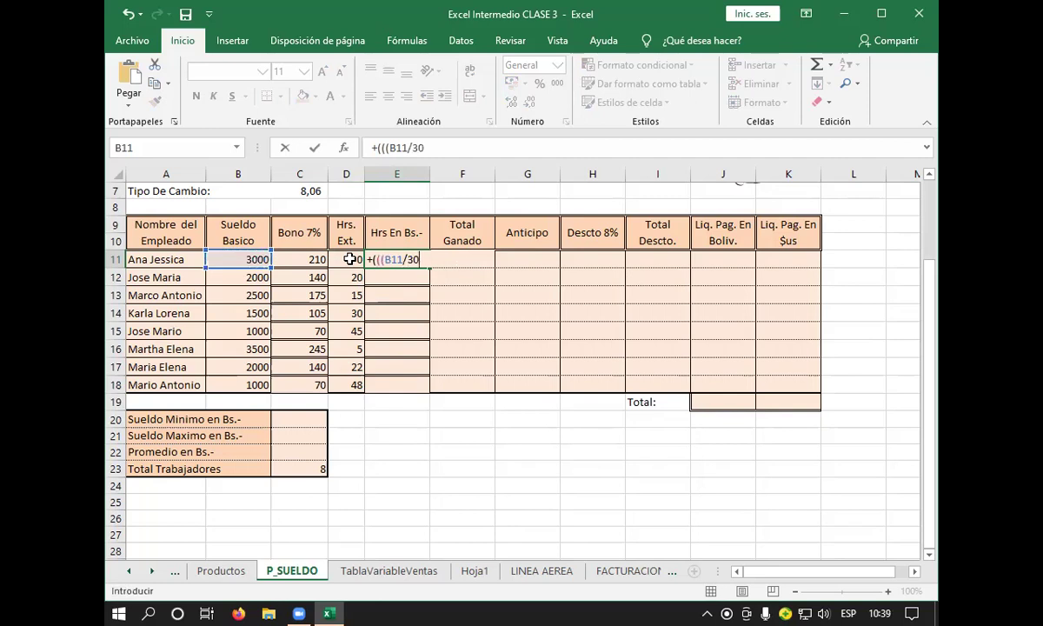
text())
text(/8)
text()*)
text(2)
text())
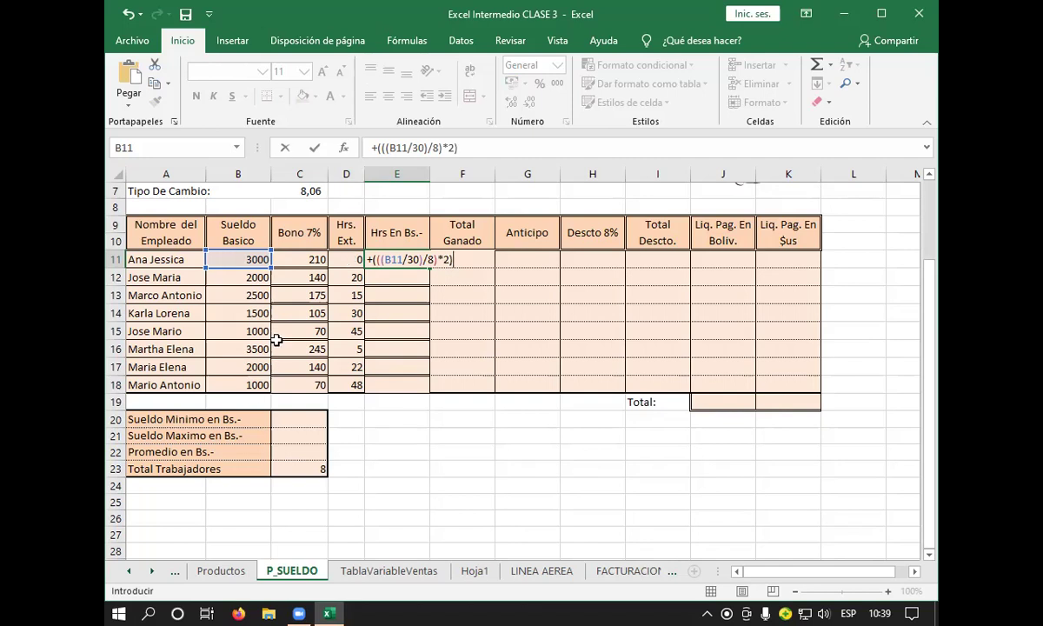
click(346, 258)
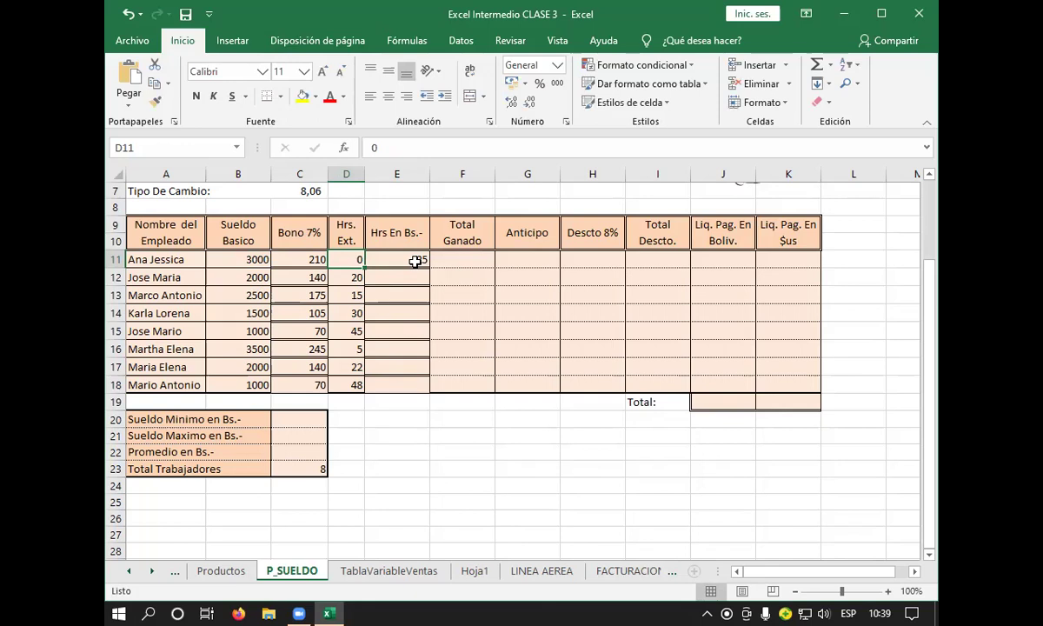
click(415, 261)
- Append *D11 to E11 so it reads =+(((B11/30)/8)*2)*D11, showing 0
key(BackSpace)
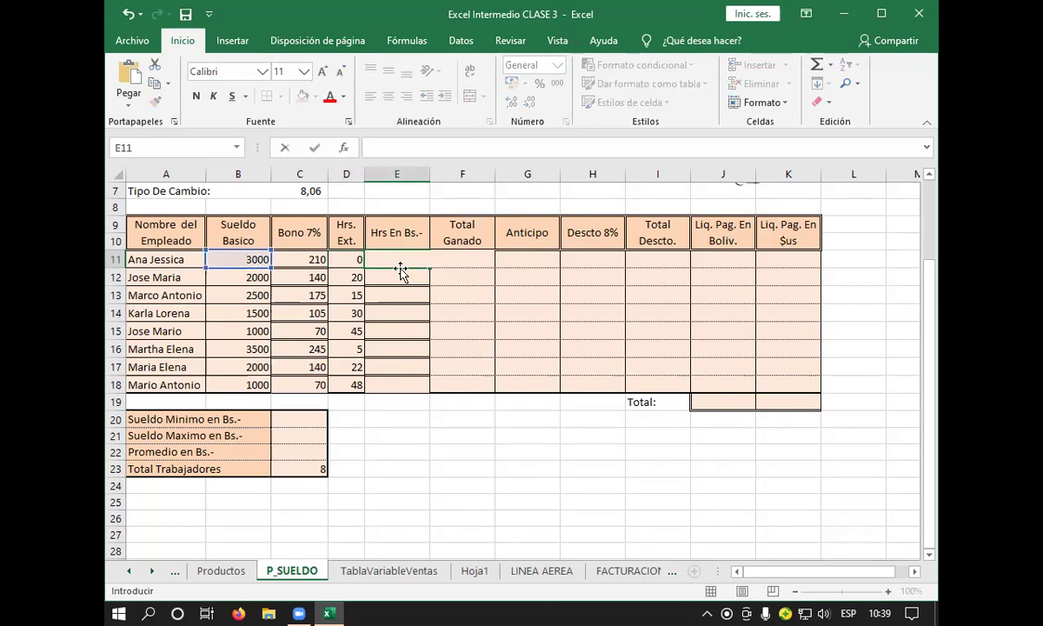
key(Escape)
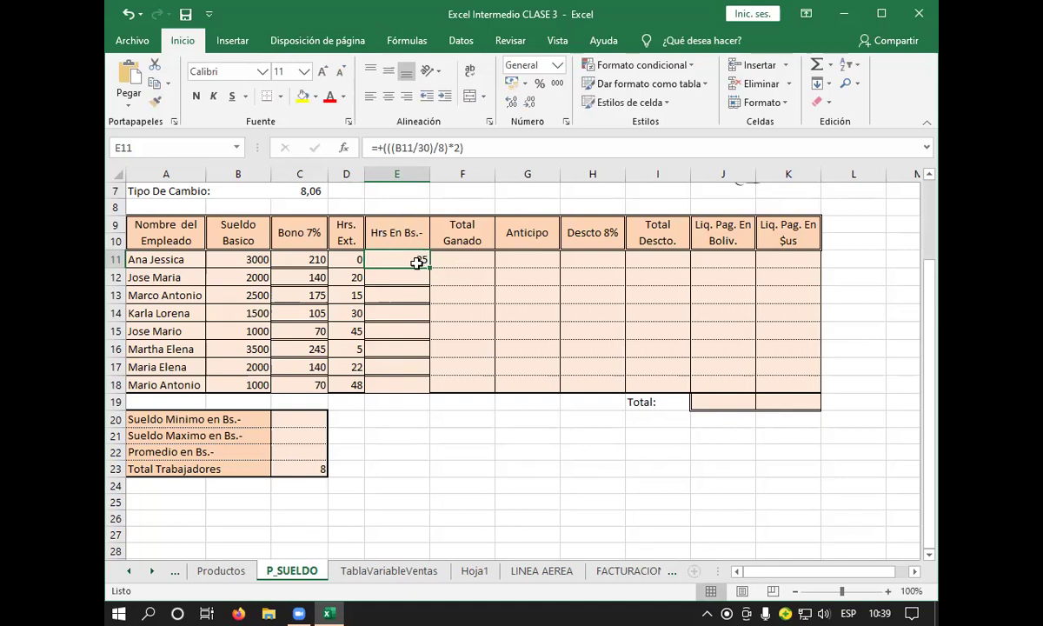
double_click(419, 260)
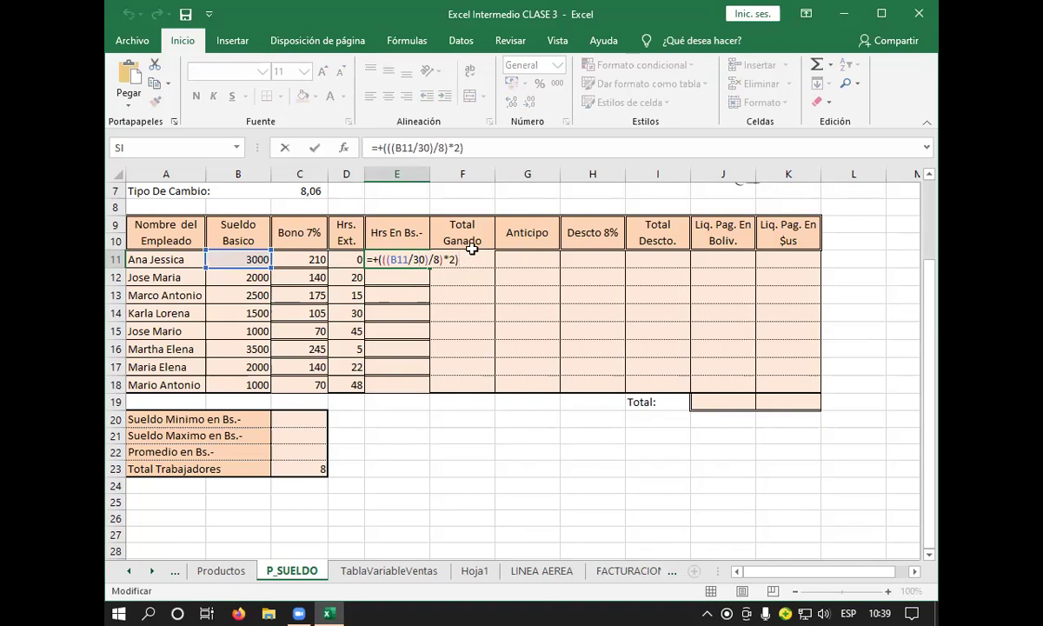
text(*)
click(356, 263)
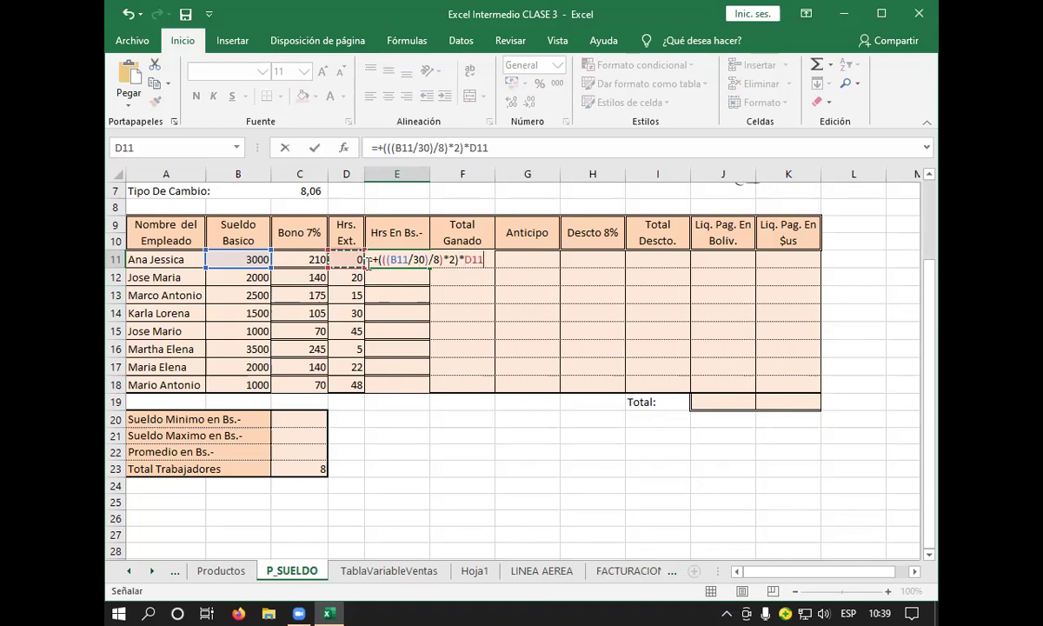
key(Return)
click(402, 260)
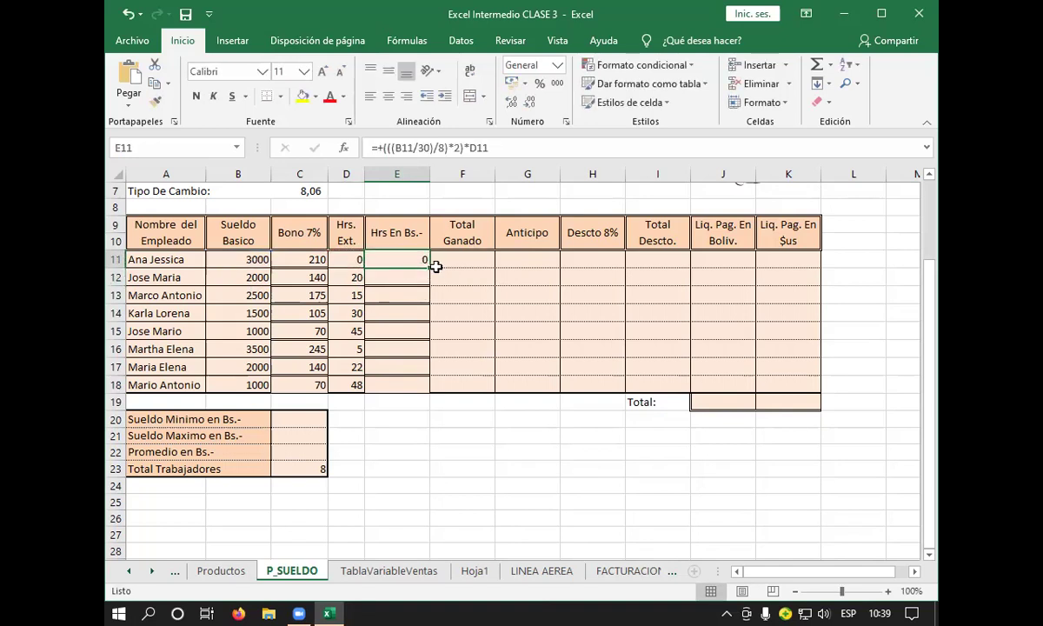
- Fill E11's formula down to E18 and format the Hrs En Bs.- amounts with two decimals
drag(430, 268, 429, 387)
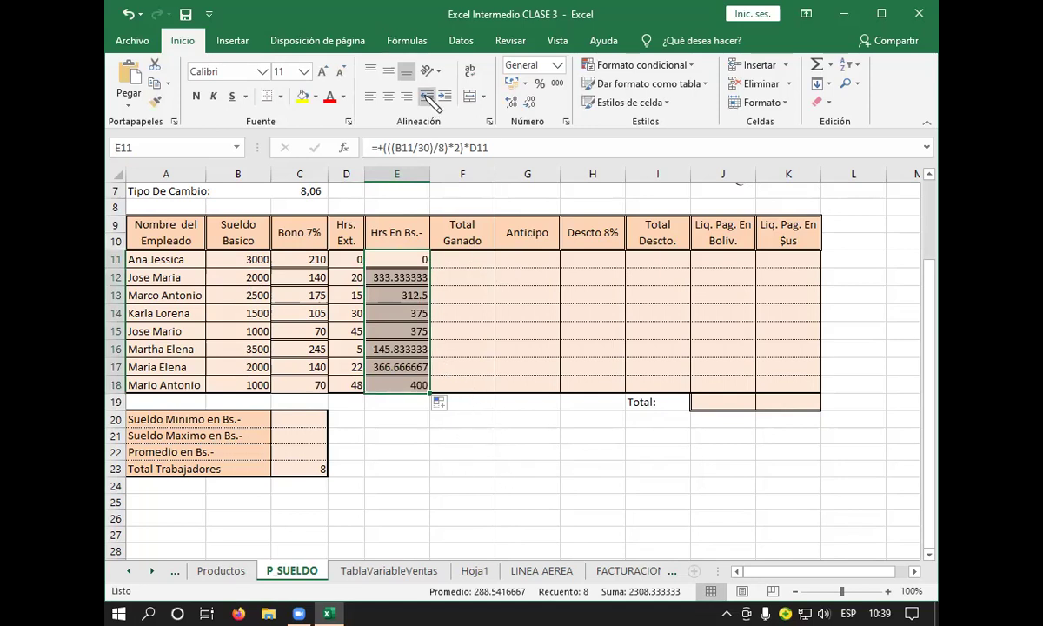
click(511, 102)
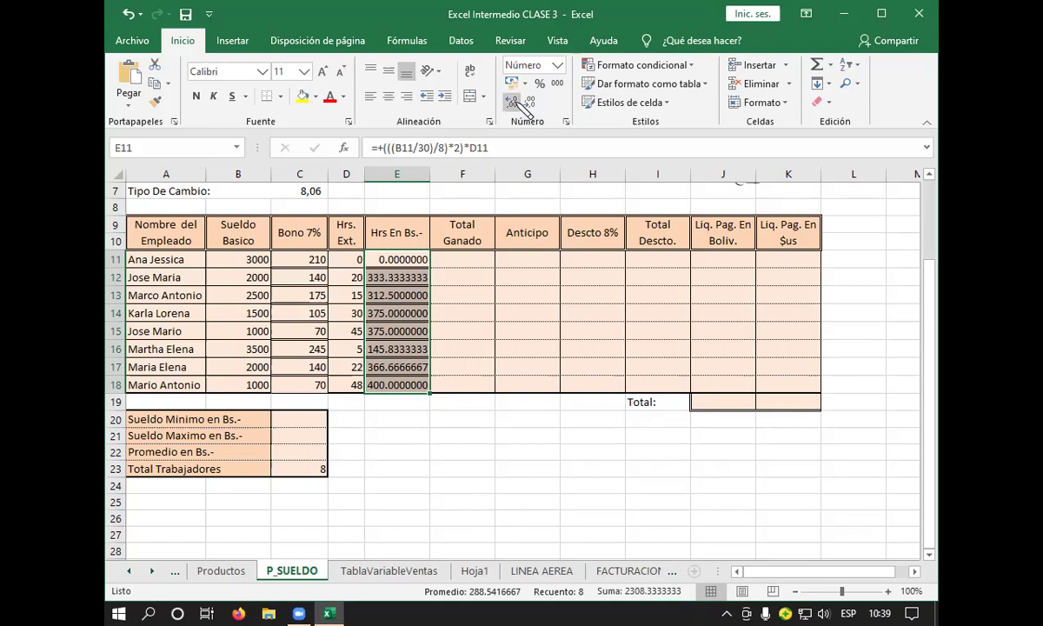
click(530, 103)
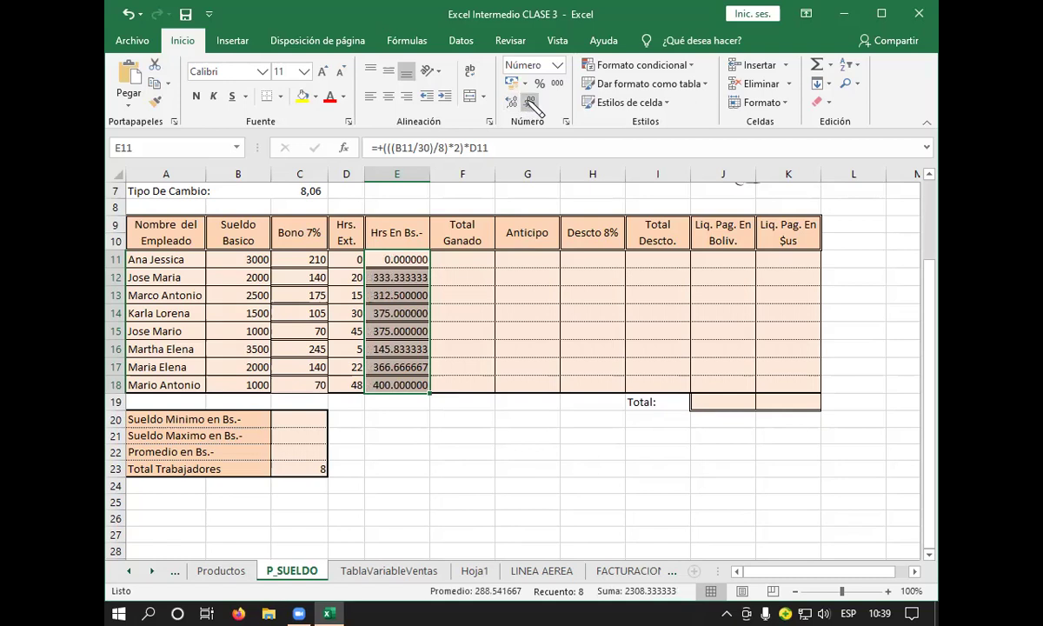
click(529, 101)
click(529, 101)
click(529, 101)
click(529, 101)
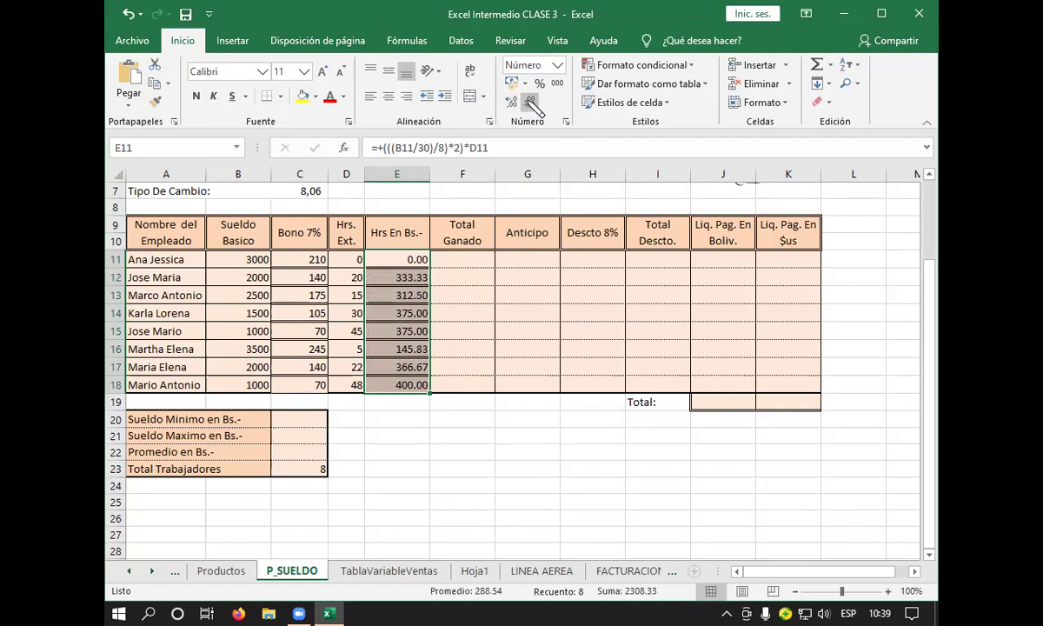
click(527, 440)
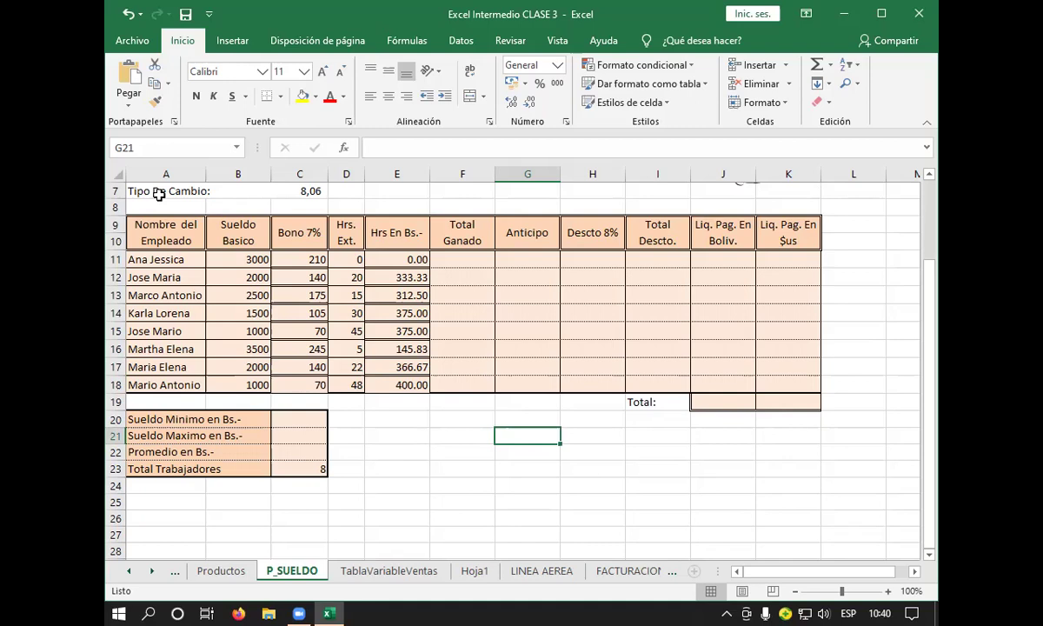
- Select F11, the first employee's Total Ganado cell
click(435, 259)
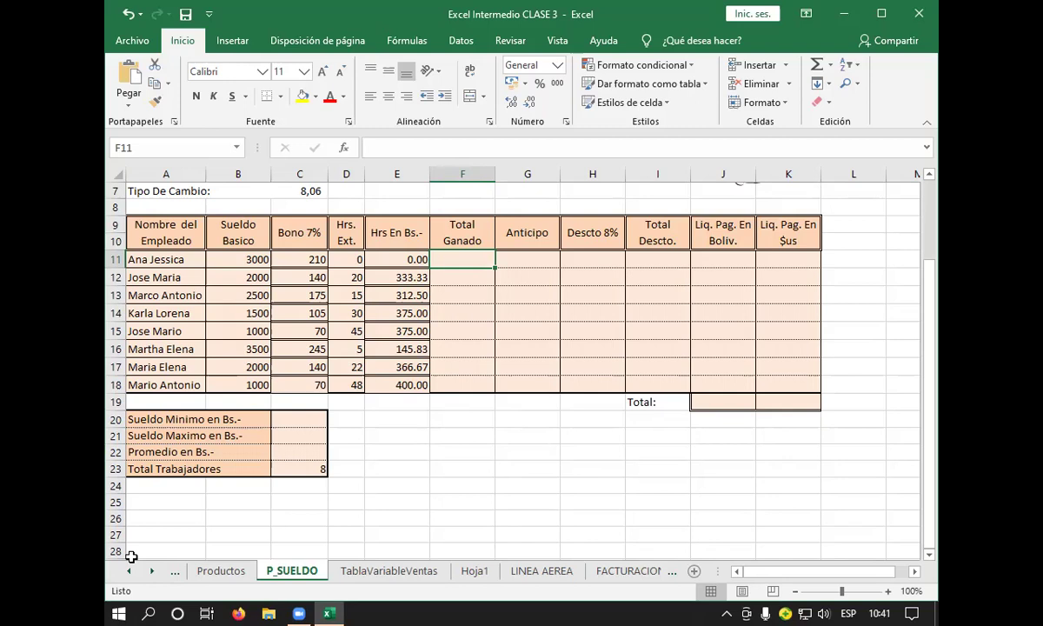
- Enter =+B11+C11+E11 in F11, giving a Total Ganado of 3210.00
text(+)
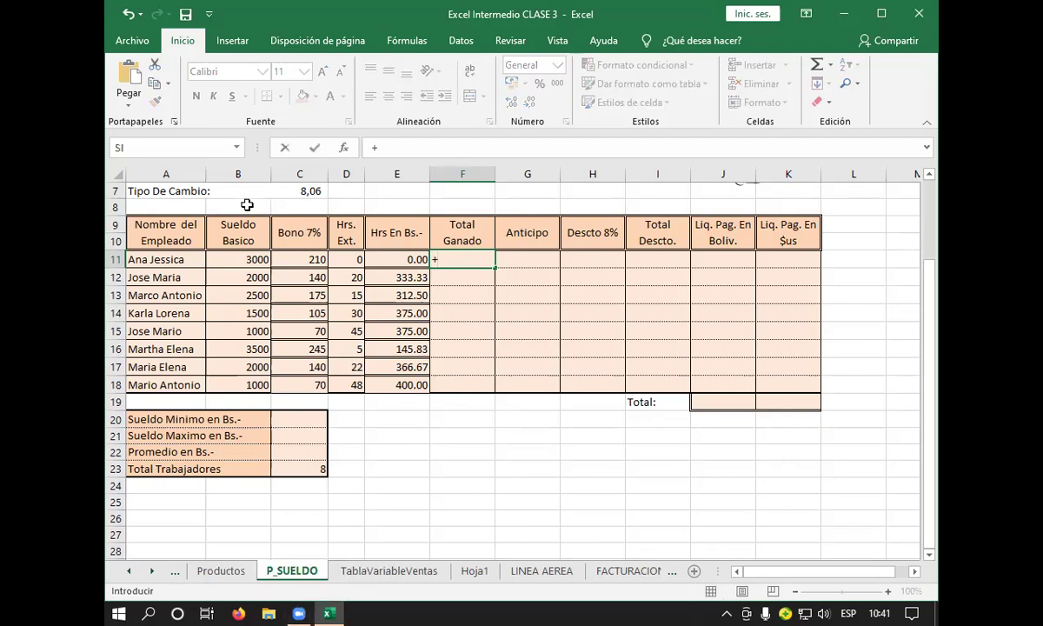
click(255, 259)
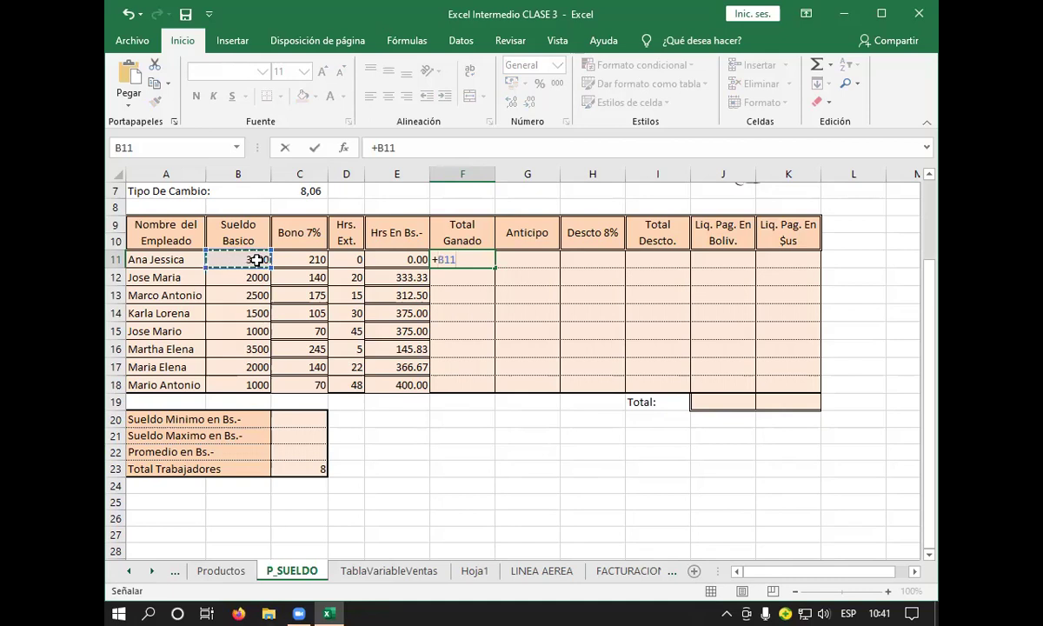
text(+)
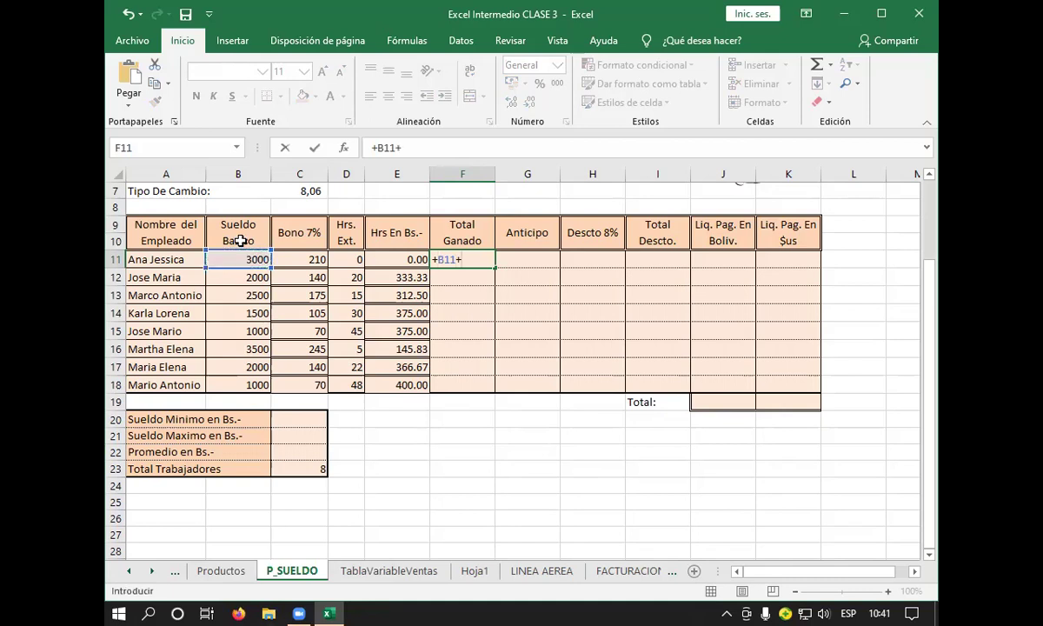
click(304, 263)
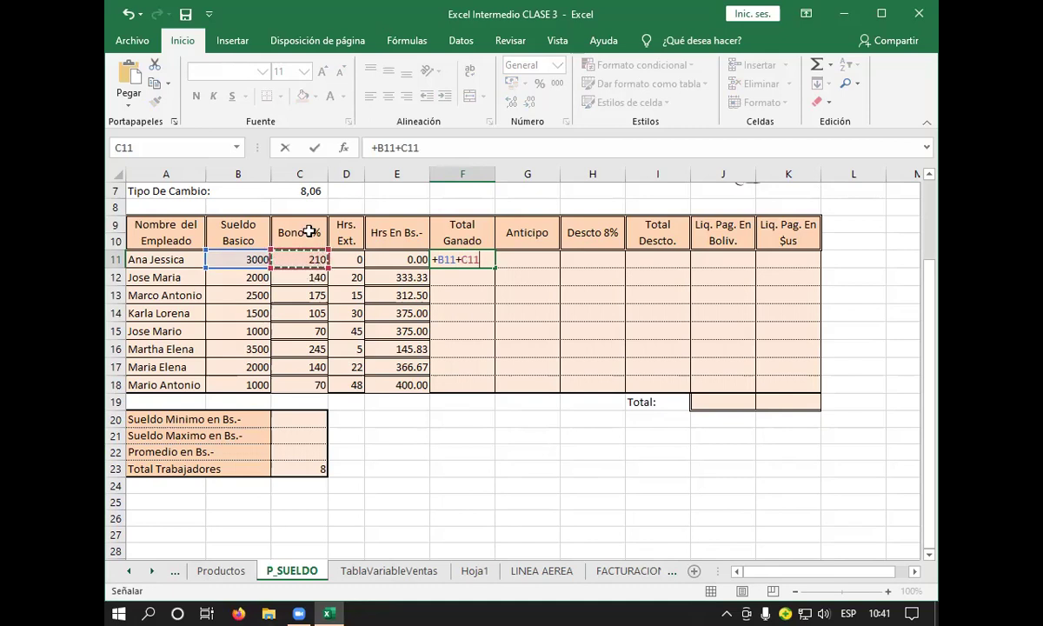
text(+)
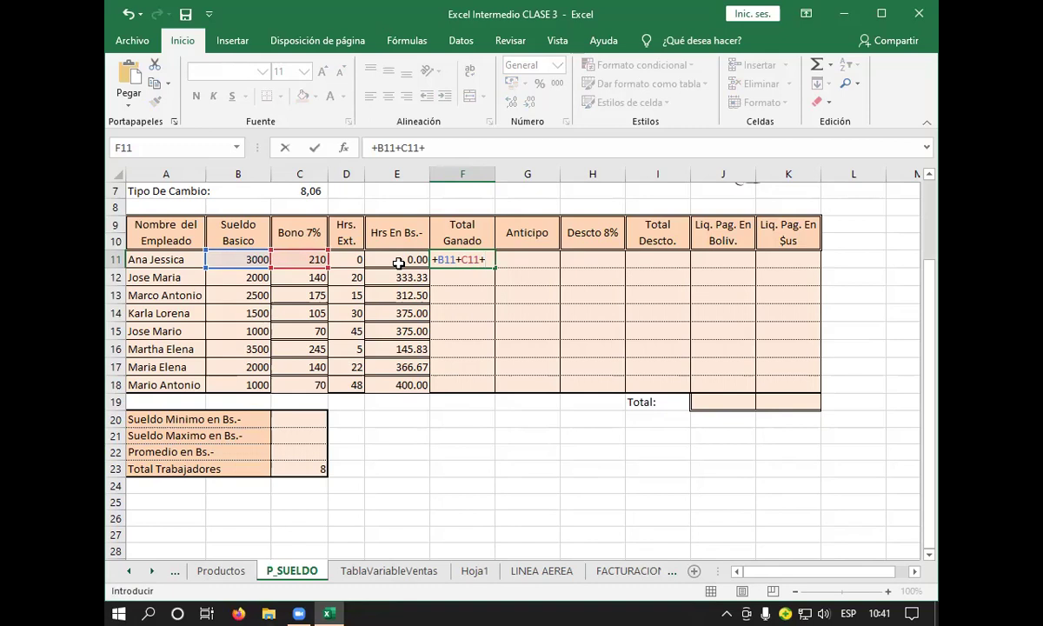
click(398, 262)
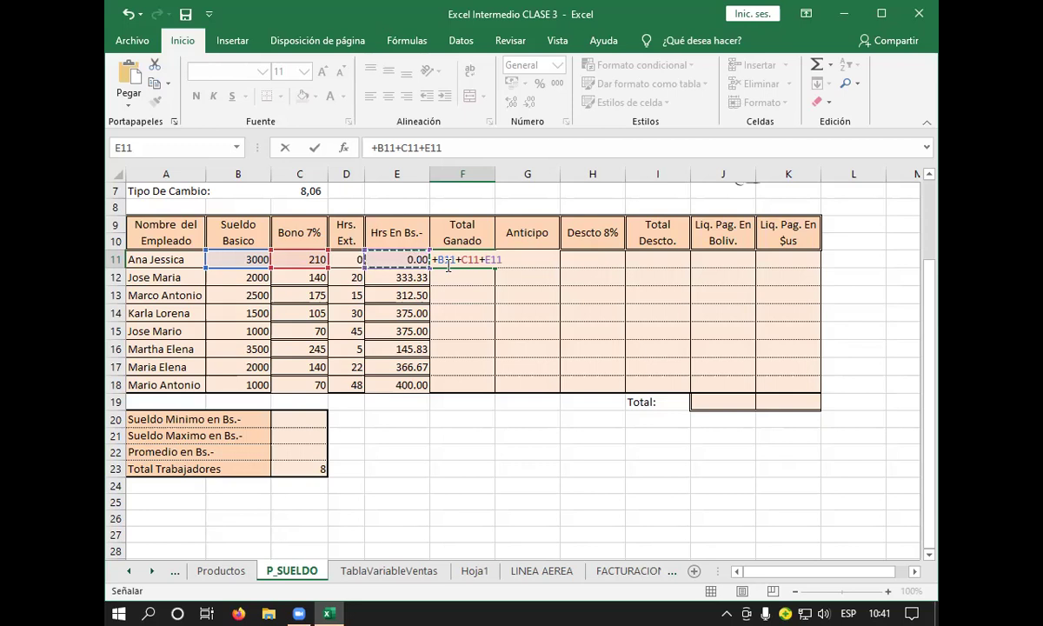
key(Return)
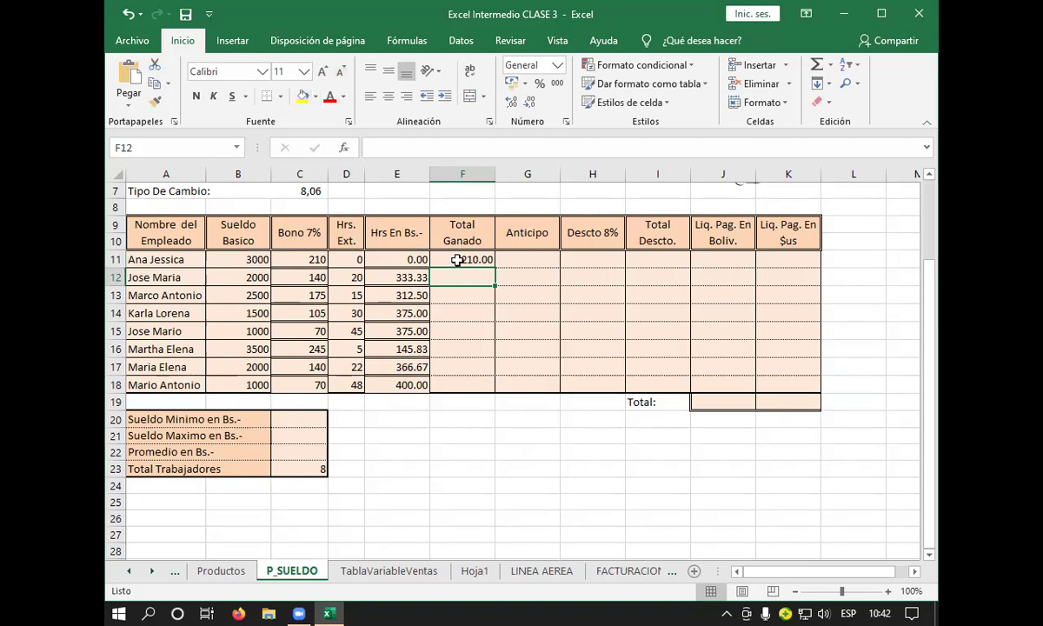
click(450, 259)
- Fill the Total Ganado formula down to F19, then undo that overfill
drag(495, 268, 500, 402)
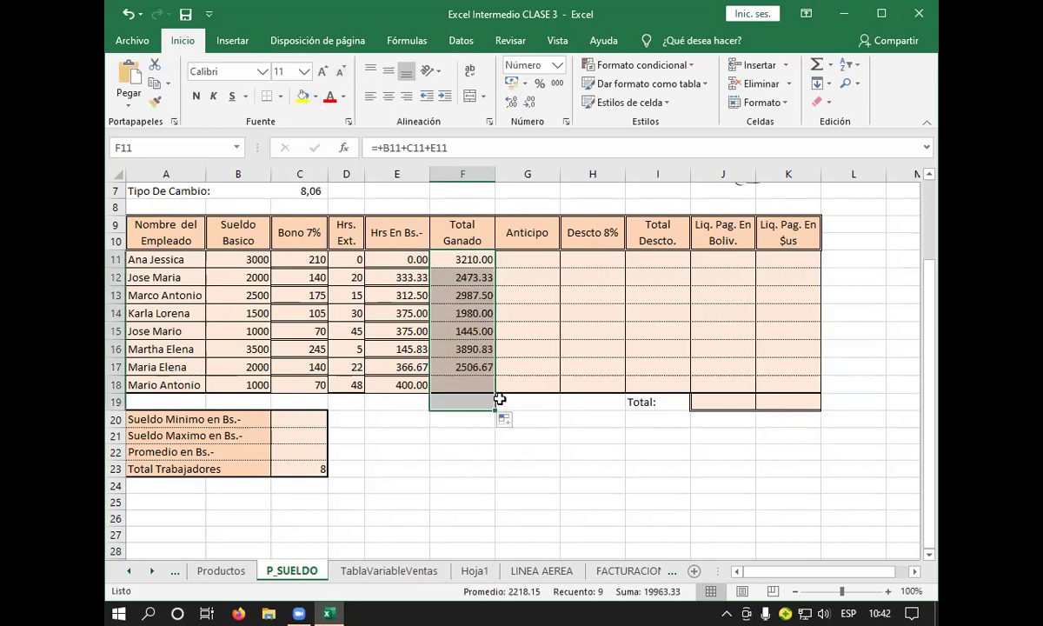
click(461, 485)
click(462, 401)
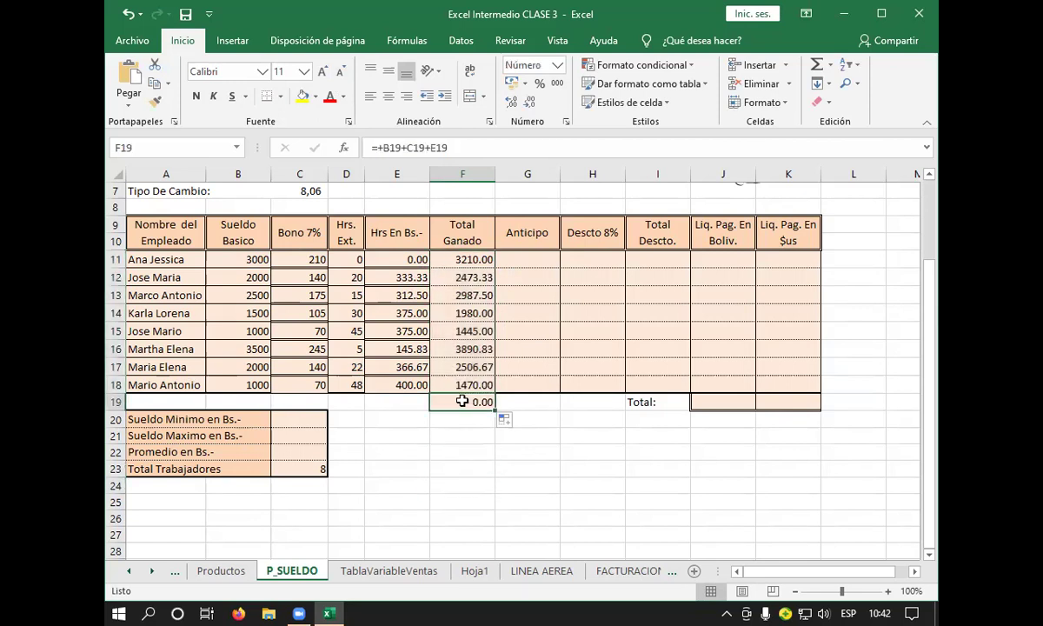
key(Delete)
click(457, 467)
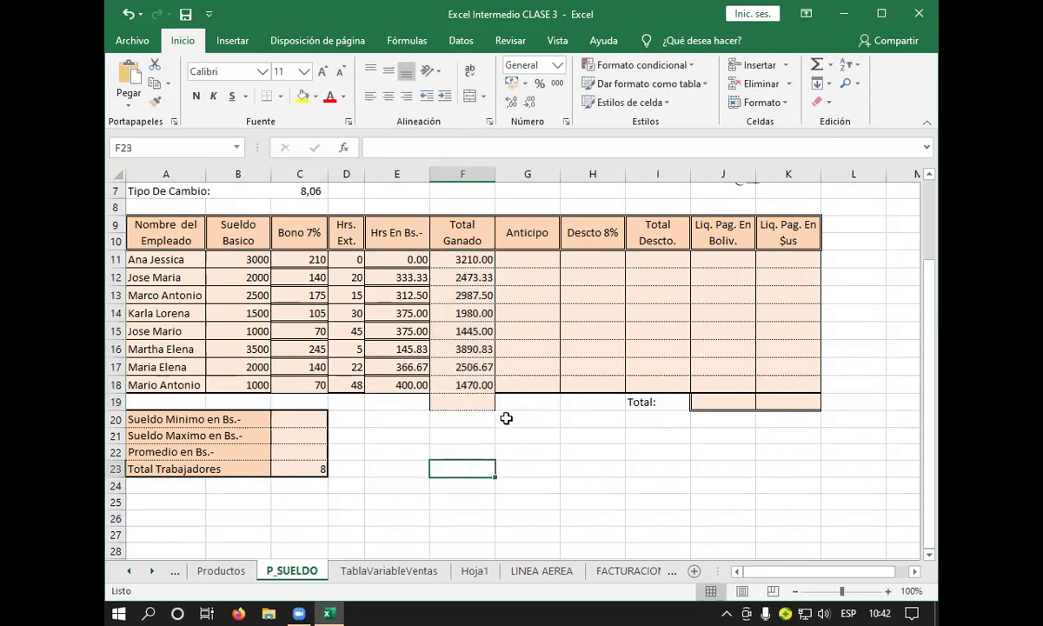
key(ctrl+z)
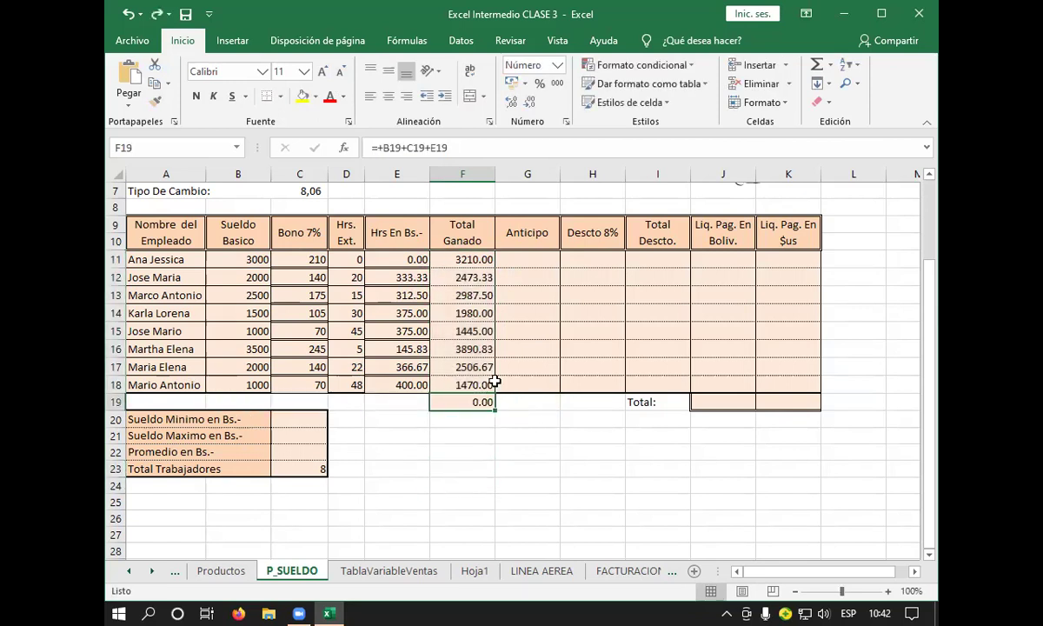
key(ctrl+z)
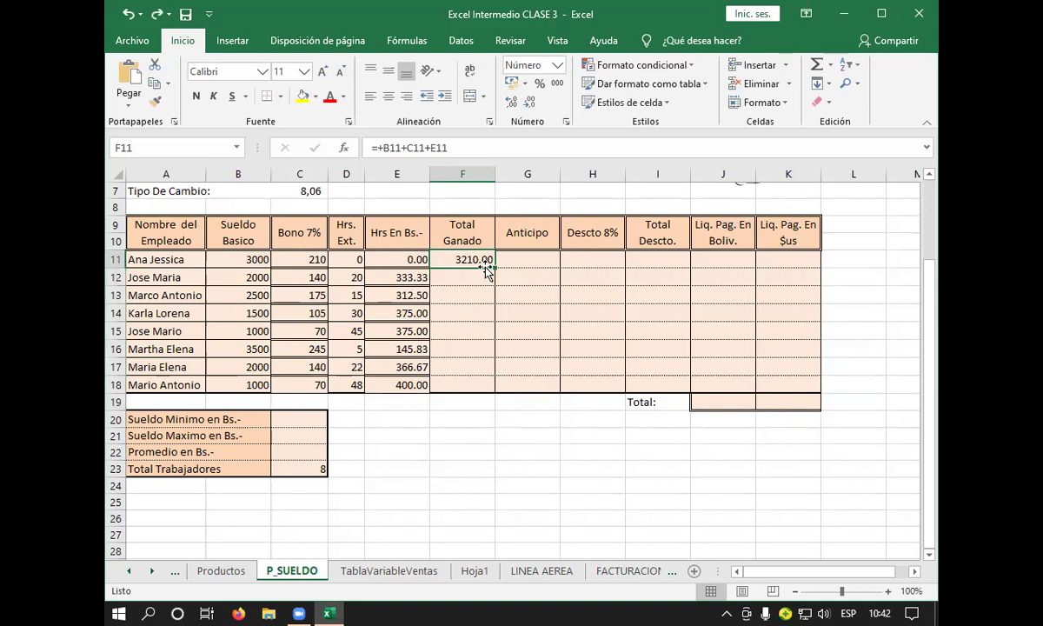
- Copy the Total Ganado formula from F11 down through F18 only
drag(487, 275, 526, 348)
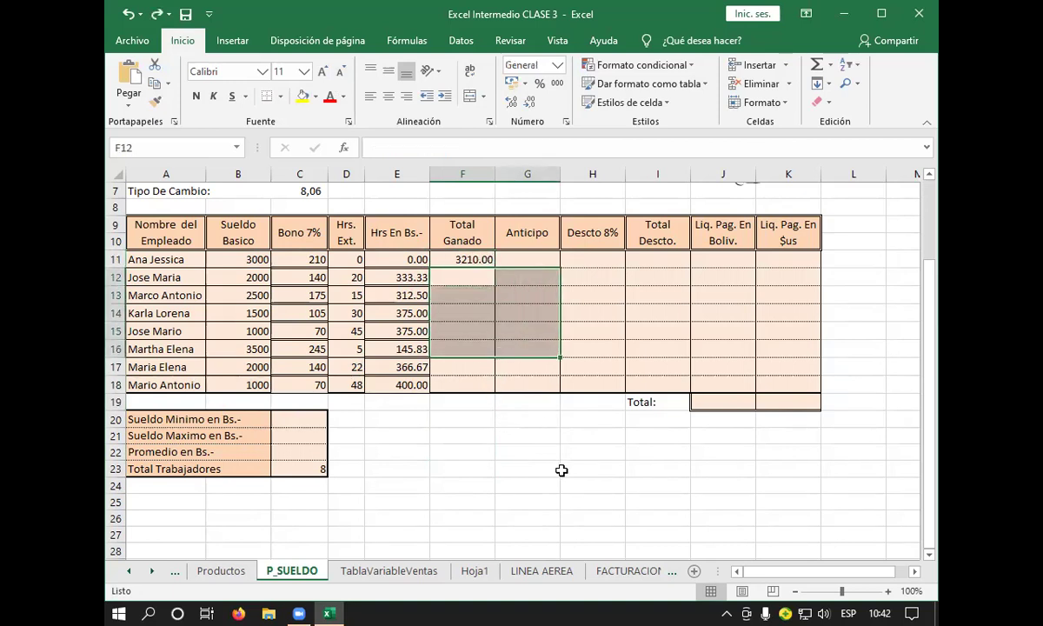
click(562, 470)
click(465, 260)
drag(497, 286, 495, 388)
click(609, 473)
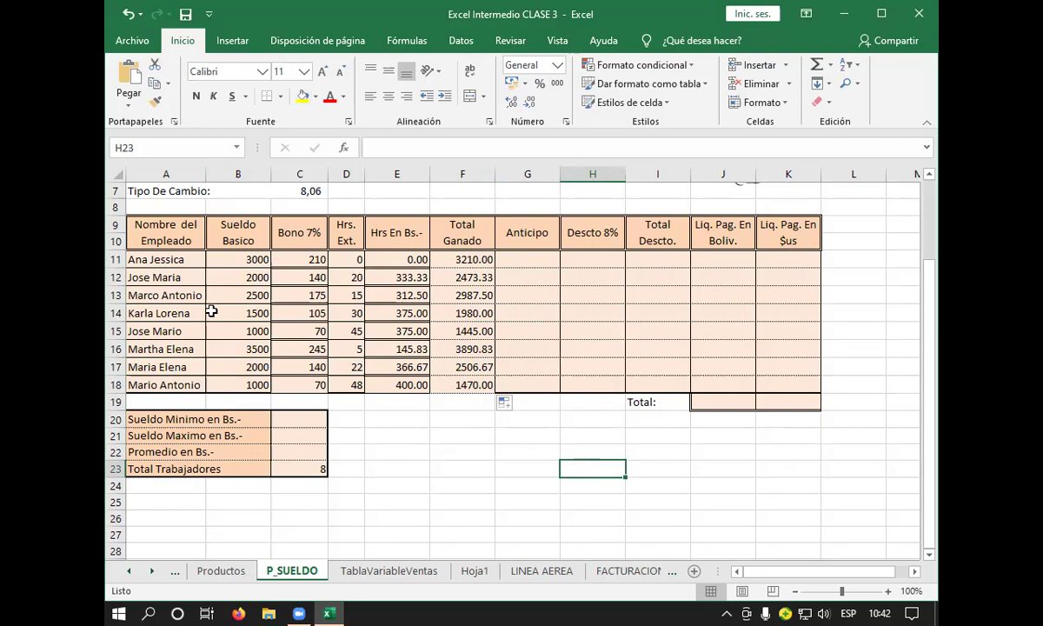
click(534, 260)
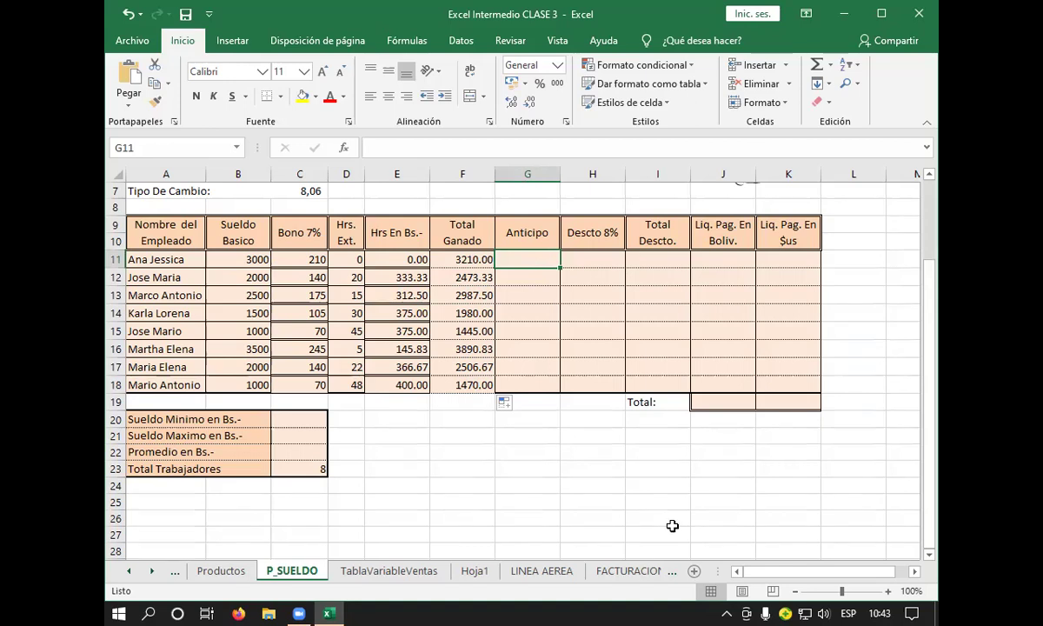
- Enter =+B11*40% in G11 and fill the Anticipo formula down to G18
text(+)
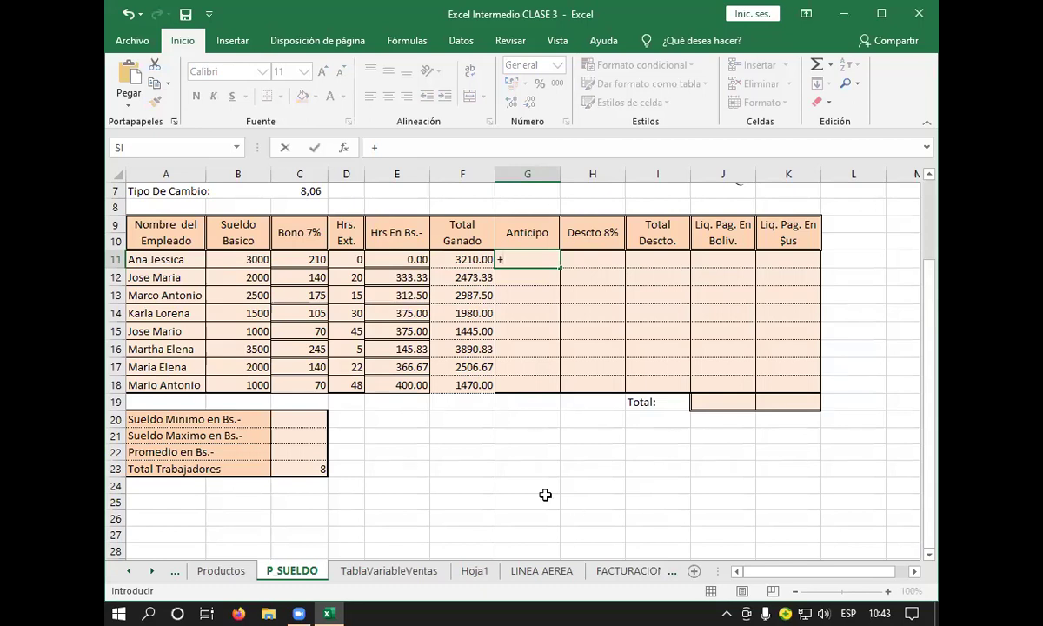
click(251, 257)
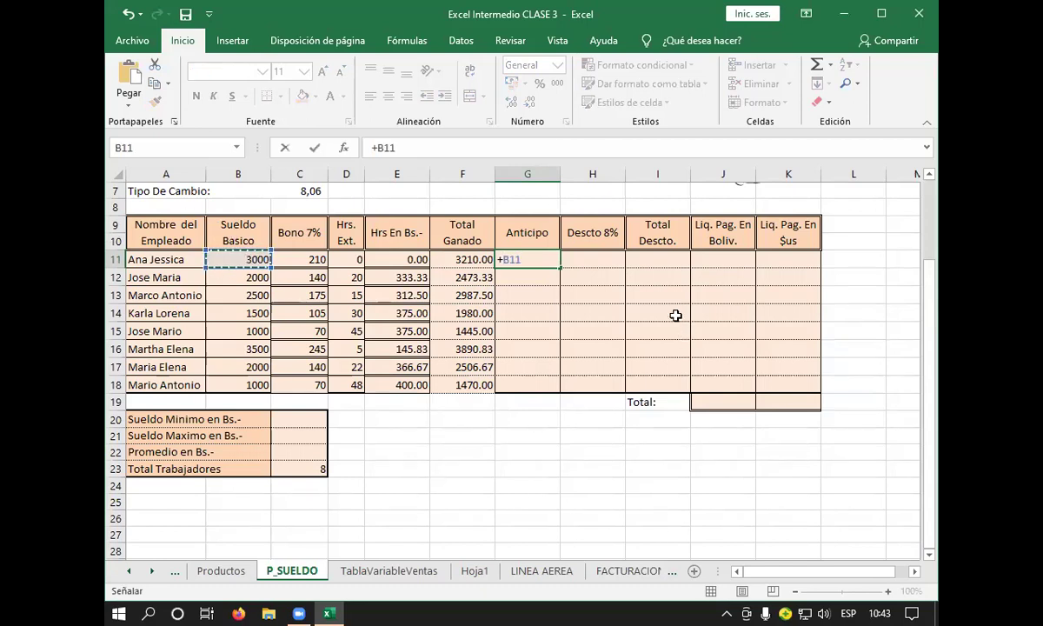
text(*40)
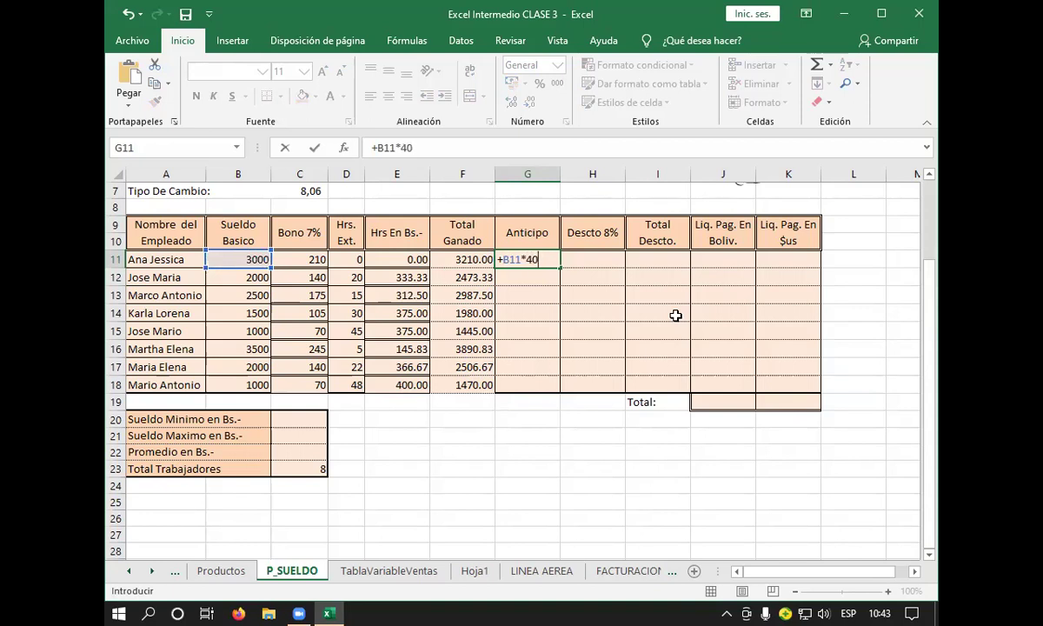
text(%)
key(Return)
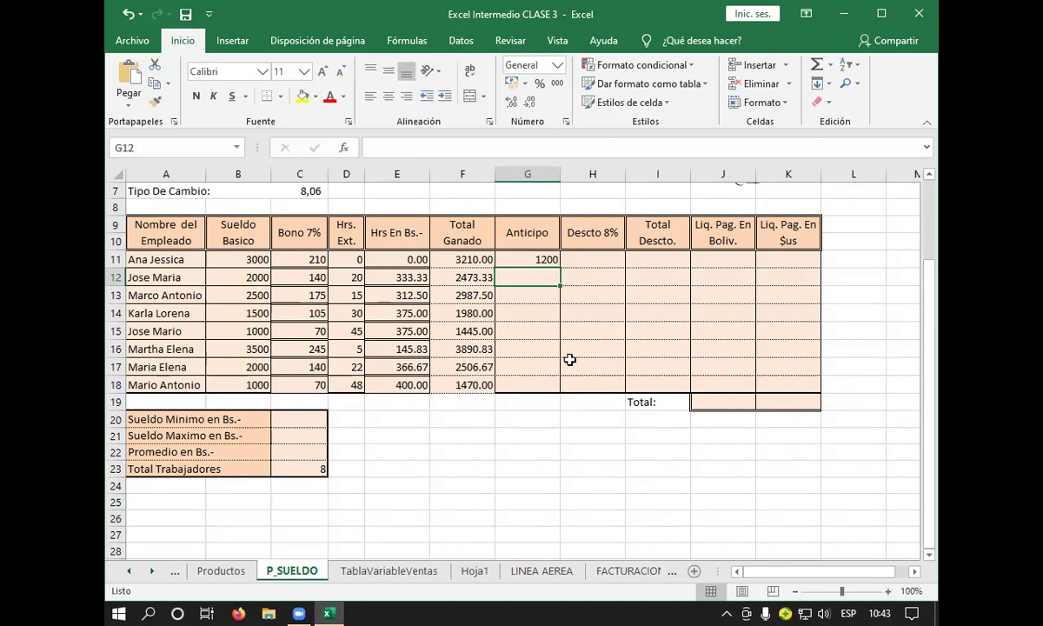
click(530, 261)
drag(559, 268, 560, 393)
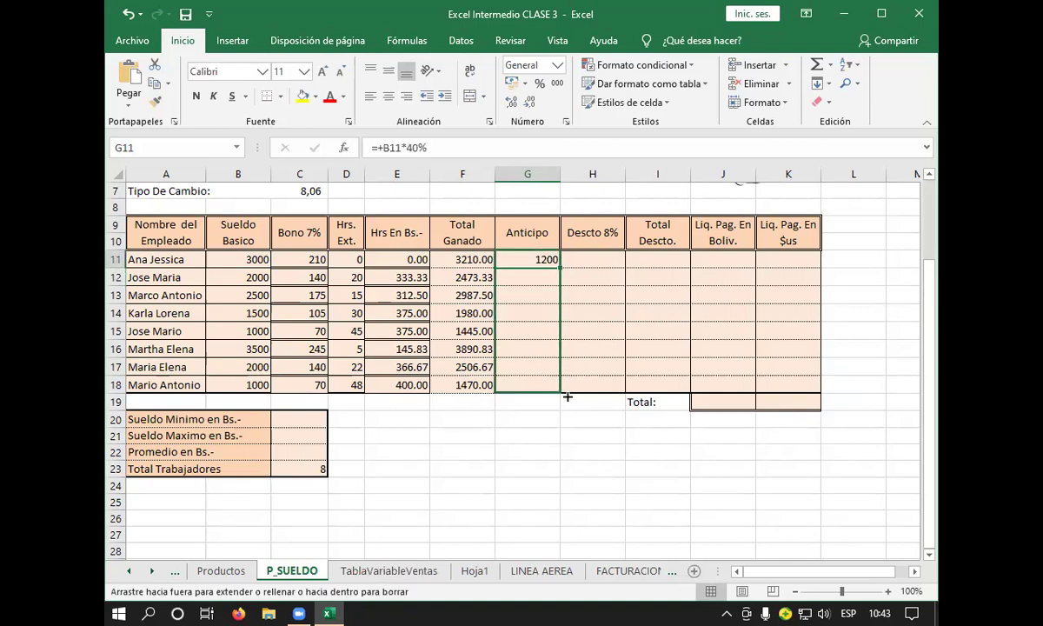
click(574, 468)
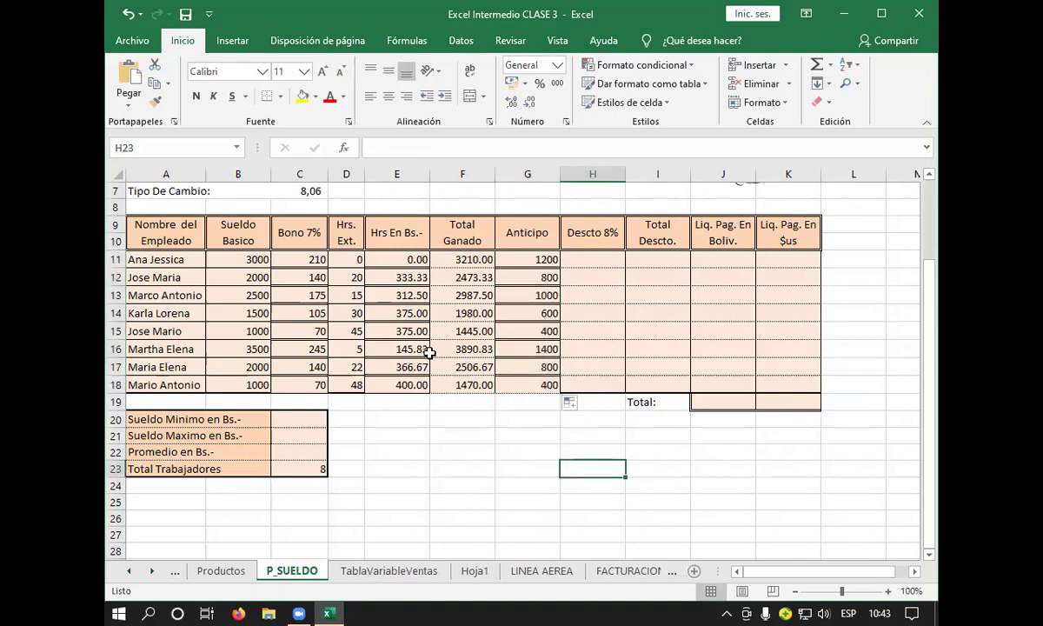
- Enter =+B11*8% in H11, correcting a wrong reference, and fill it down to H18
click(598, 259)
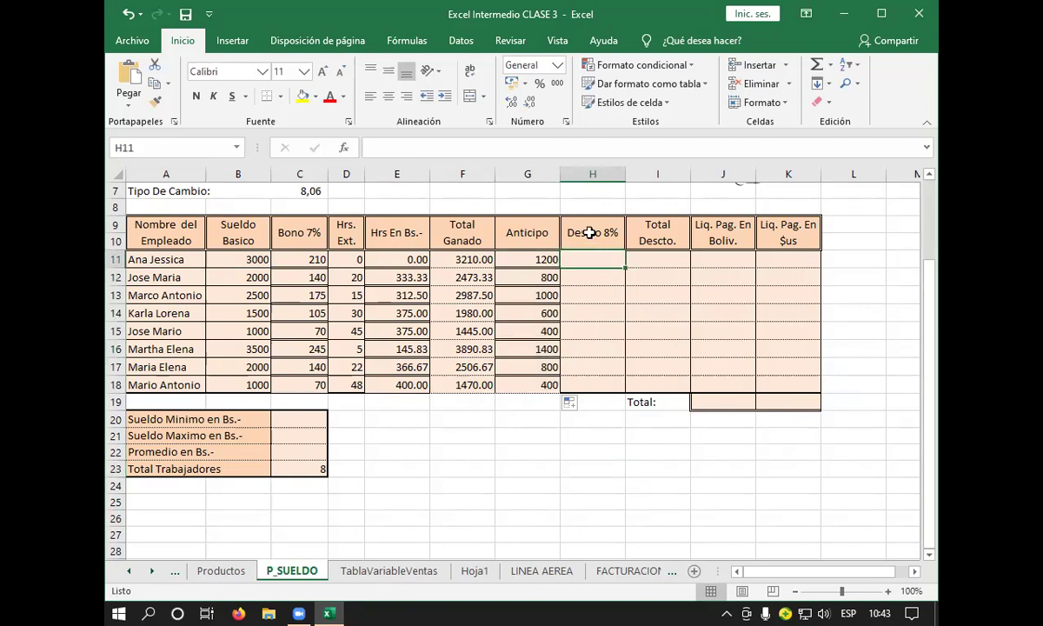
text(+)
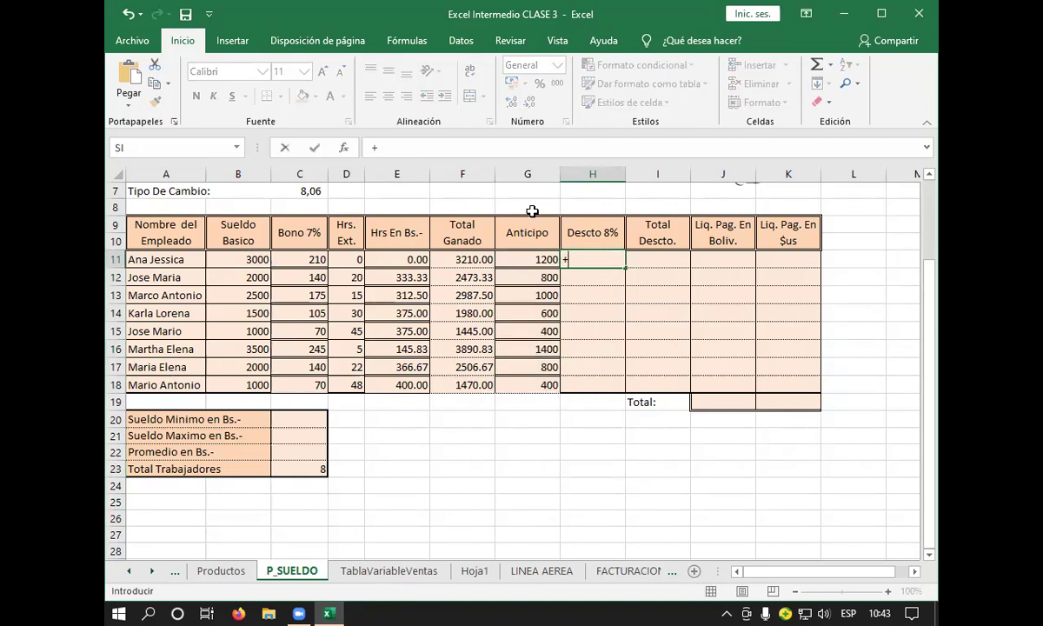
click(252, 266)
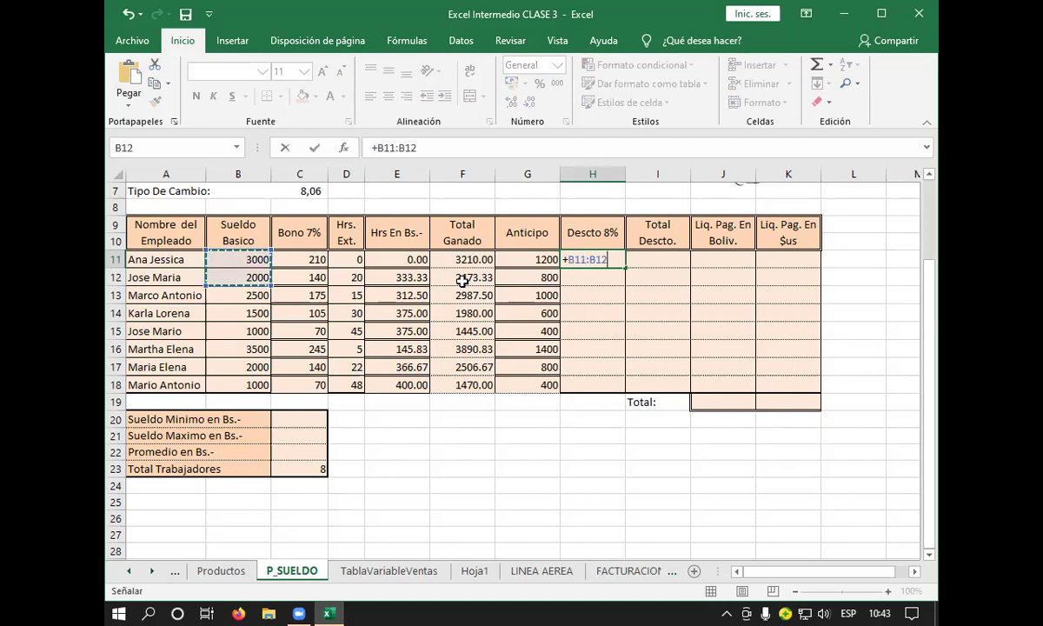
click(557, 468)
key(BackSpace)
key(BackSpace)
key(BackSpace)
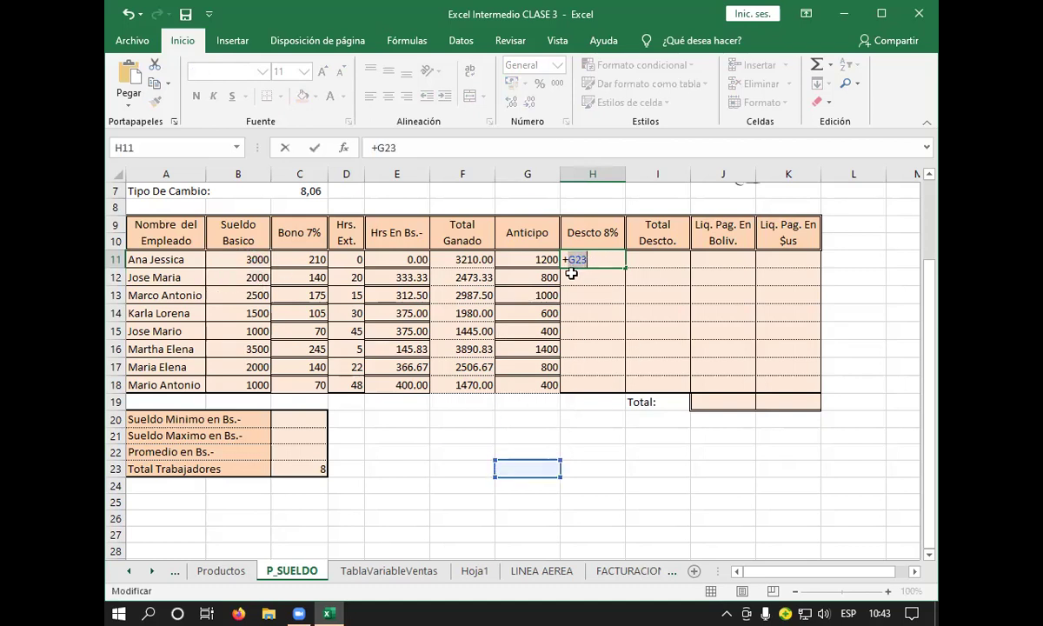
click(245, 258)
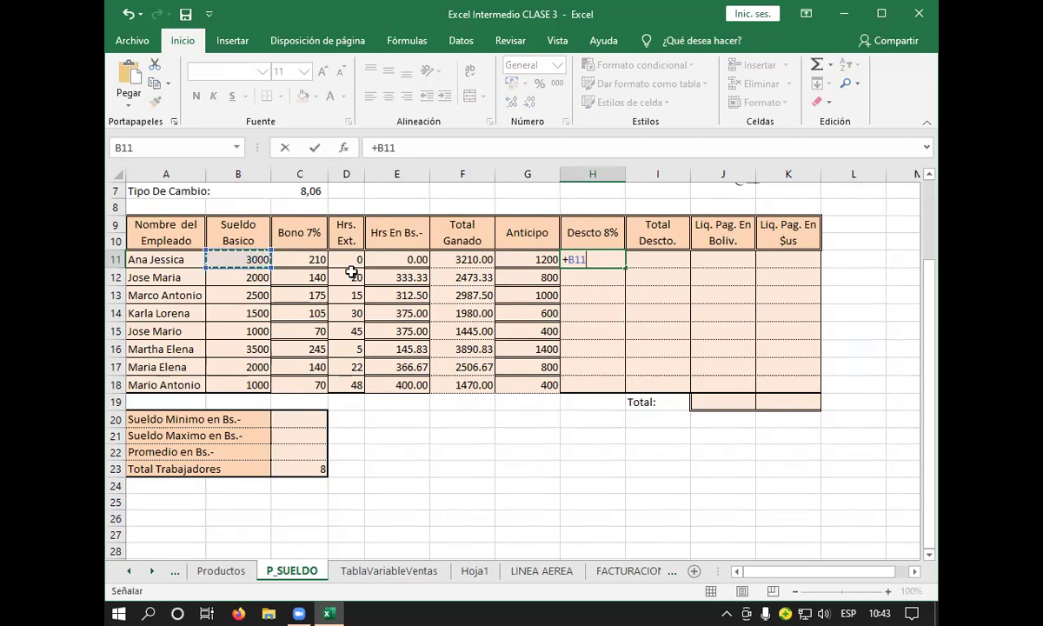
text(*8%)
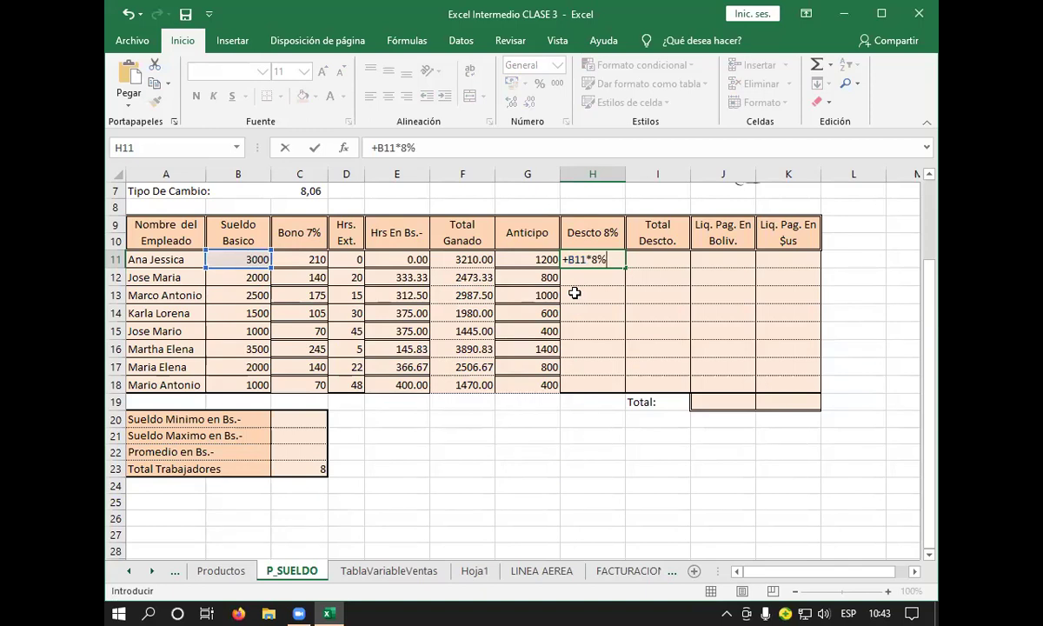
key(Return)
click(584, 259)
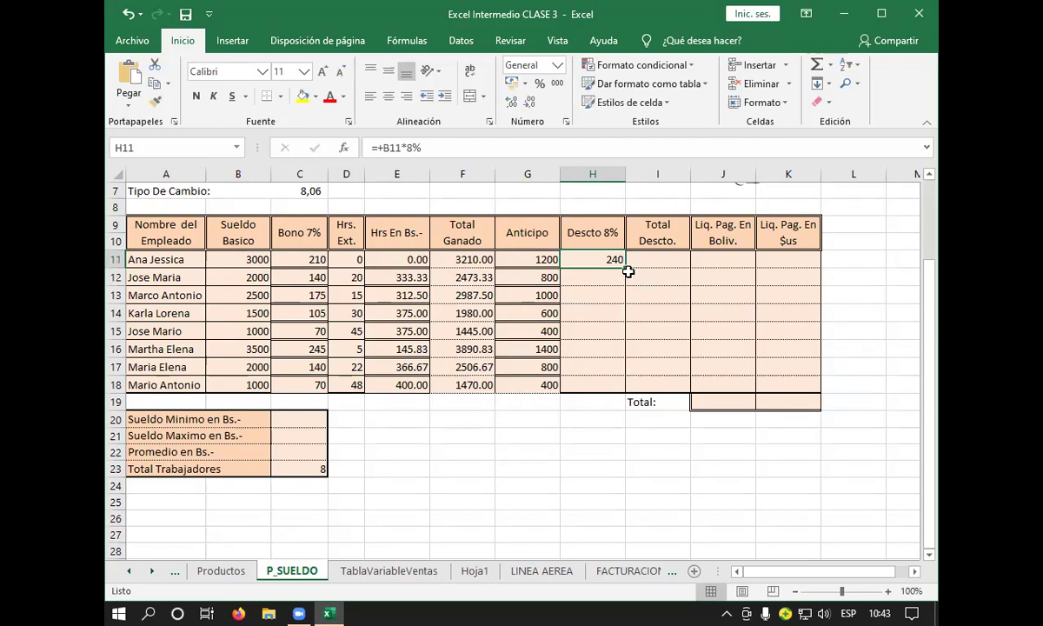
drag(623, 270, 619, 391)
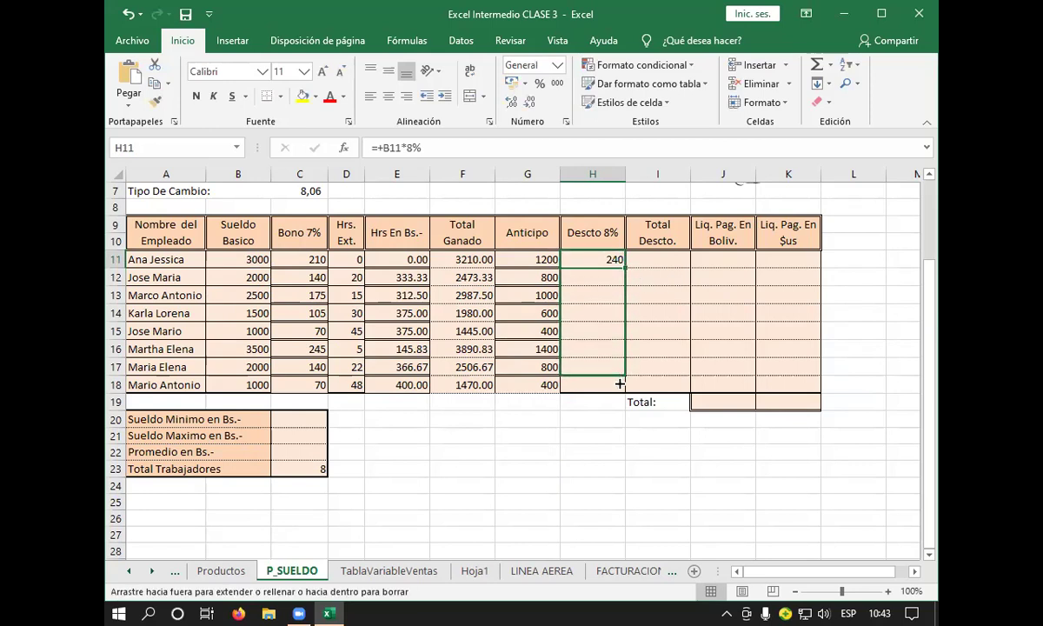
click(526, 484)
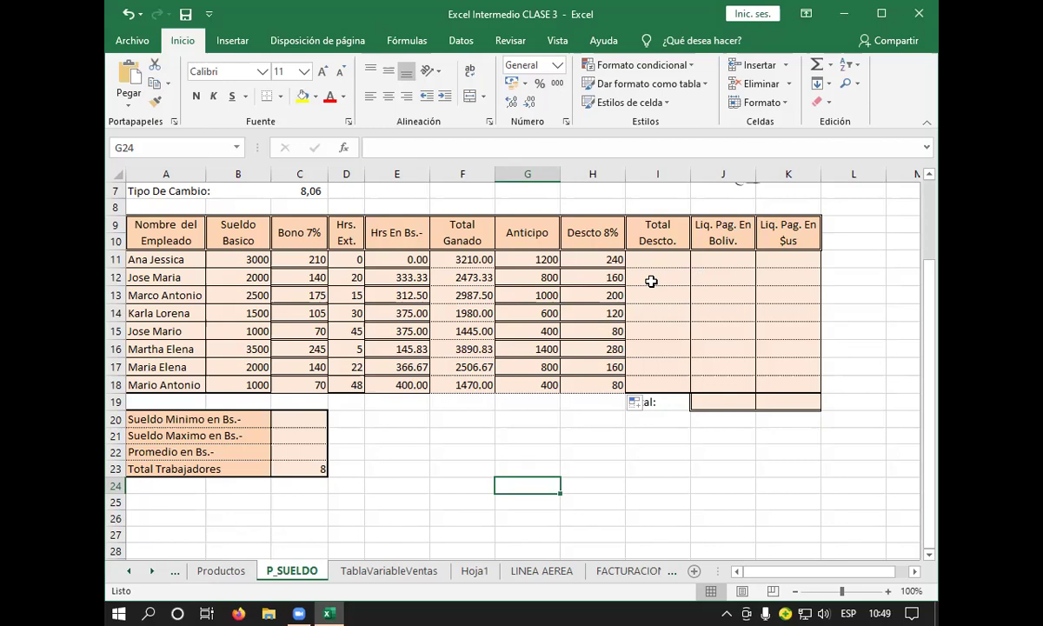
- Select I11, the first employee's Total Descto. cell
click(650, 261)
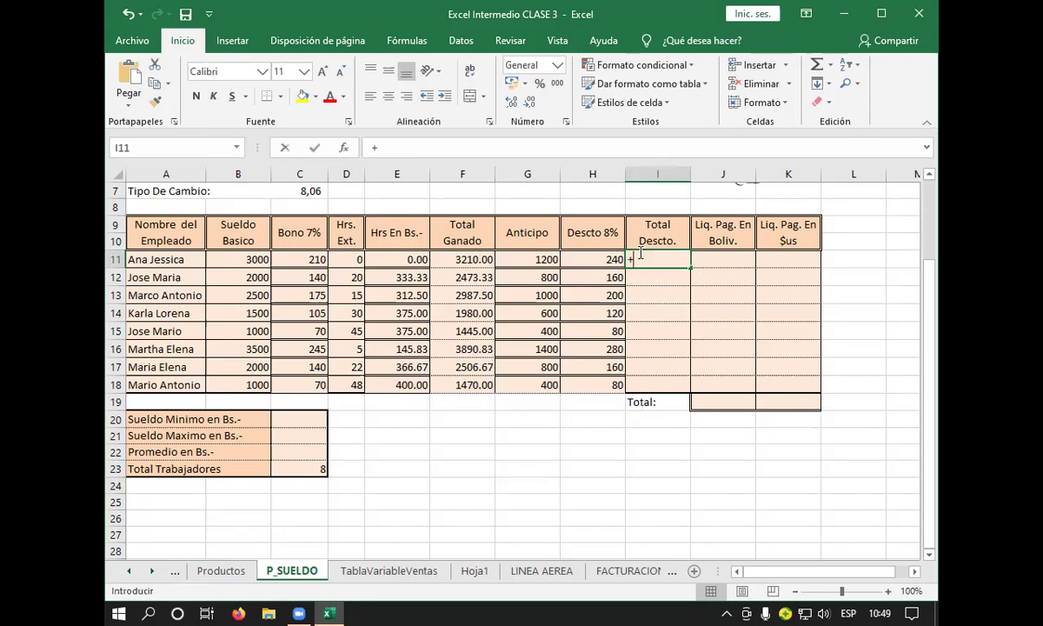
- Enter =+G11+H11 in I11 and fill the Total Descto. formula down to I18
text(+)
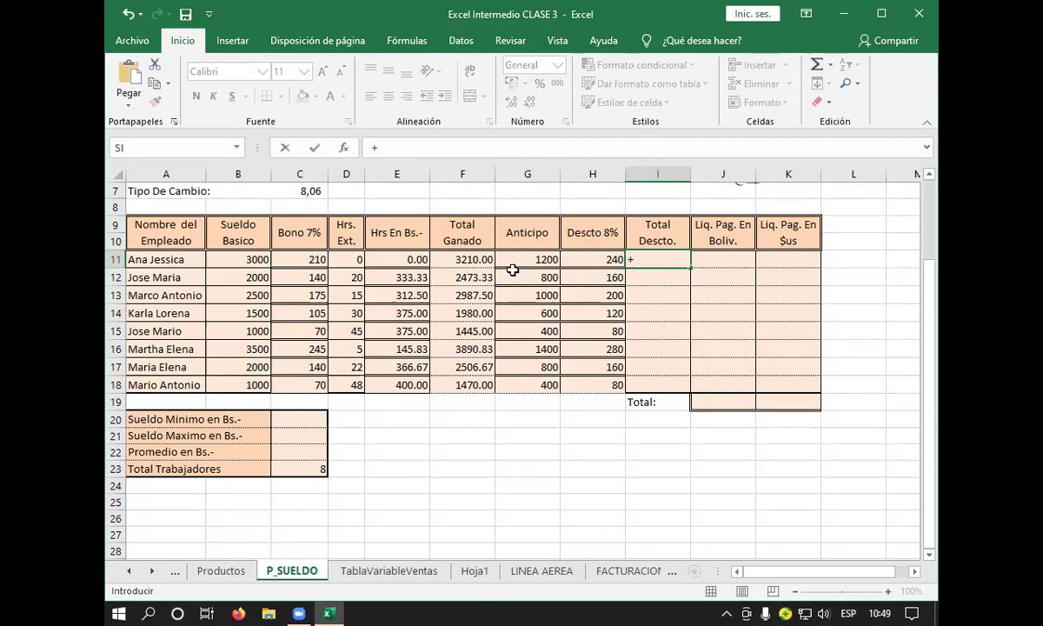
click(547, 260)
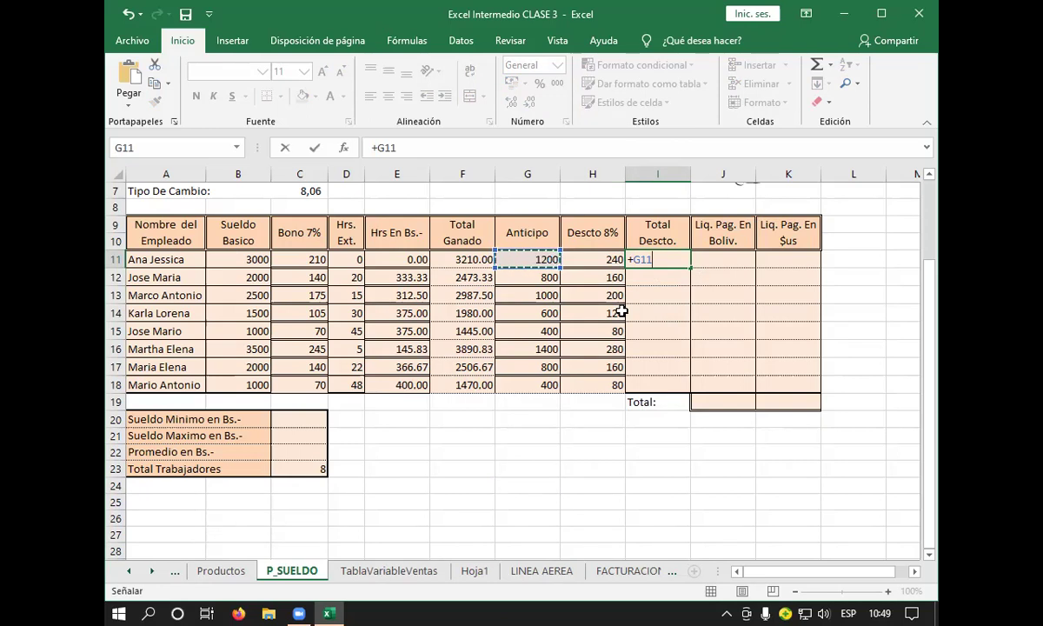
text(+)
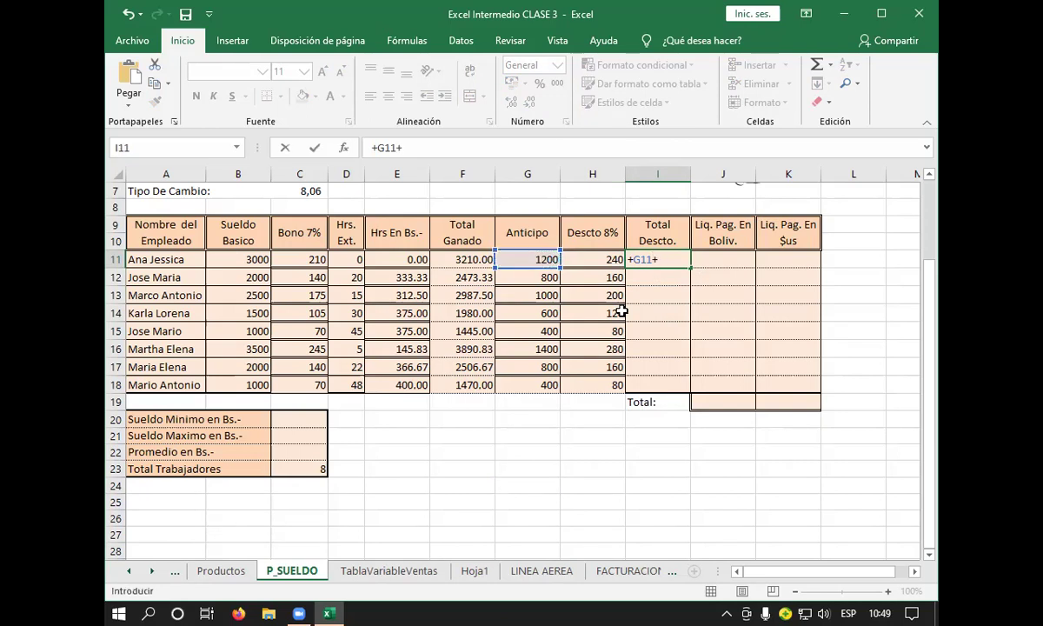
click(595, 259)
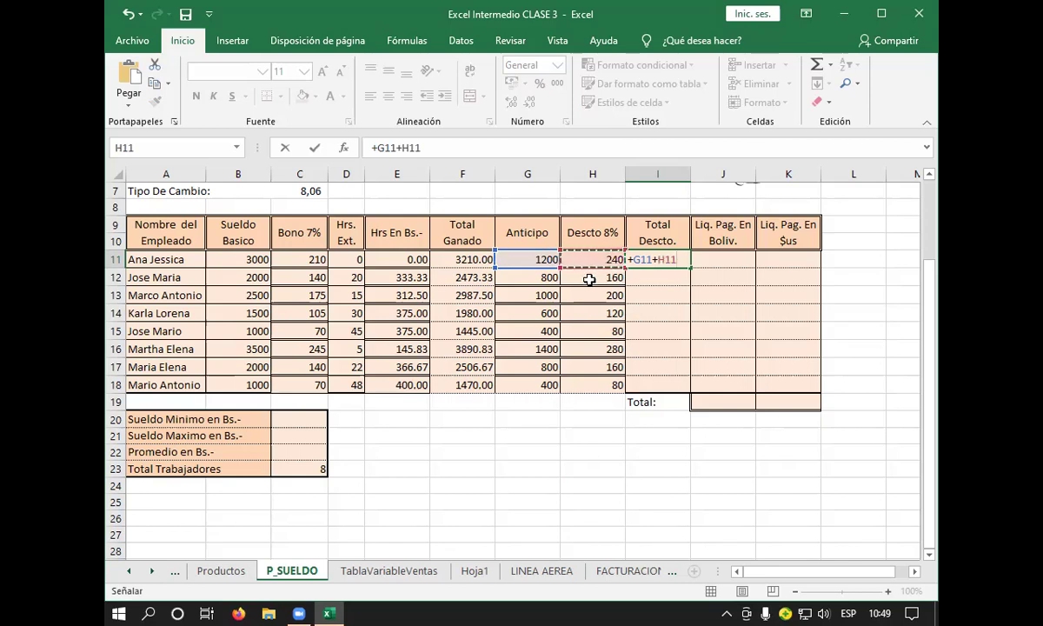
key(Return)
key(Return)
key(Return)
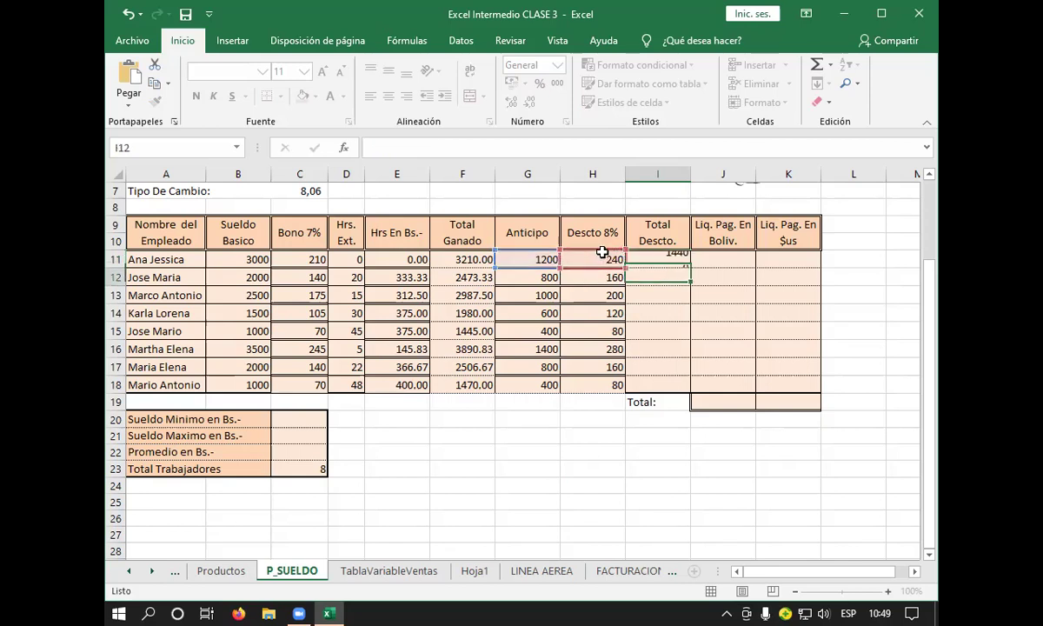
key(Return)
key(Return)
key(Return)
scroll(759, 406, up, 3)
scroll(759, 403, up, 5)
click(664, 359)
drag(691, 369, 687, 484)
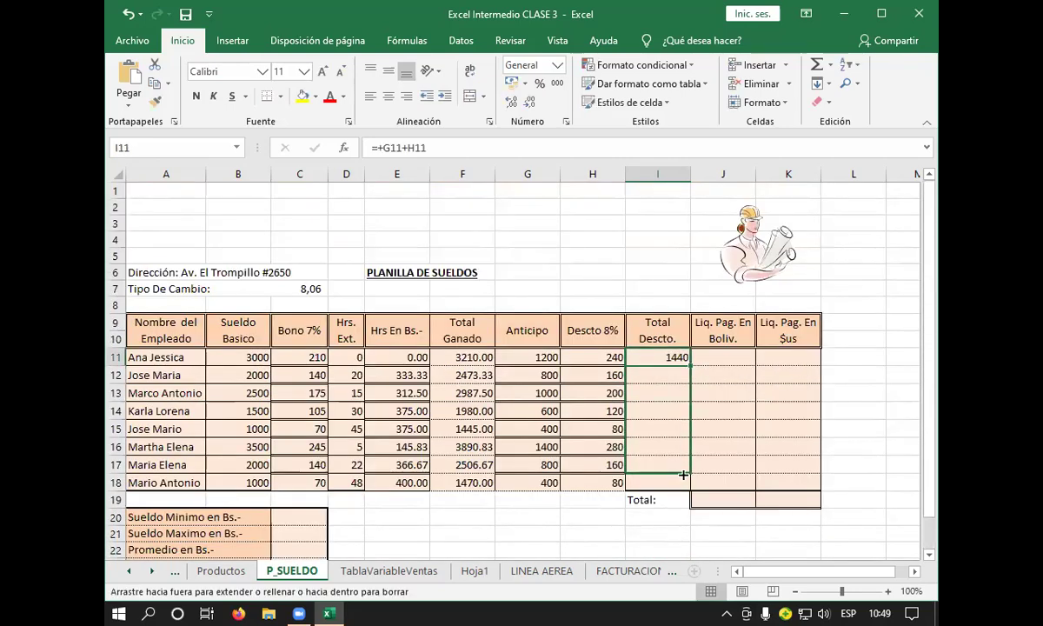
click(663, 540)
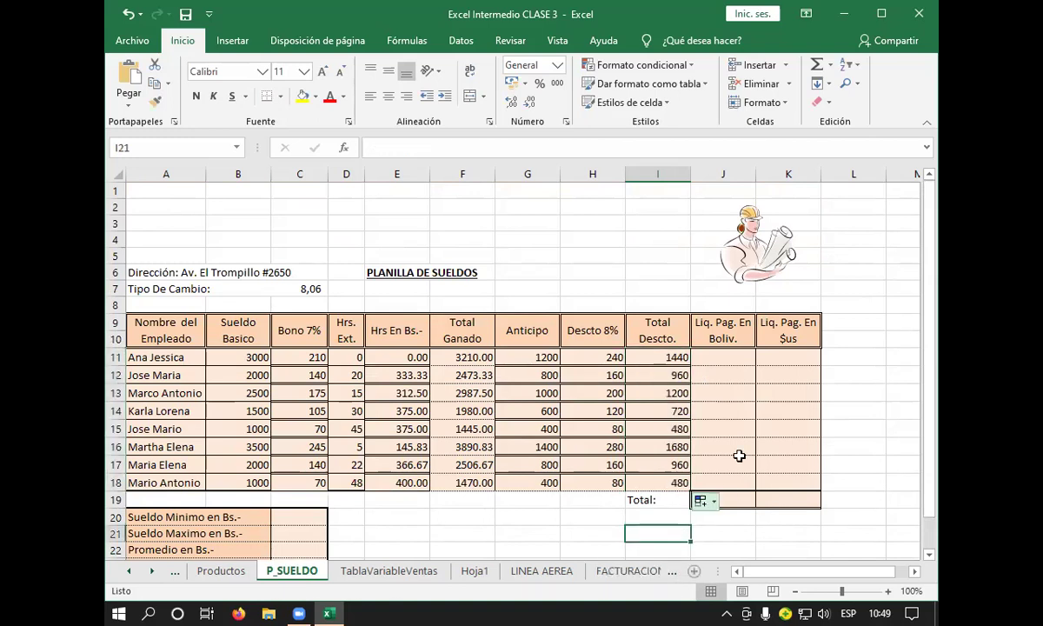
- Enter =+F11-I11 in J11 and fill the Bolivianos payout down to J18
click(727, 356)
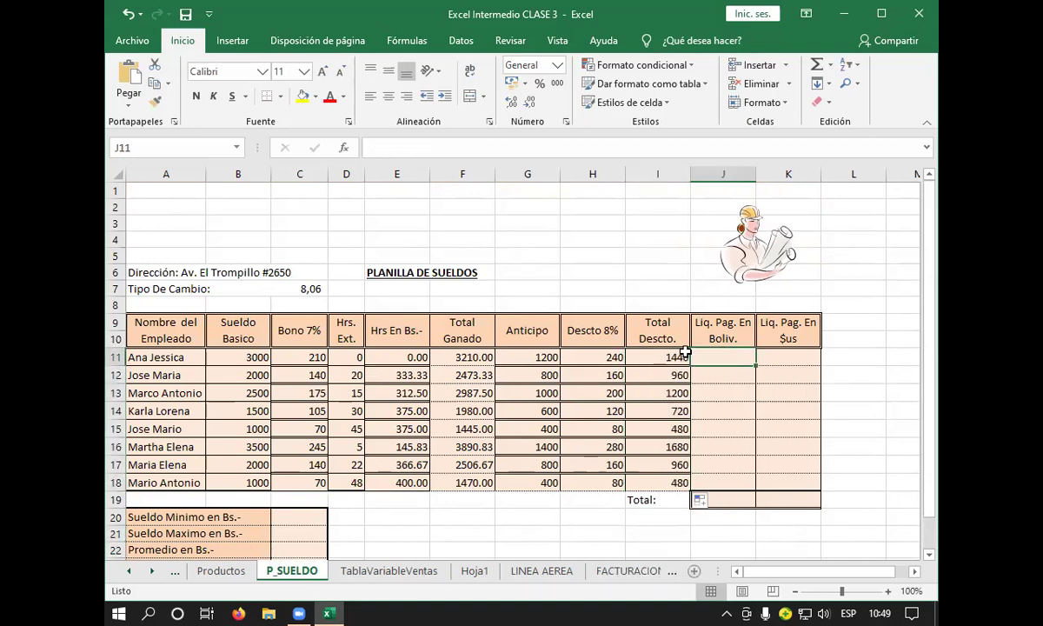
text(+)
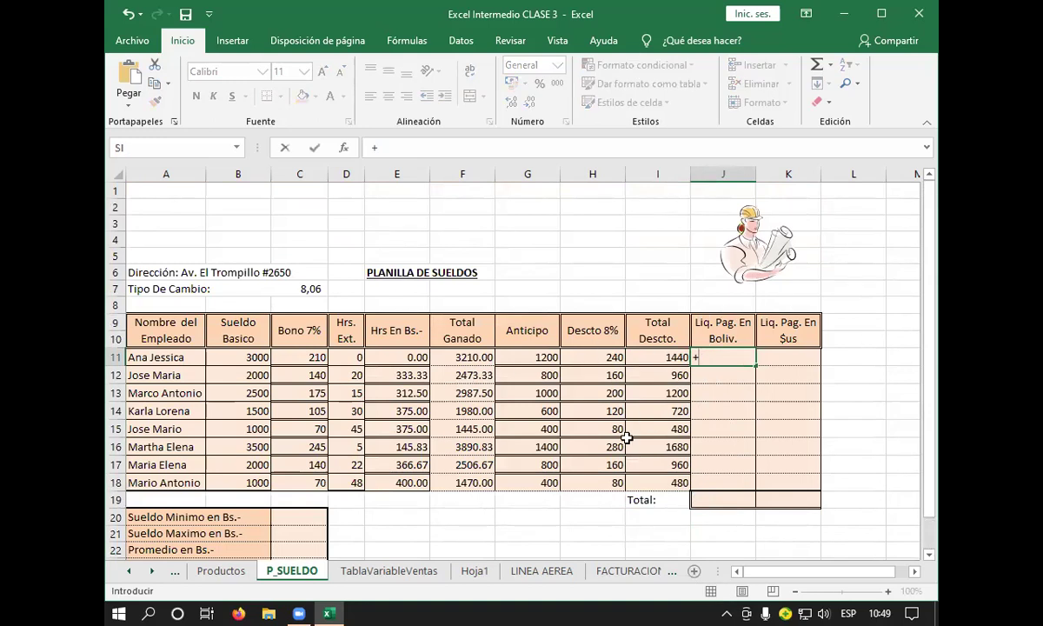
click(469, 357)
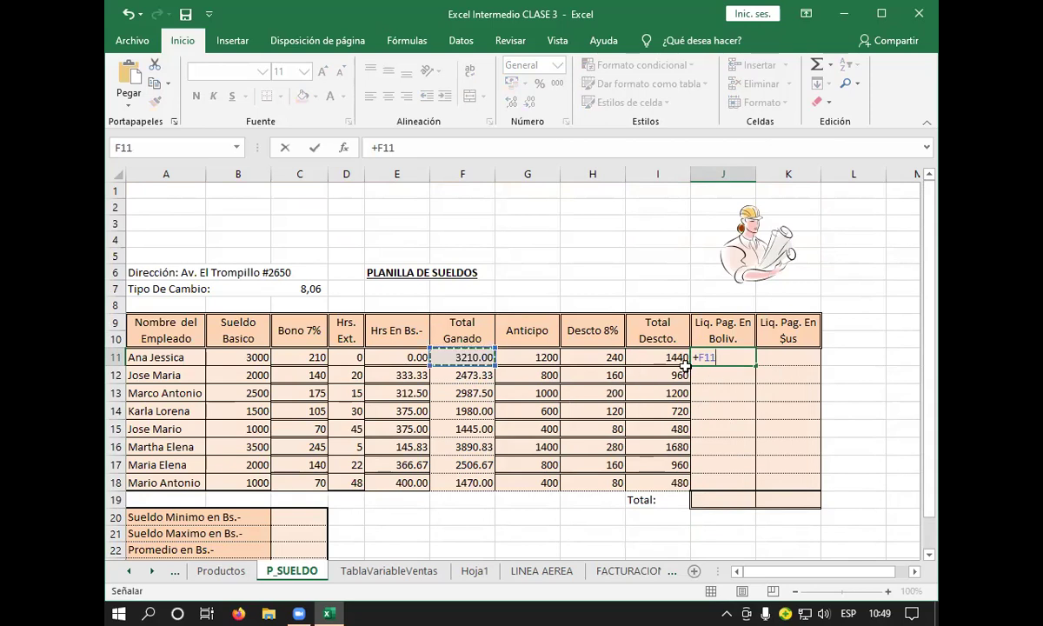
text(-)
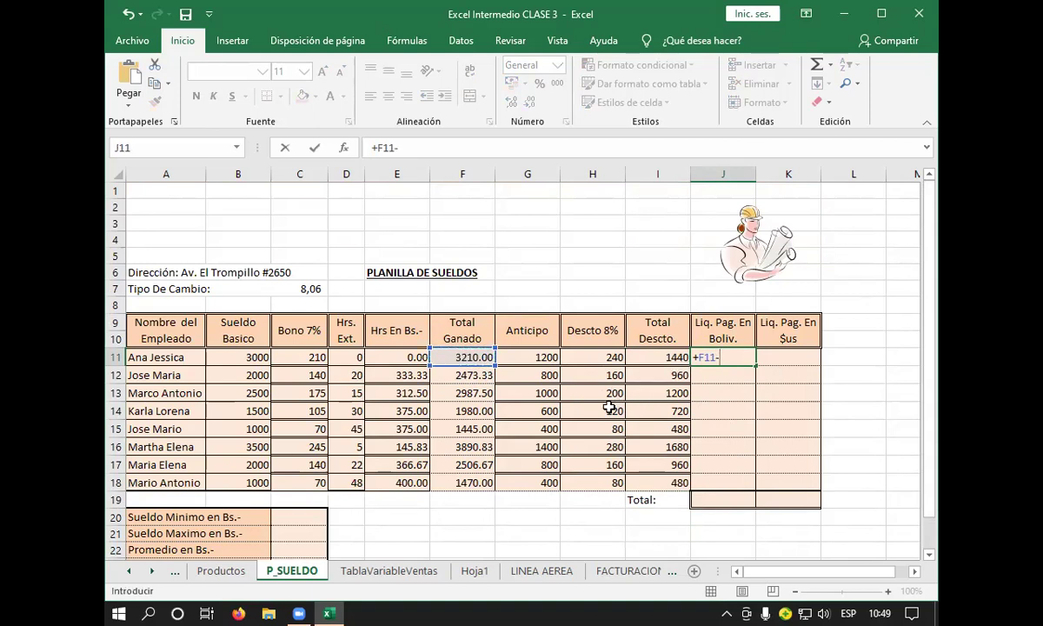
click(660, 356)
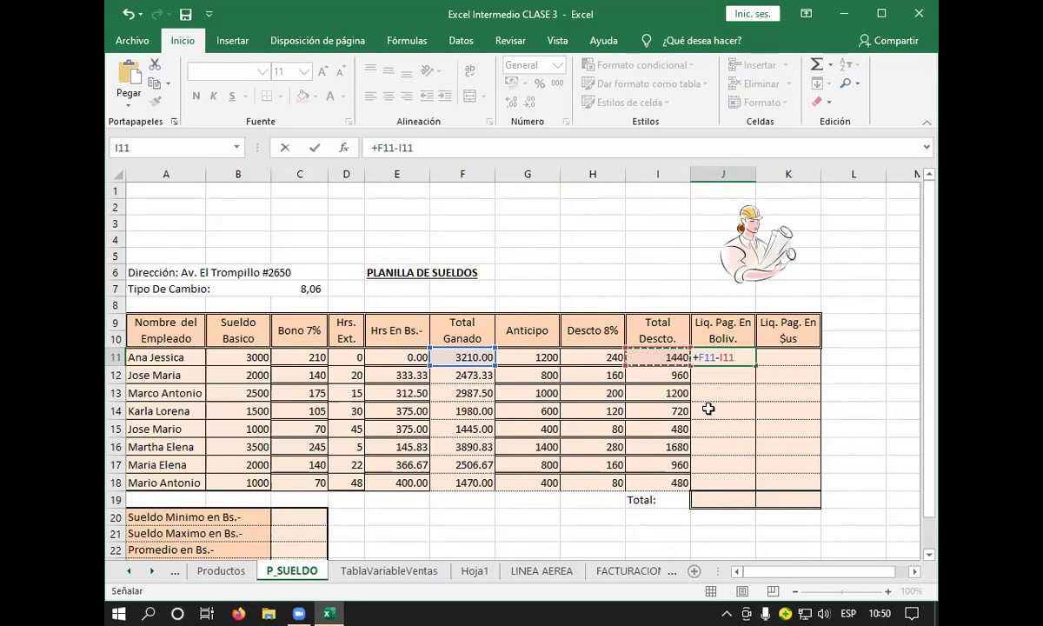
key(Return)
click(708, 359)
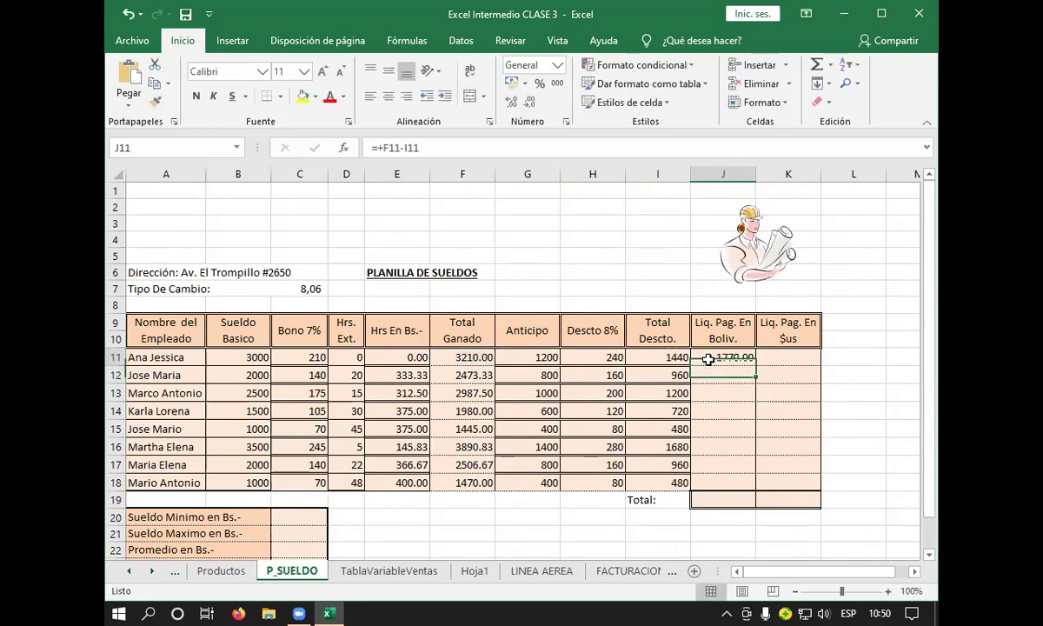
drag(756, 366, 755, 485)
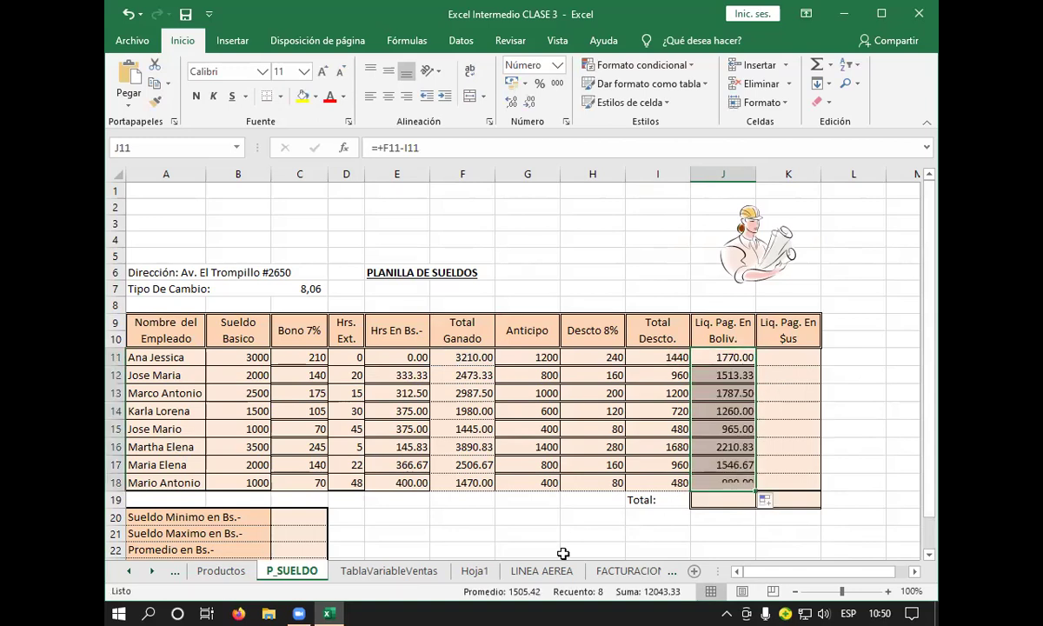
click(565, 549)
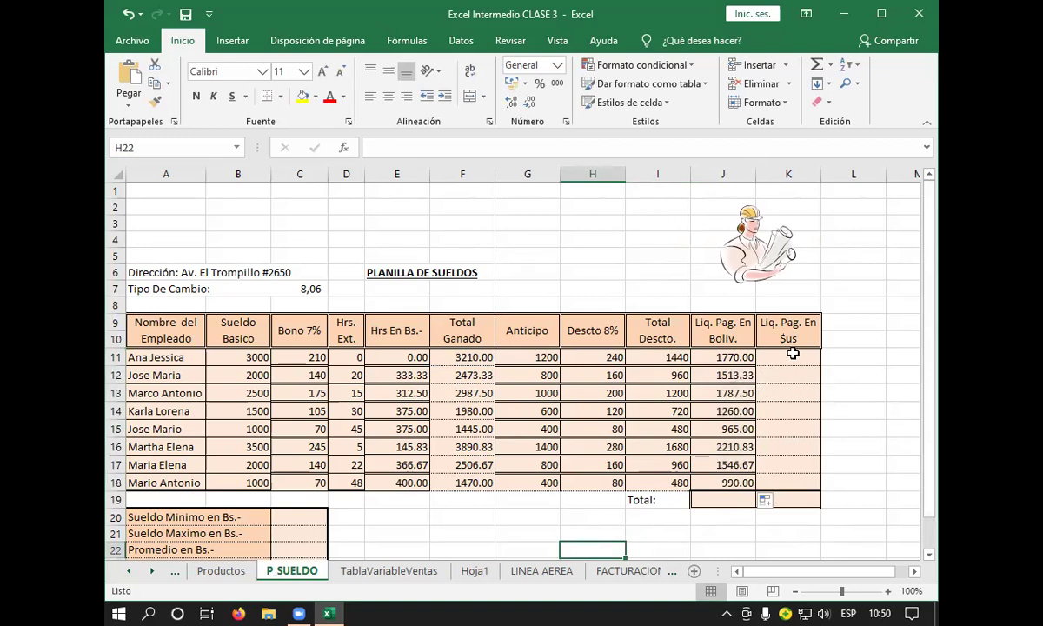
- Enter =+J11/$C$7 in K11 for the dollar payout, which returns #¡DIV/0!
click(795, 356)
text(+)
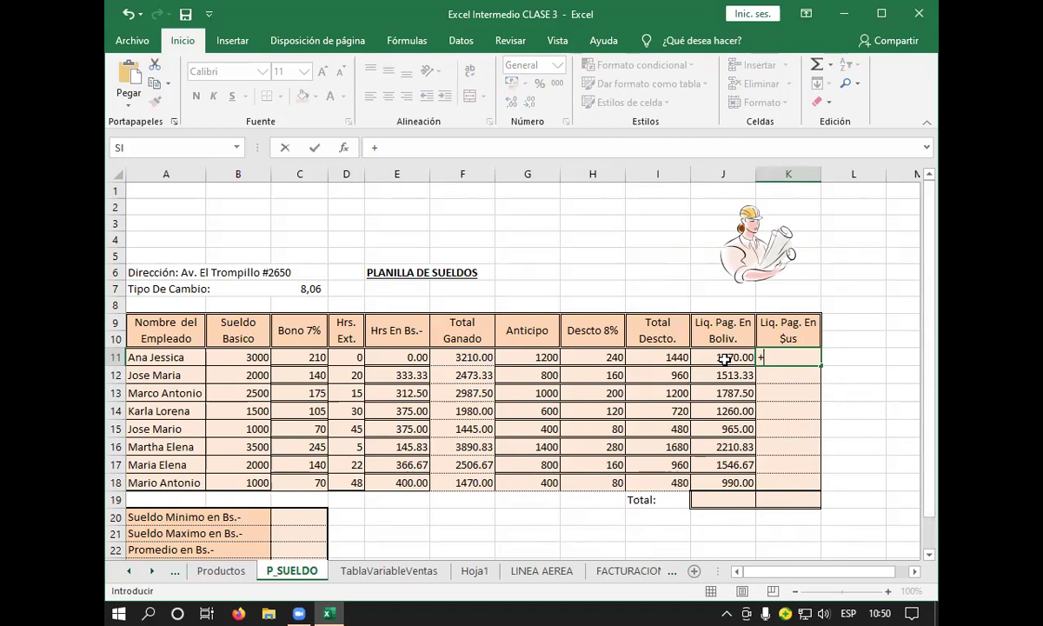
click(720, 356)
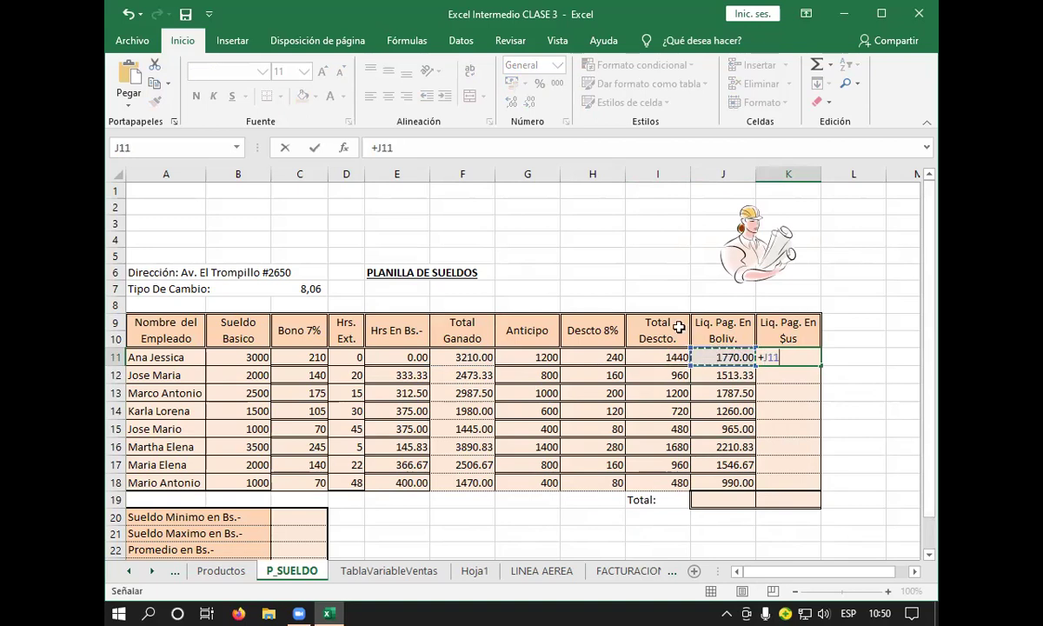
text(/)
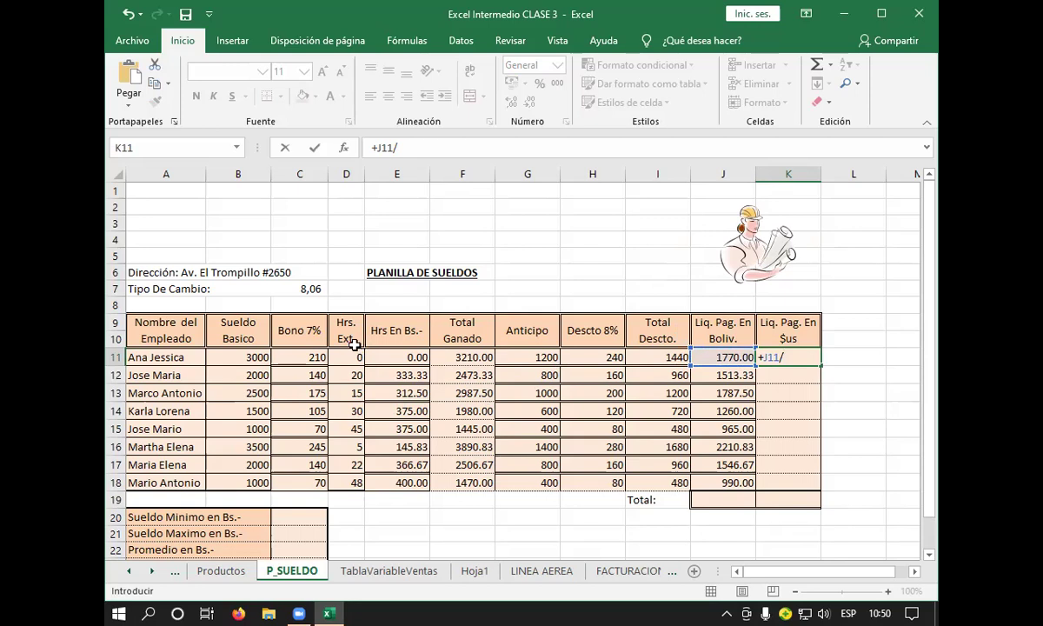
click(306, 293)
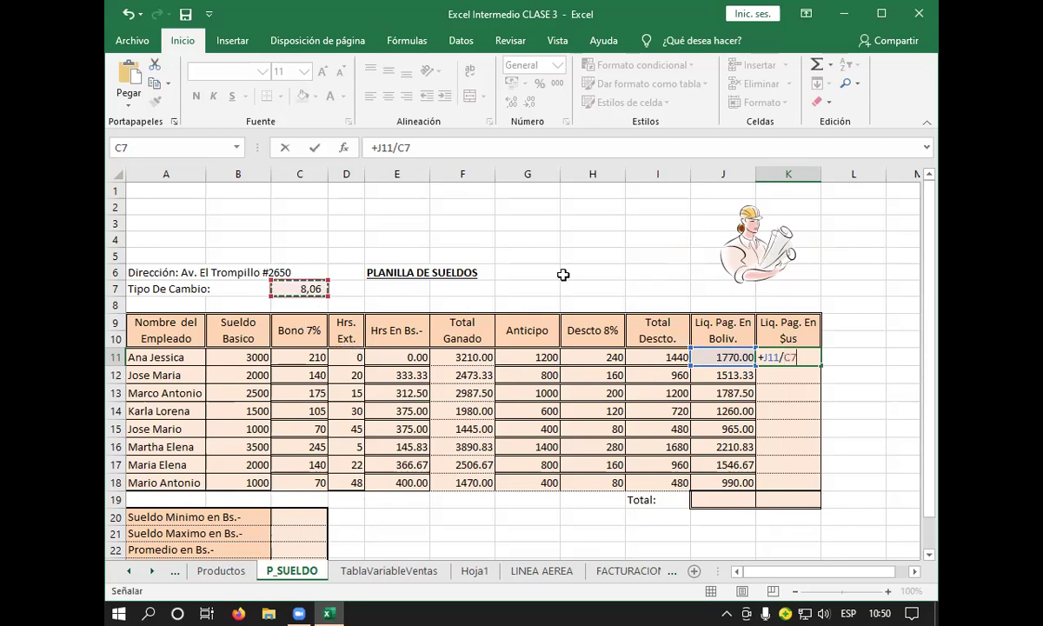
key(F4)
key(Return)
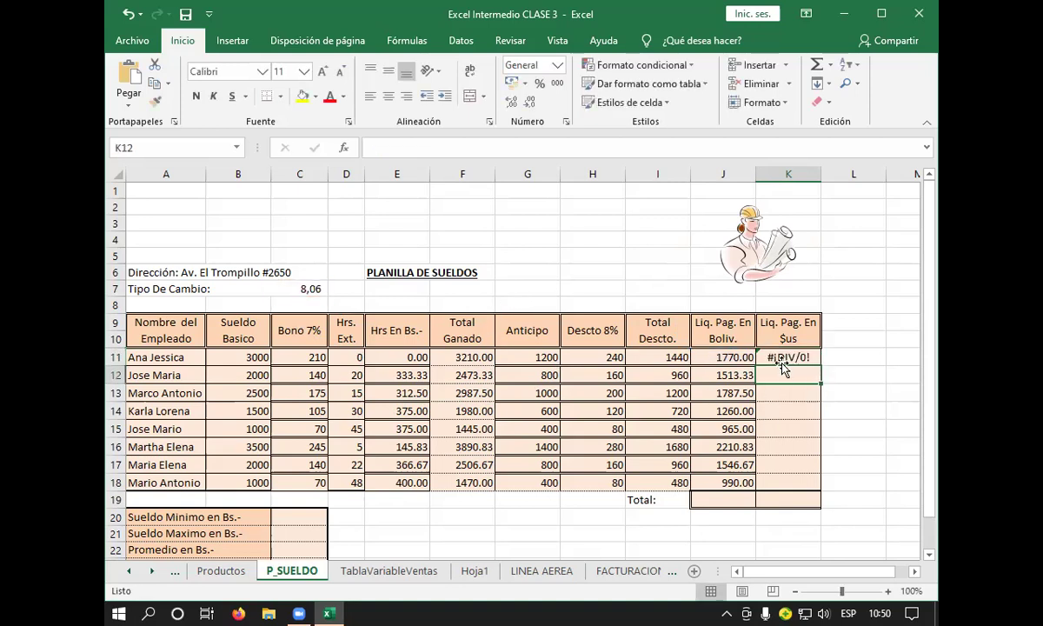
- Discard the erroneous K11 formula and begin retyping it as +J11/
click(783, 358)
key(F2)
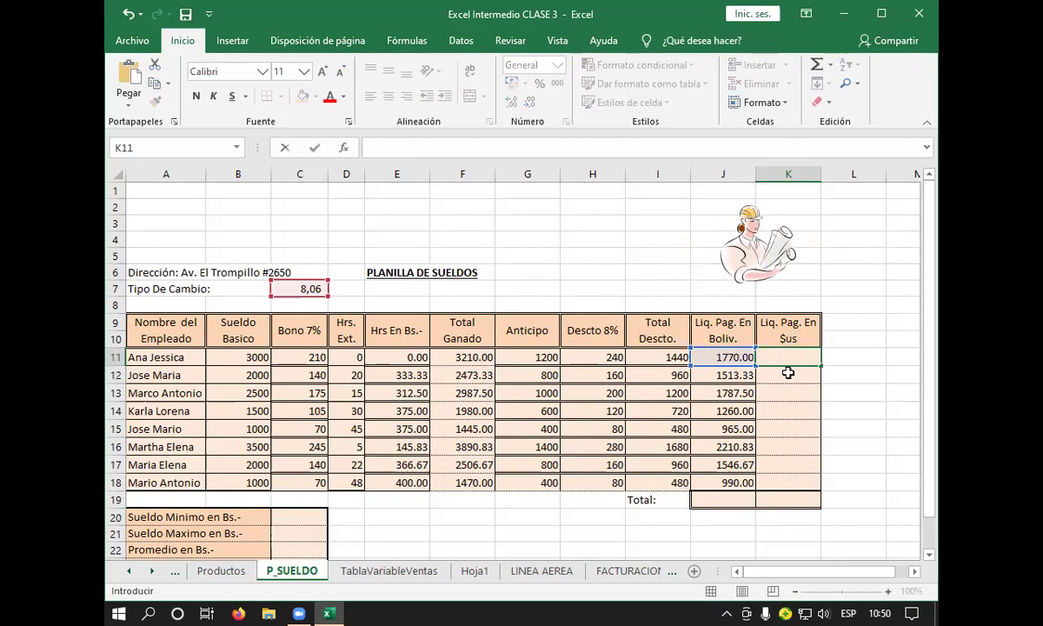
key(Escape)
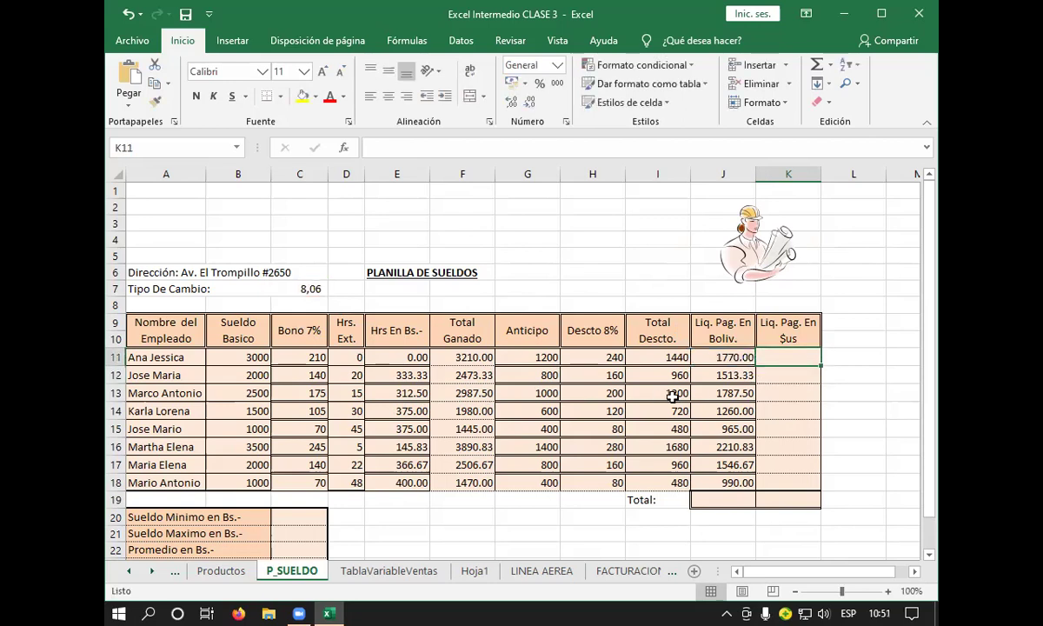
text(+)
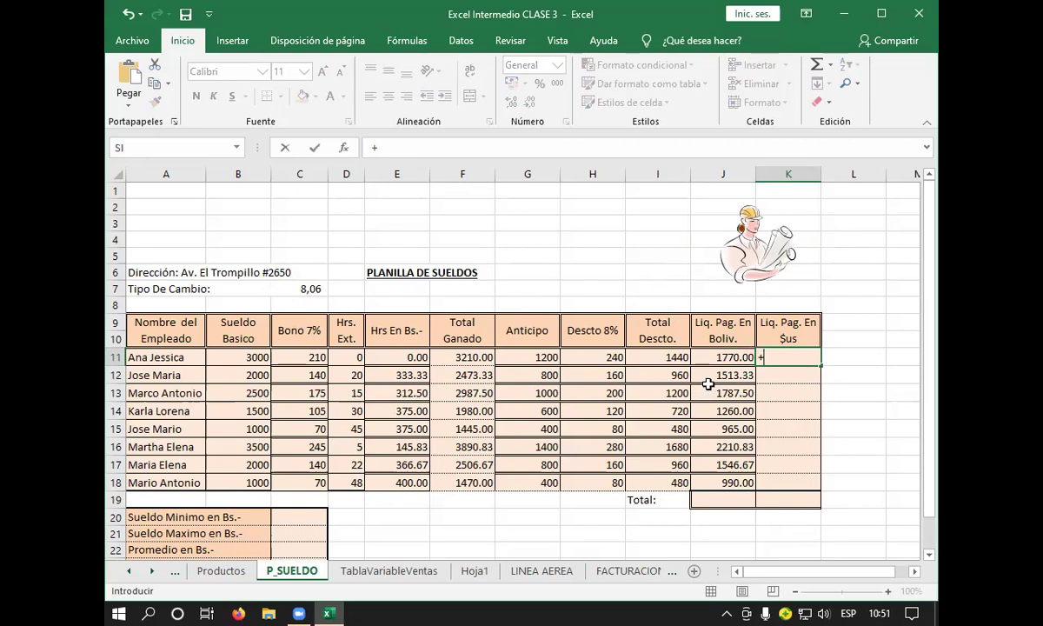
click(712, 360)
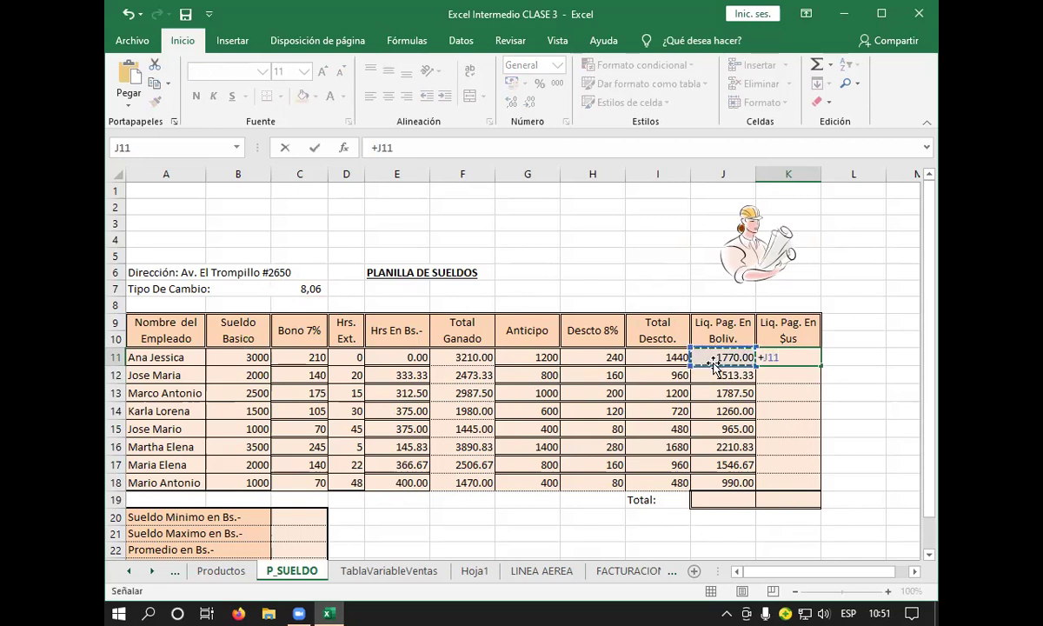
text(/)
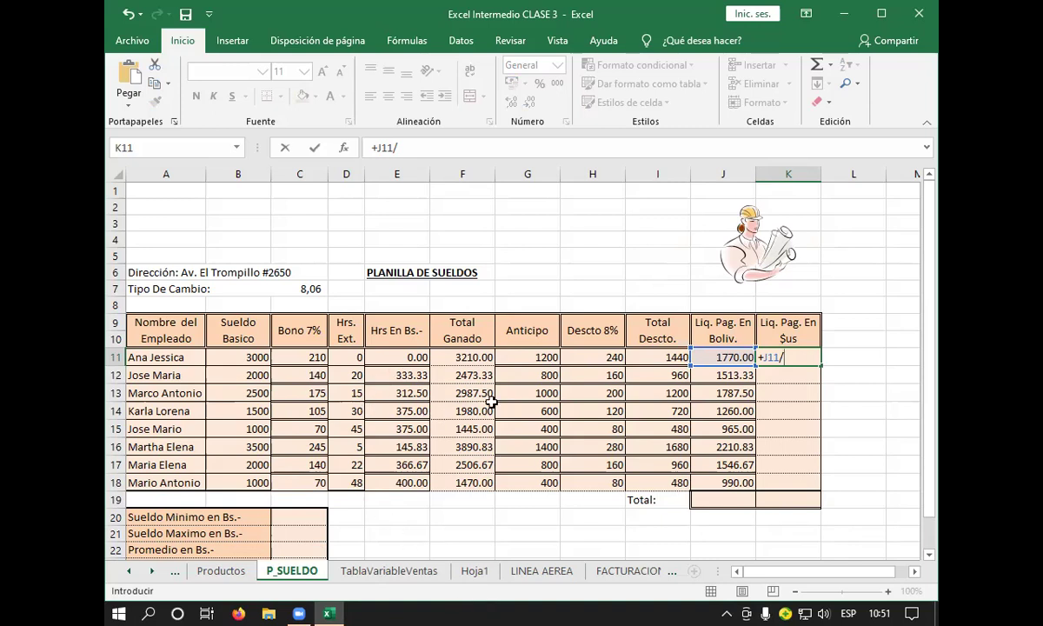
click(301, 296)
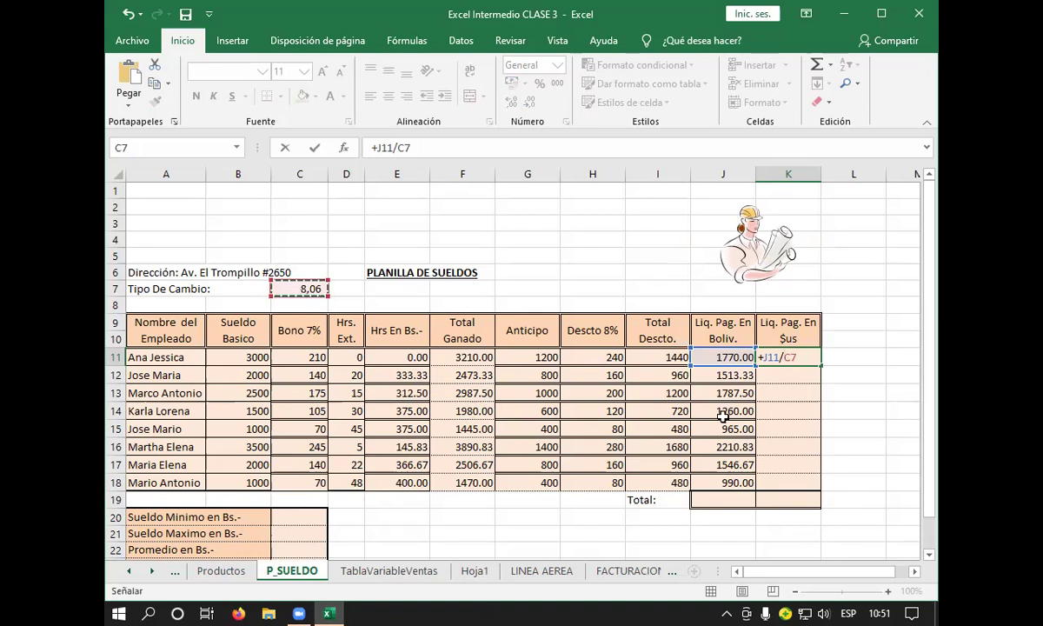
key(F4)
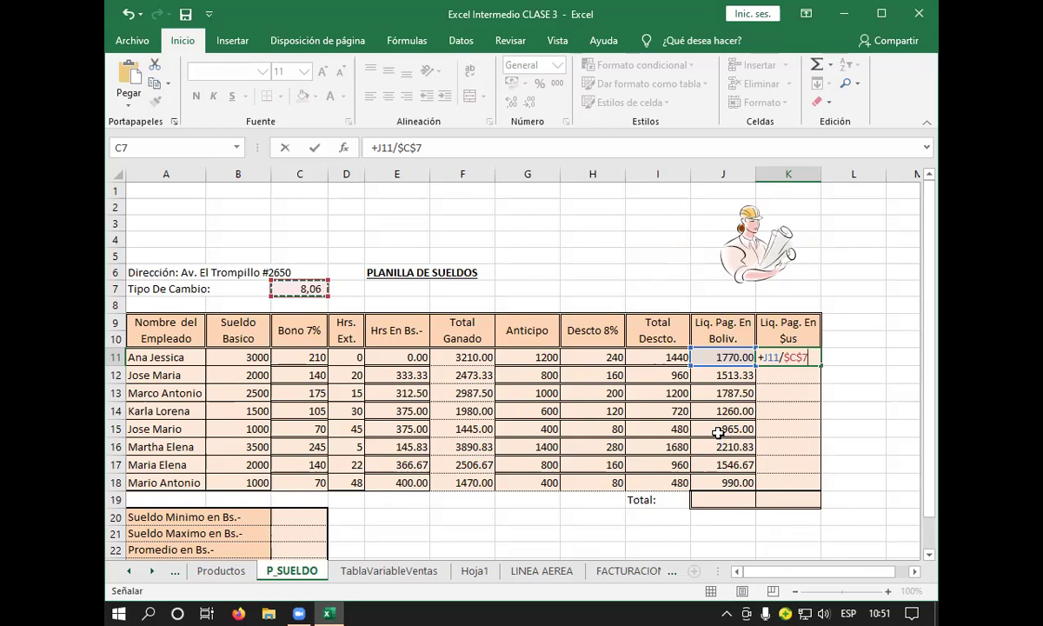
key(Return)
click(788, 358)
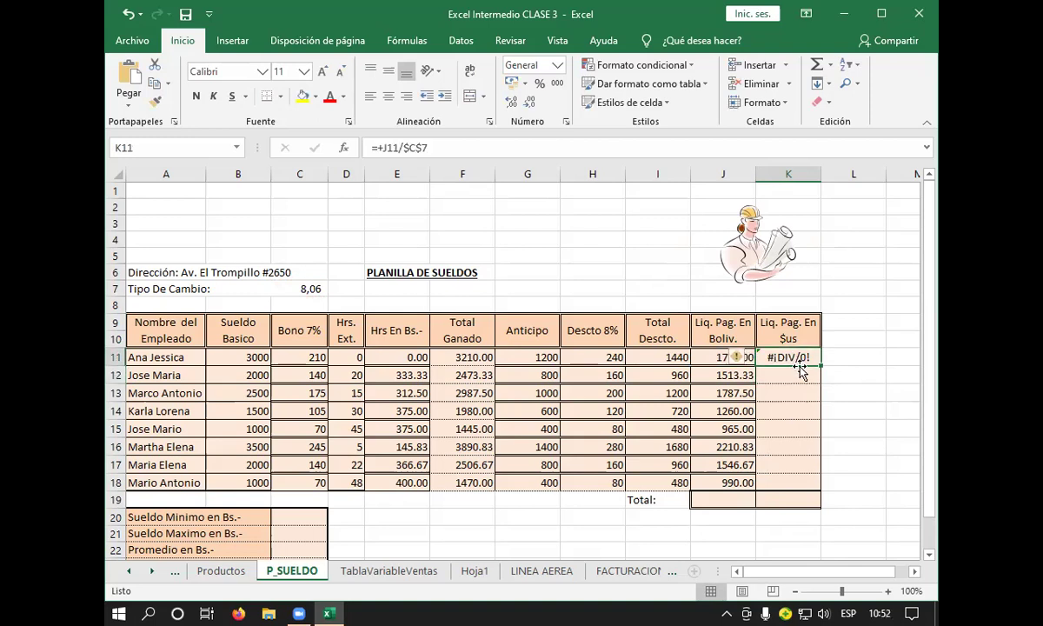
double_click(781, 359)
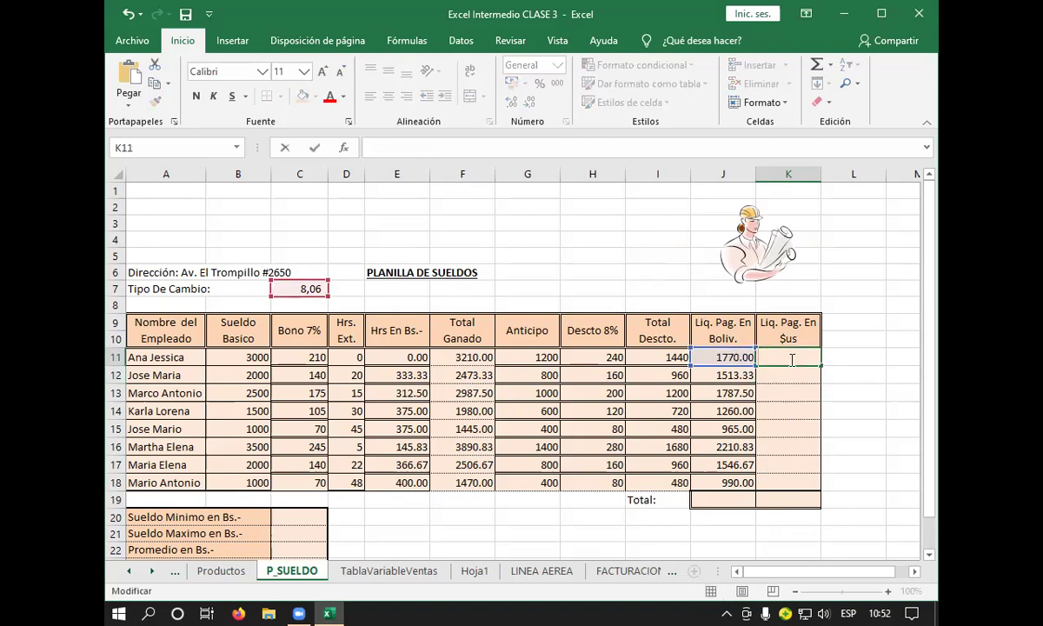
text(+)
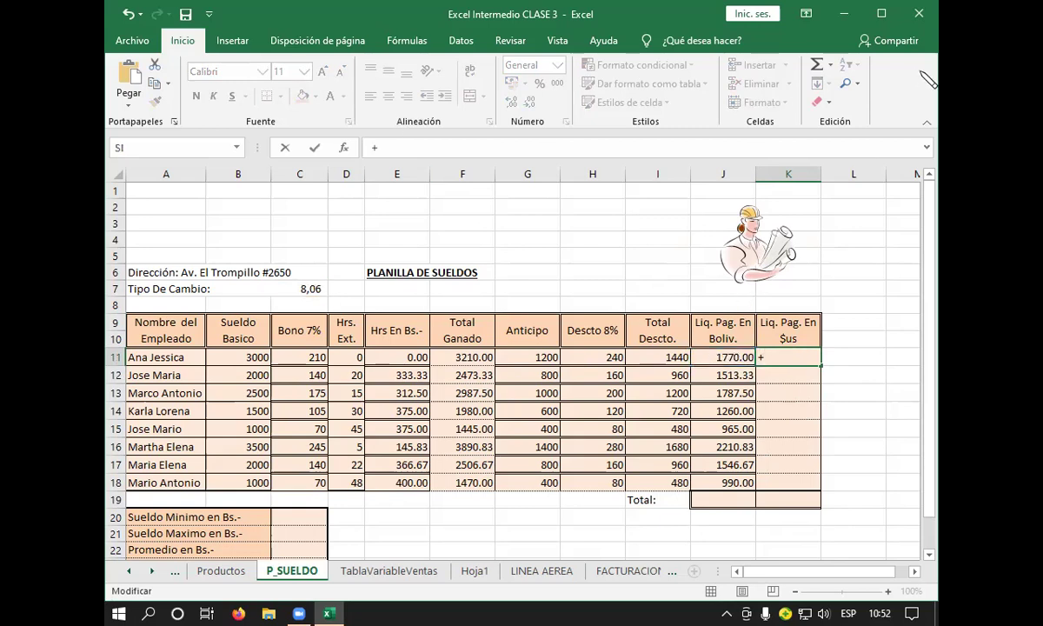
click(740, 358)
text(/)
click(300, 293)
key(F4)
key(Return)
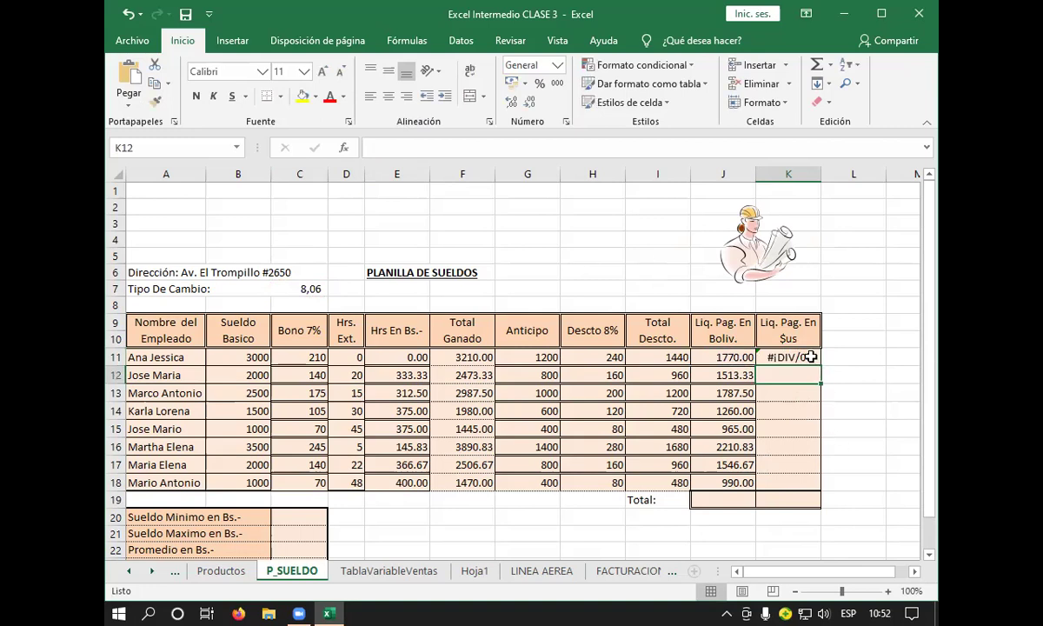
double_click(785, 357)
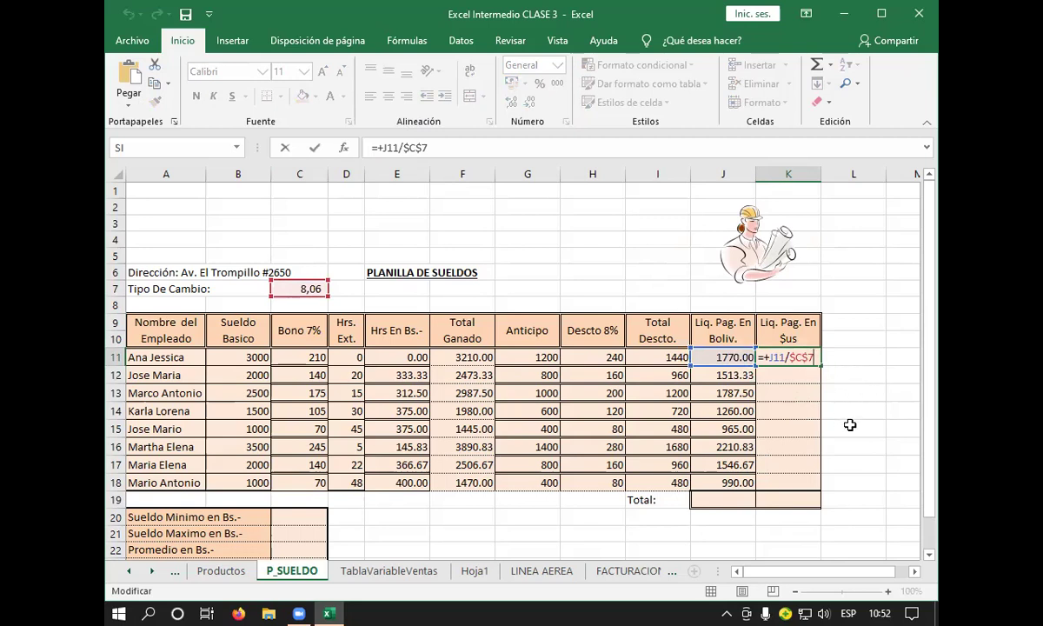
click(855, 426)
click(807, 358)
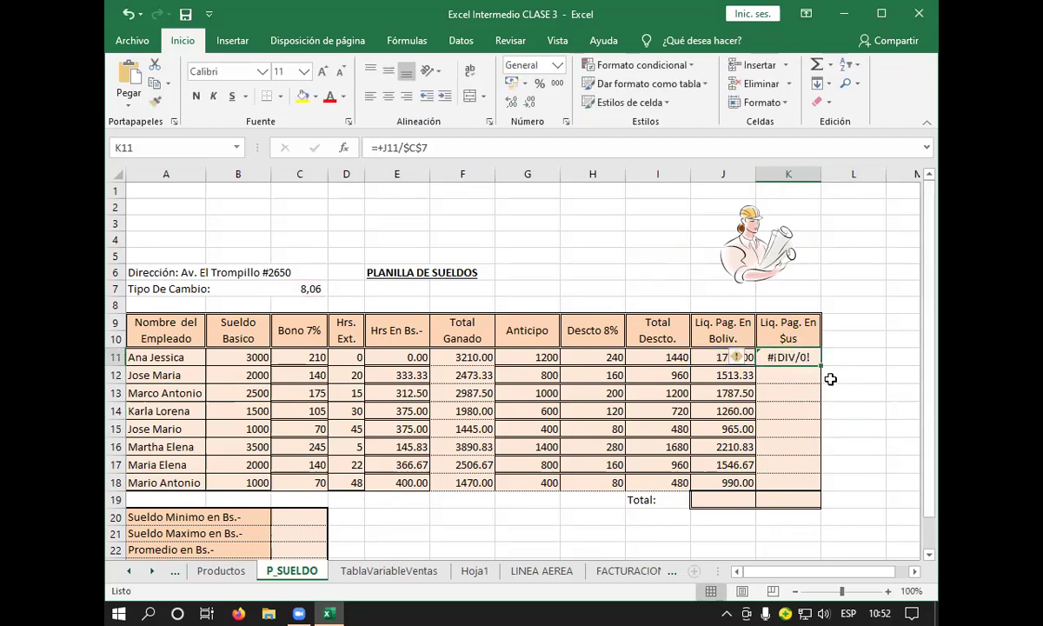
double_click(786, 357)
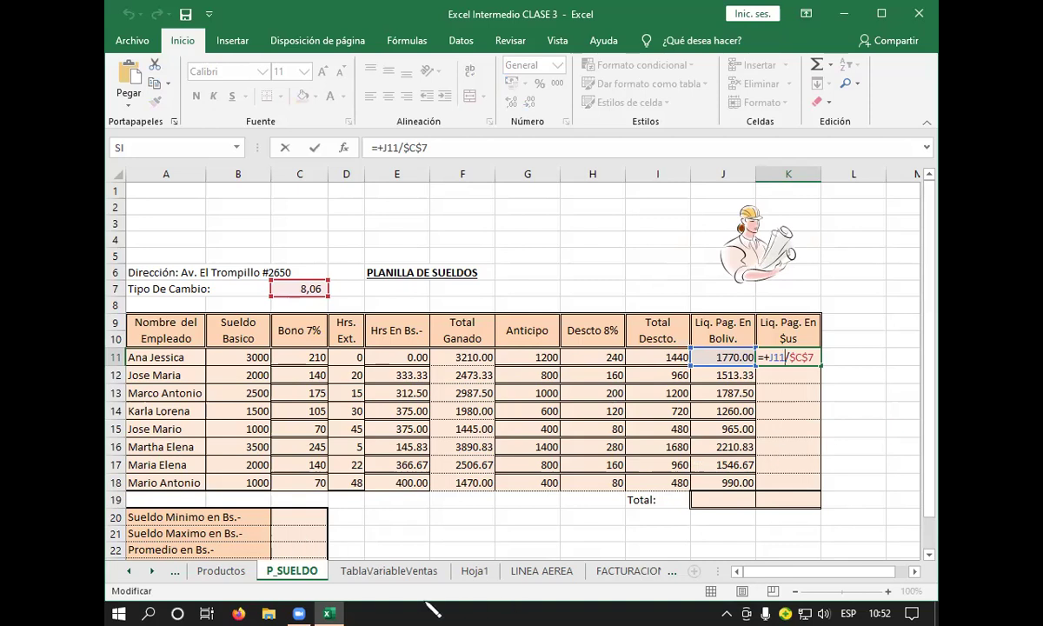
key(Return)
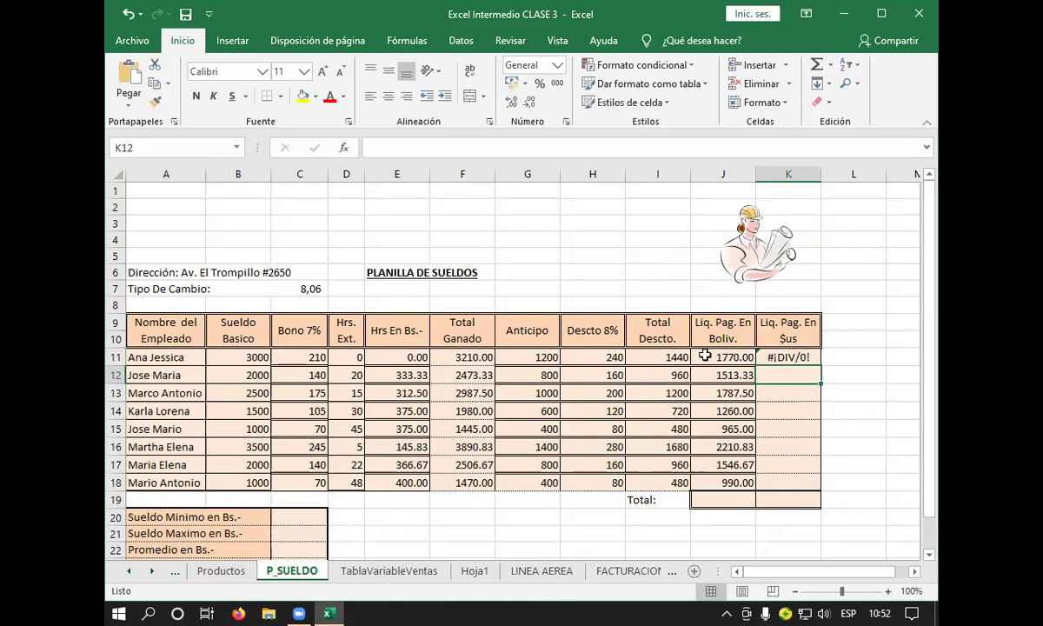
double_click(768, 355)
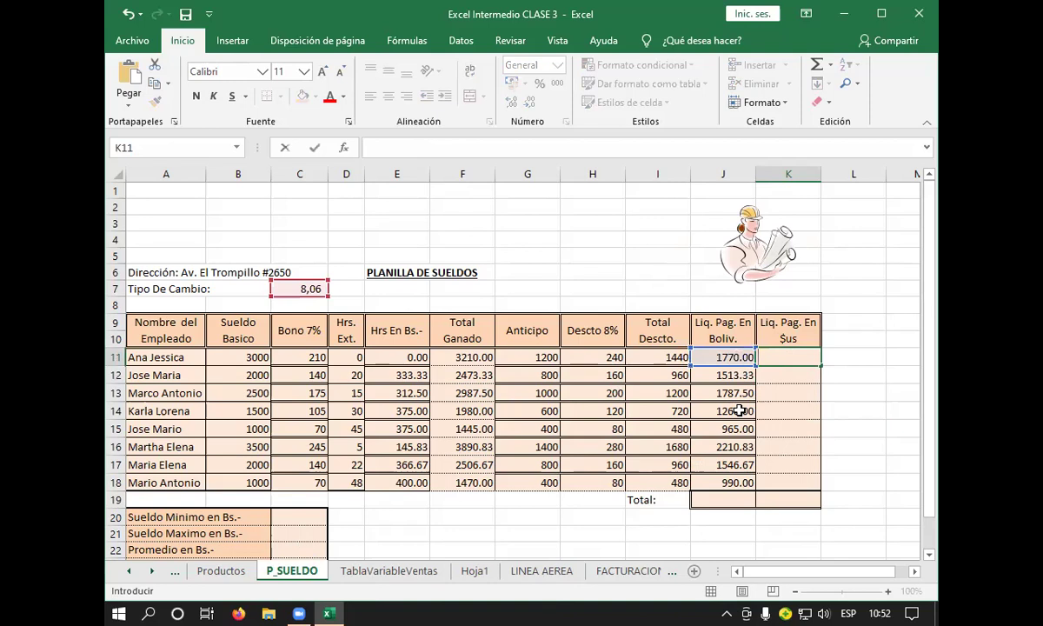
key(Return)
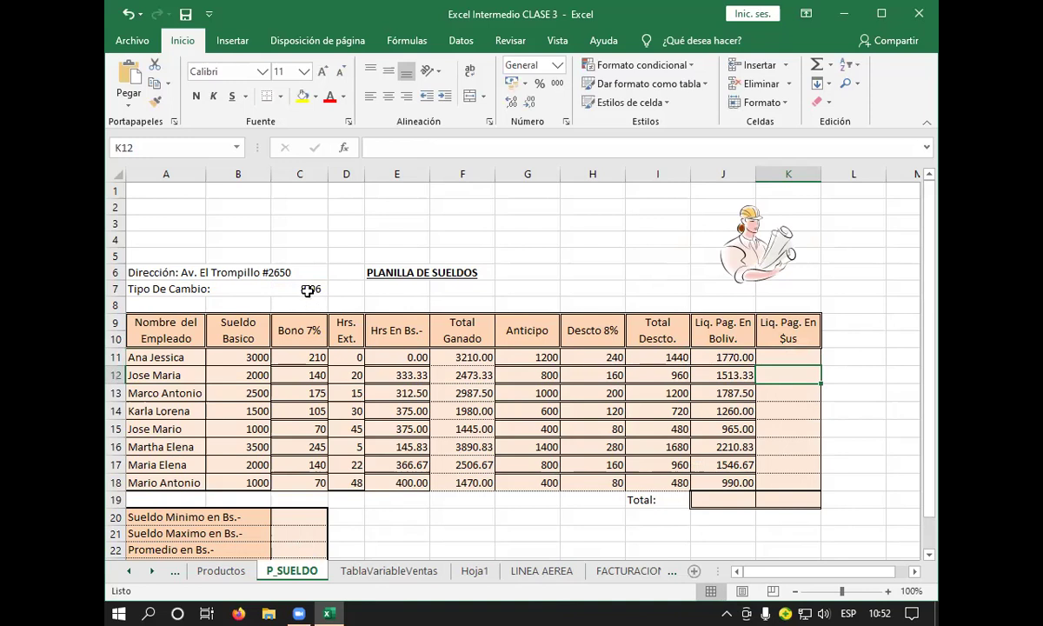
- Re-enter the exchange rate in C7 as the number 6.85, with a decimal point instead of a comma
click(308, 291)
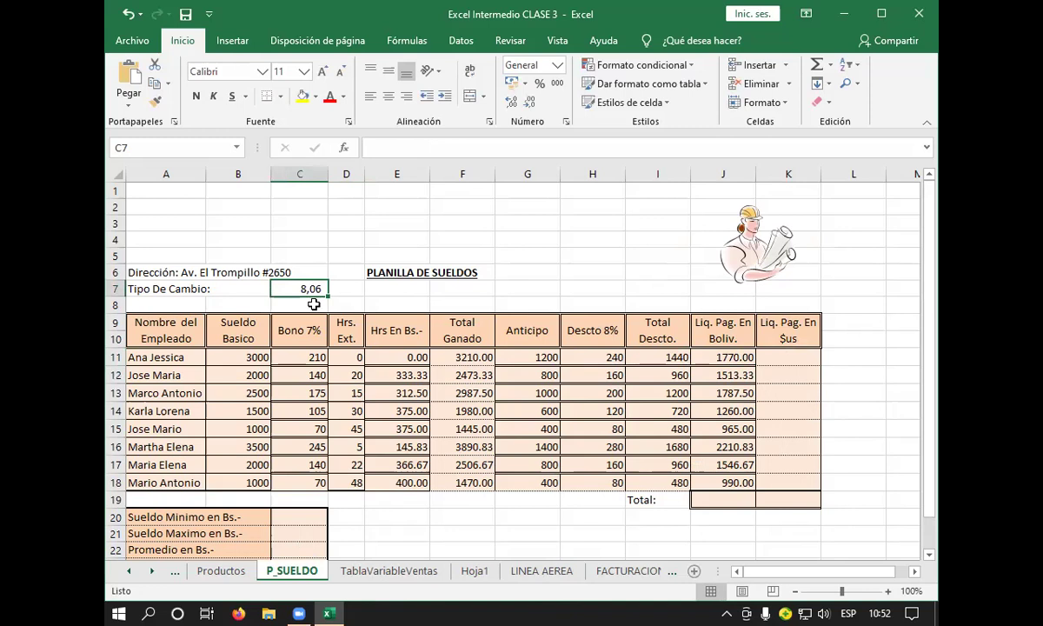
text(6,85)
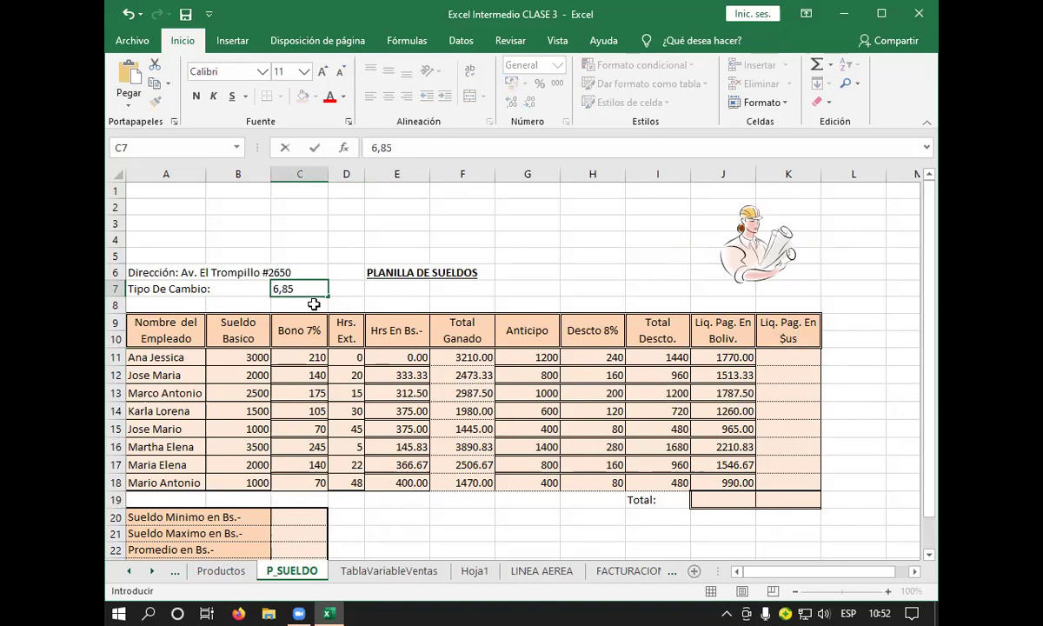
key(Return)
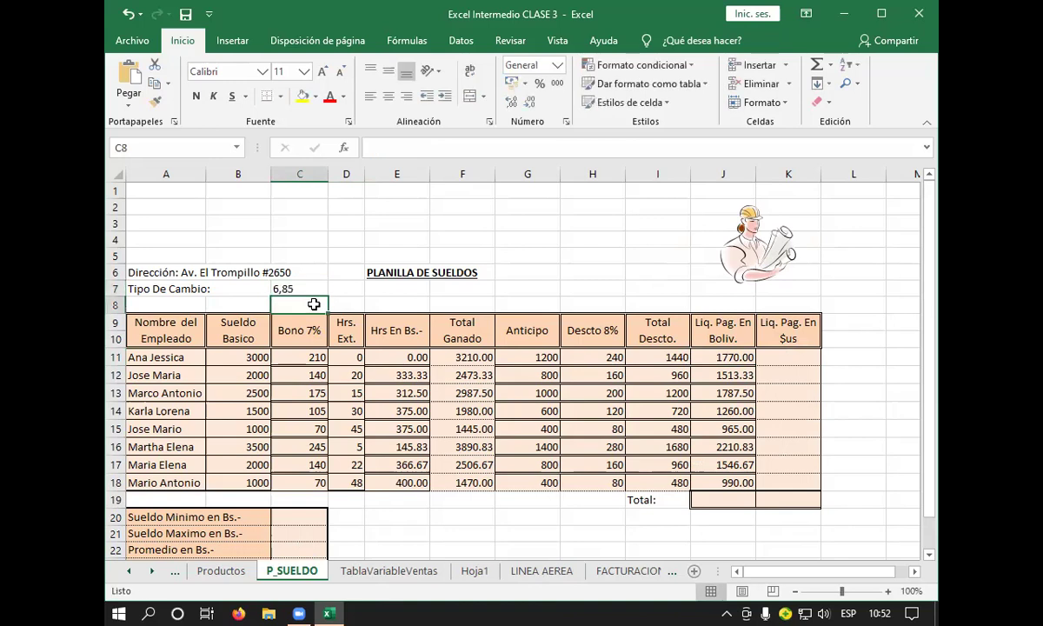
click(281, 290)
key(BackSpace)
text(6.885)
key(BackSpace)
key(BackSpace)
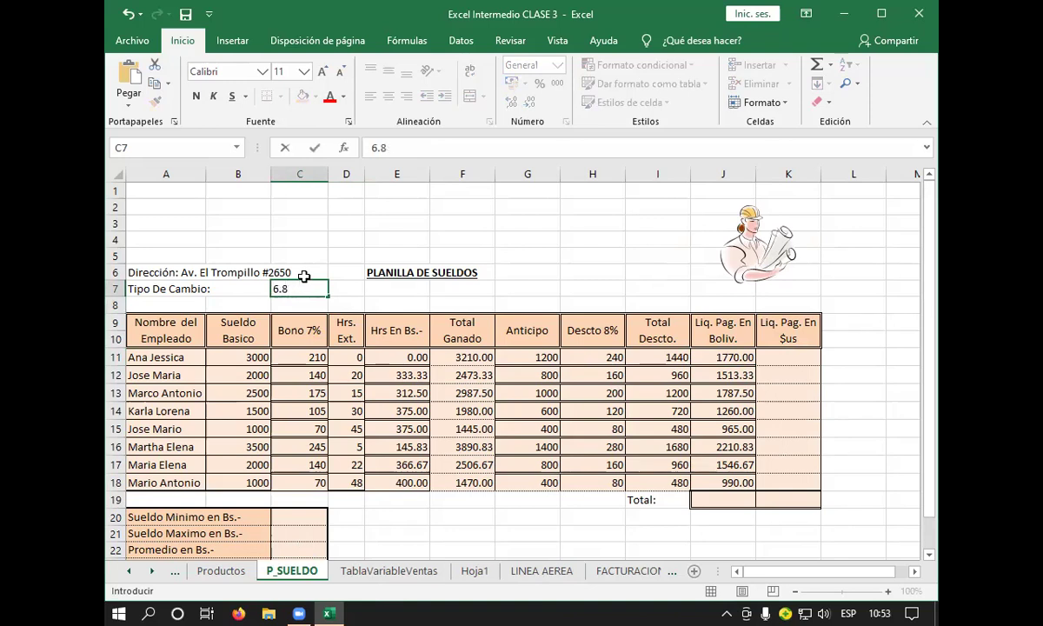
text(5)
key(Return)
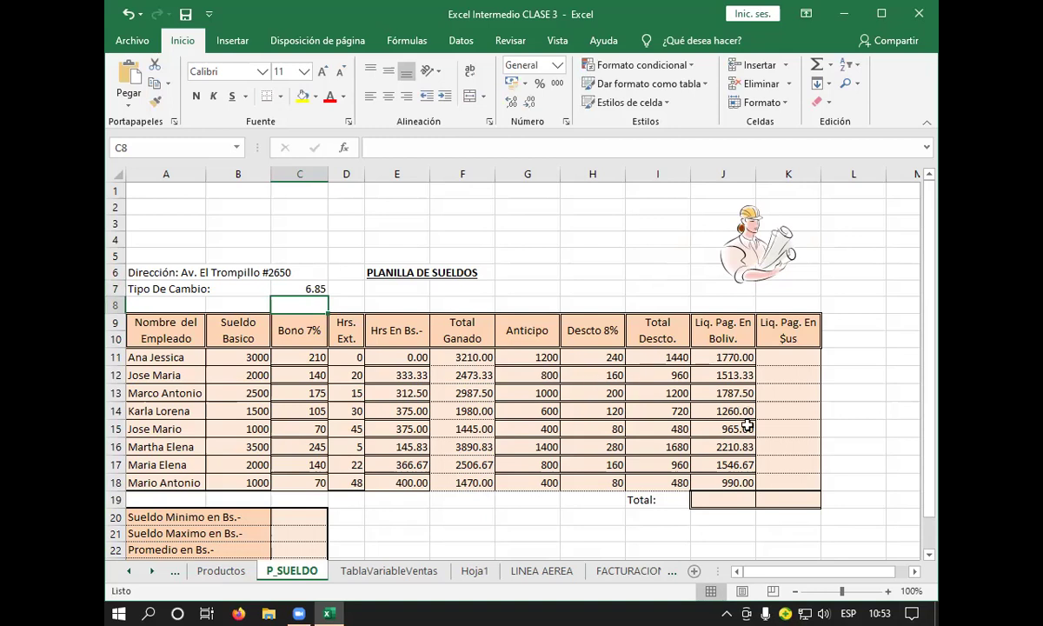
click(869, 396)
click(786, 358)
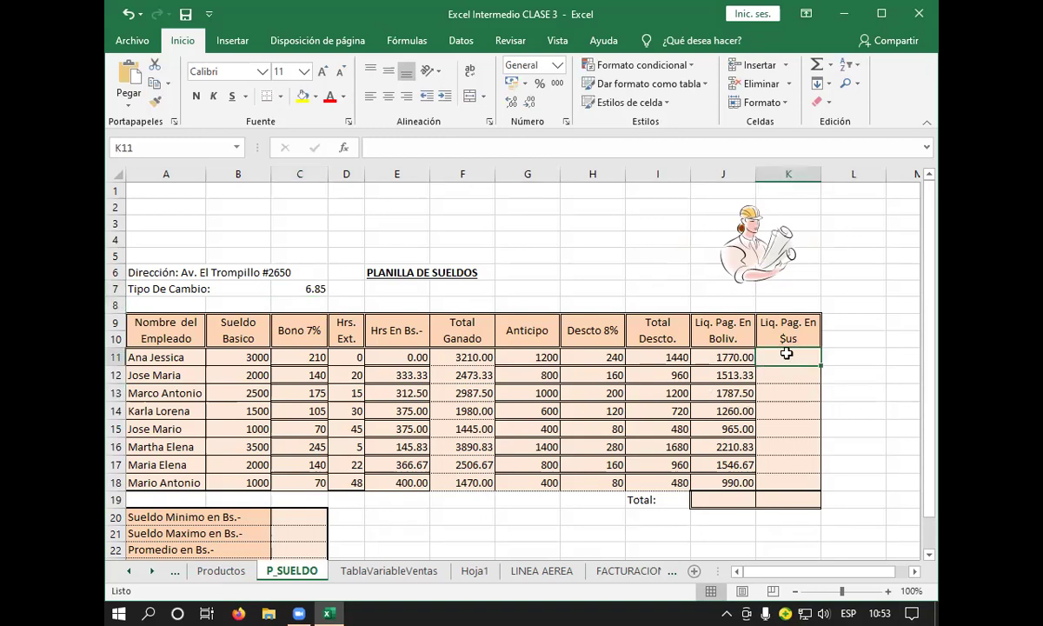
- Enter the formula +J11/$C$7 in K11, converting the first payment to 258.394161 dollars
text(+)
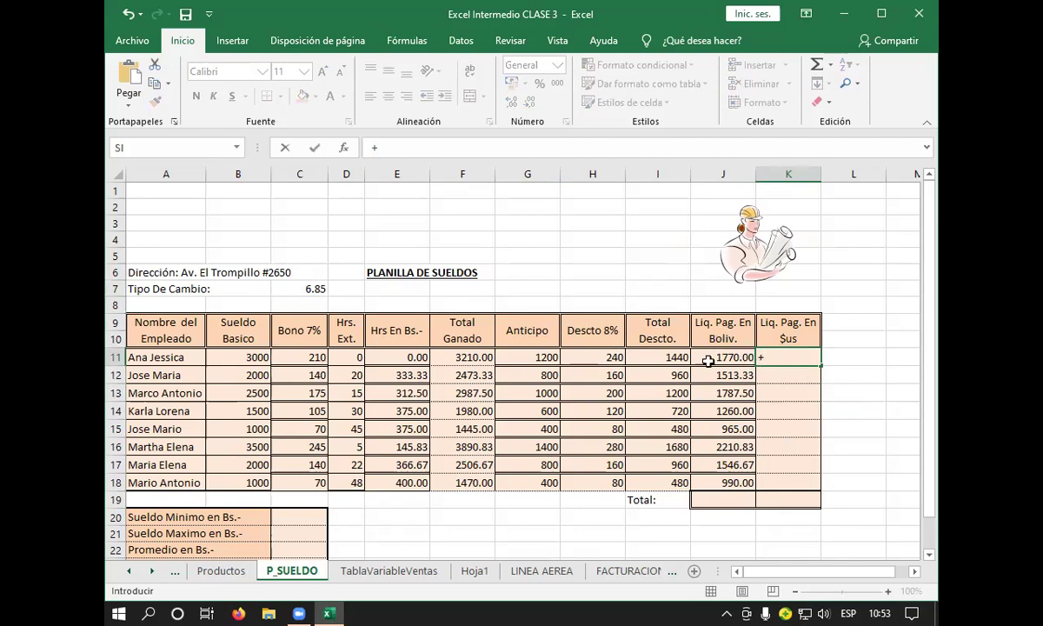
click(723, 357)
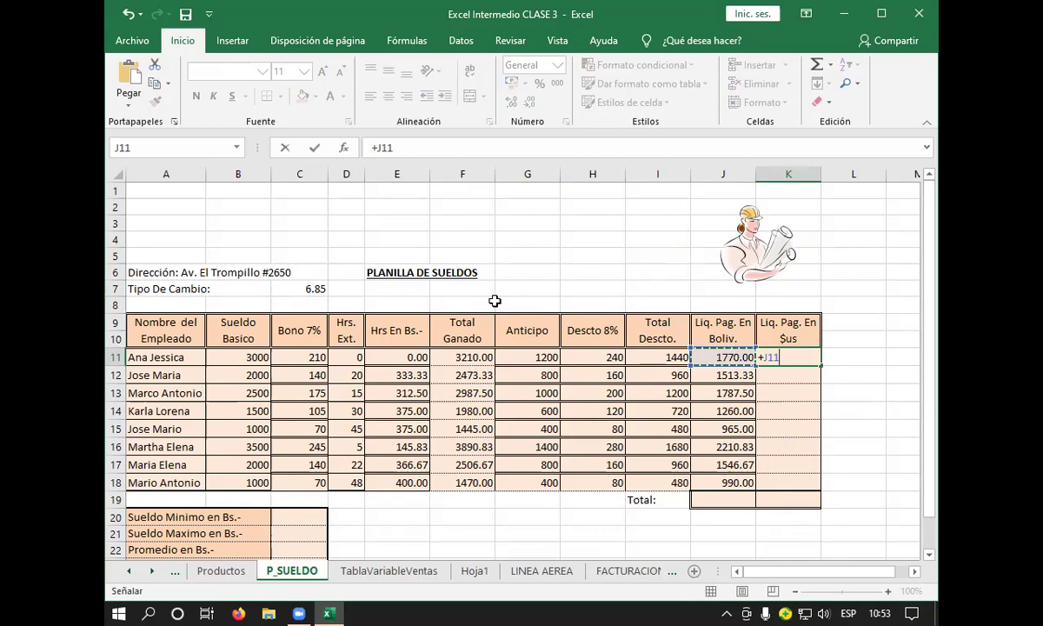
text(/)
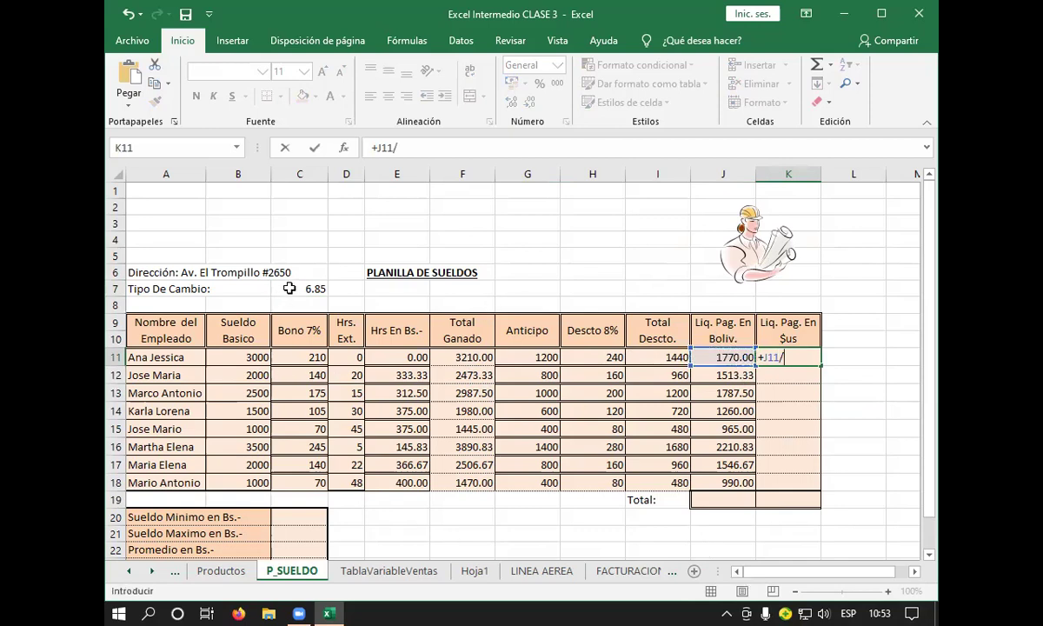
click(291, 288)
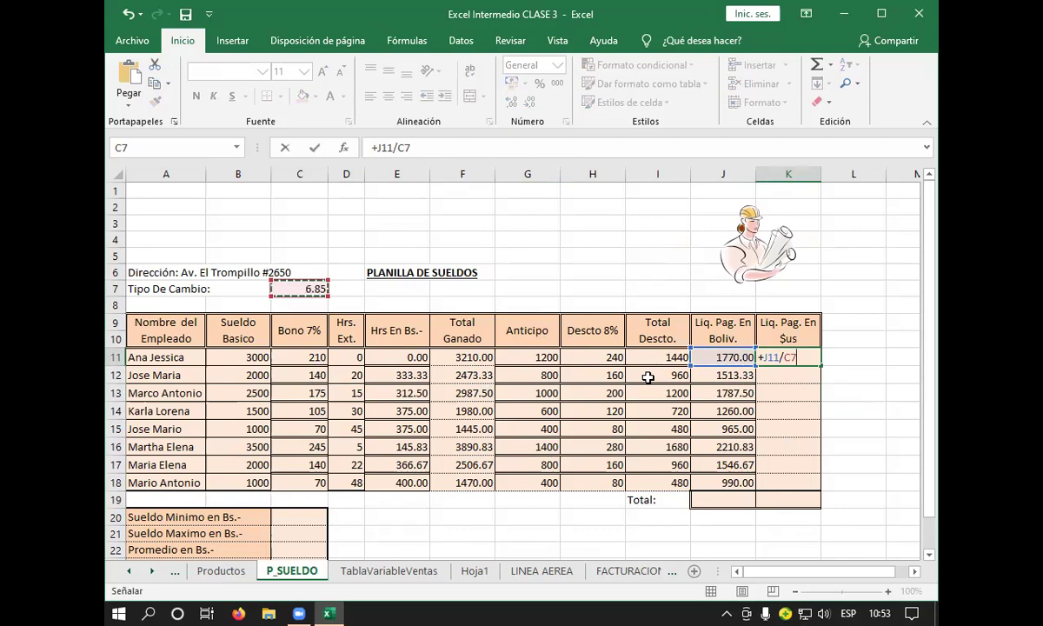
key(F4)
key(Return)
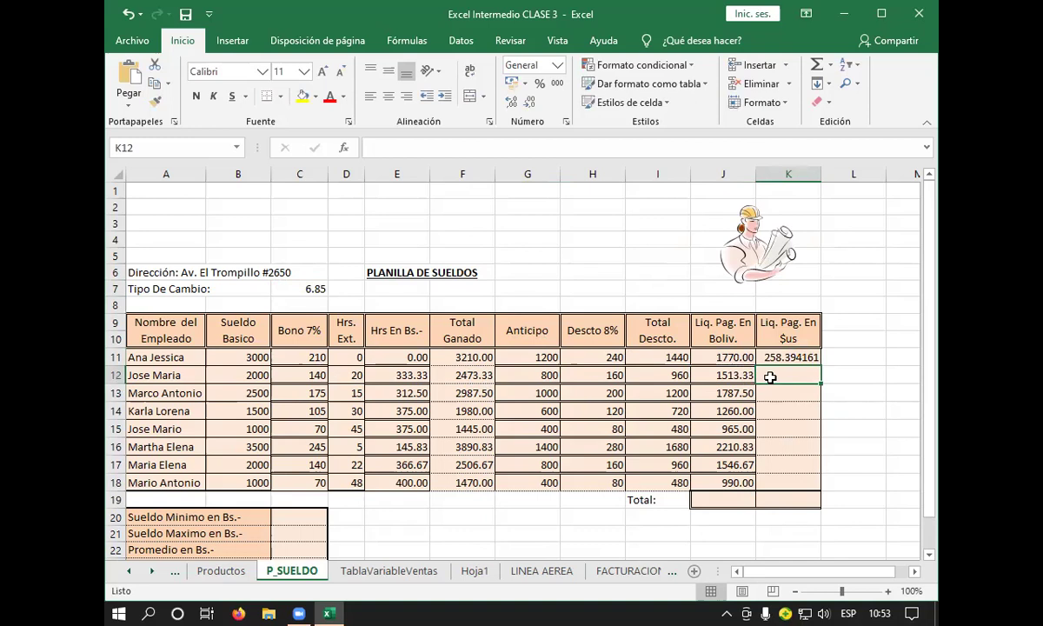
- Copy the K11 dollar formula down through K18
key(Up)
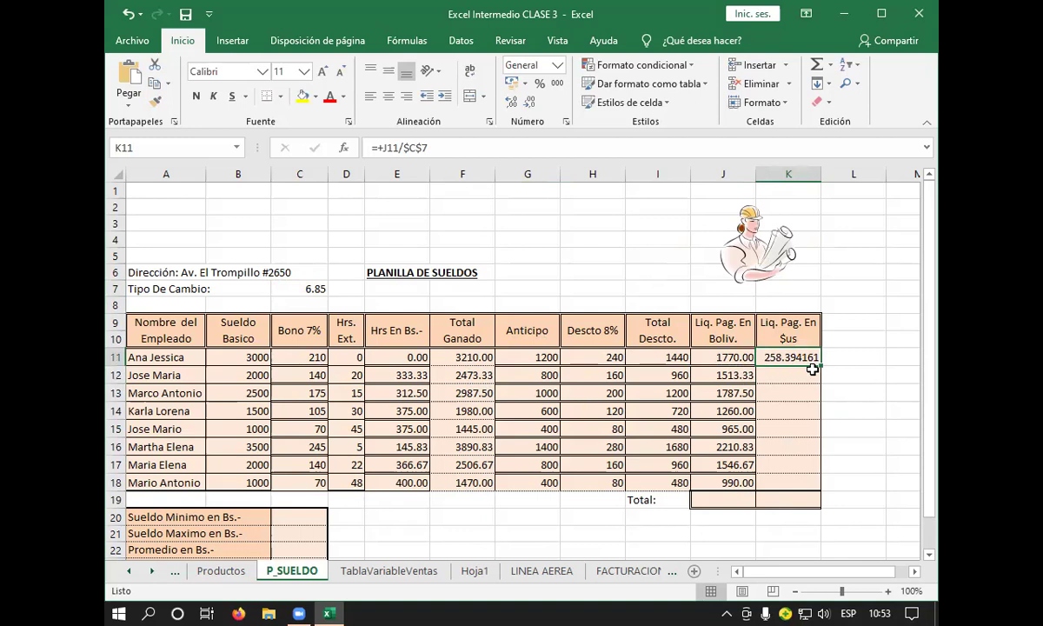
drag(821, 366, 821, 485)
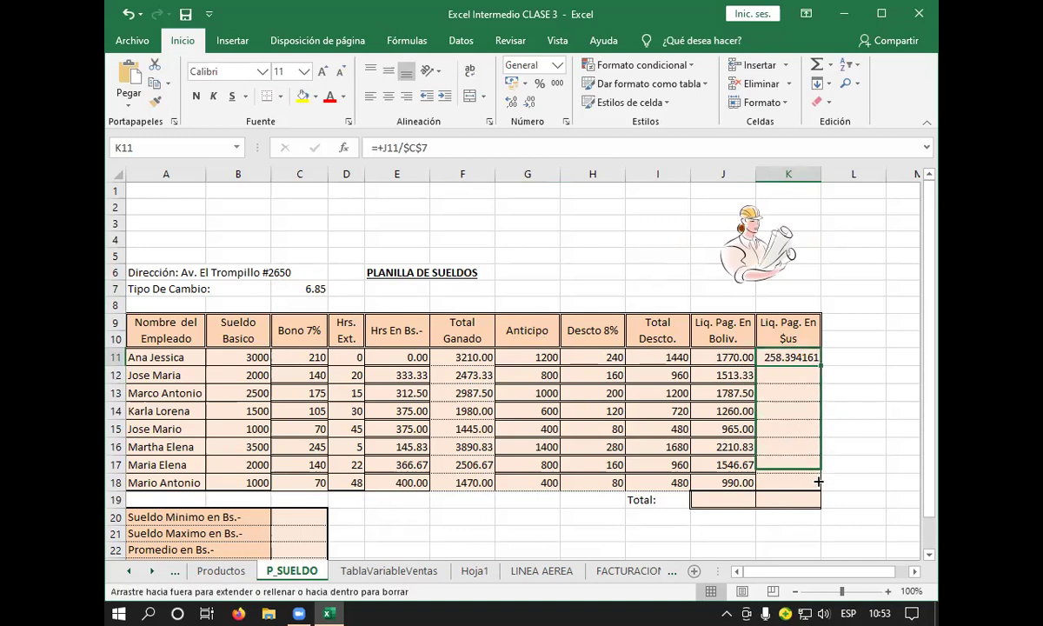
click(443, 548)
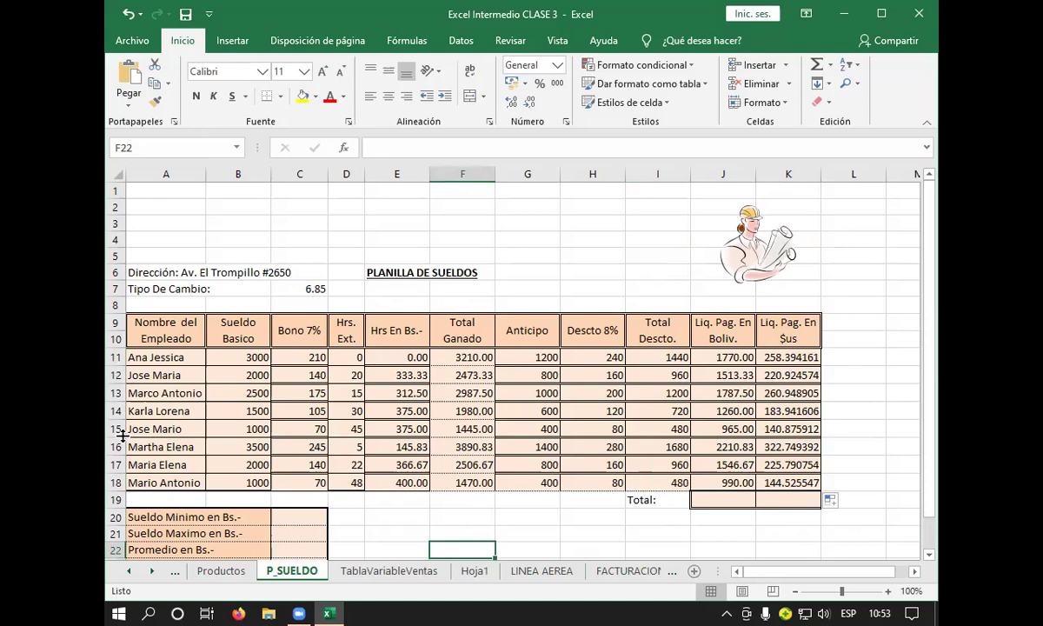
click(783, 357)
click(833, 428)
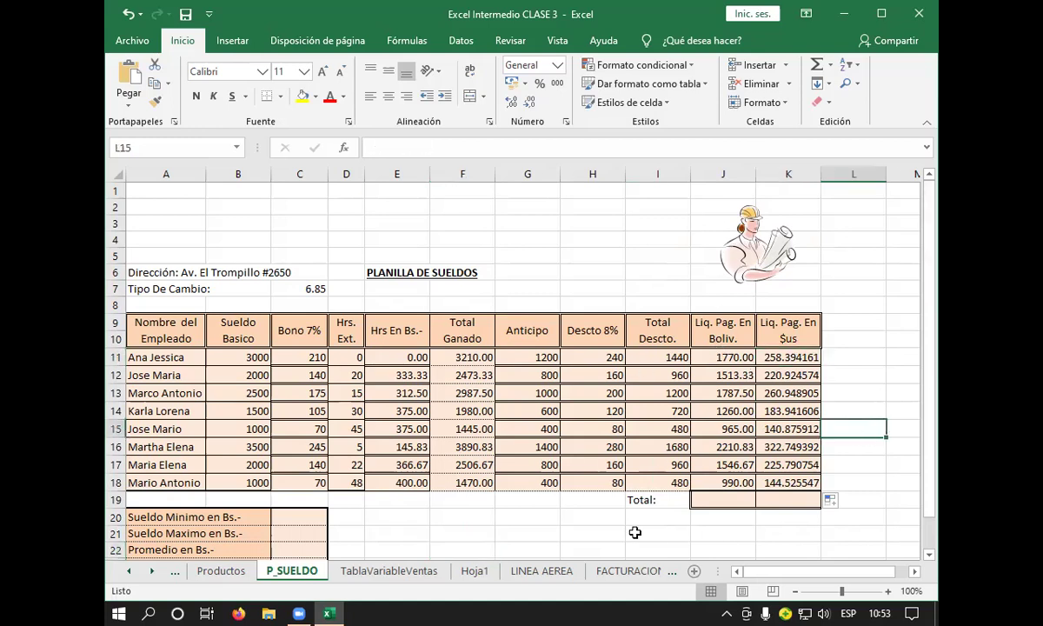
- Reduce the K11:K18 dollar amounts to two decimals, showing 258.39 down to 144.53
click(782, 355)
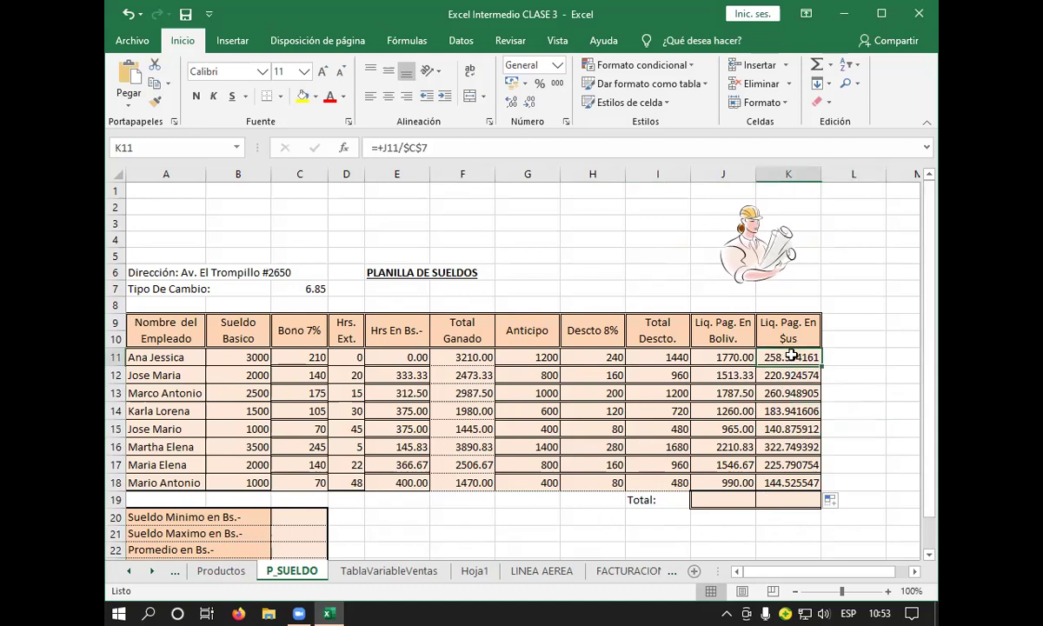
drag(819, 366, 809, 482)
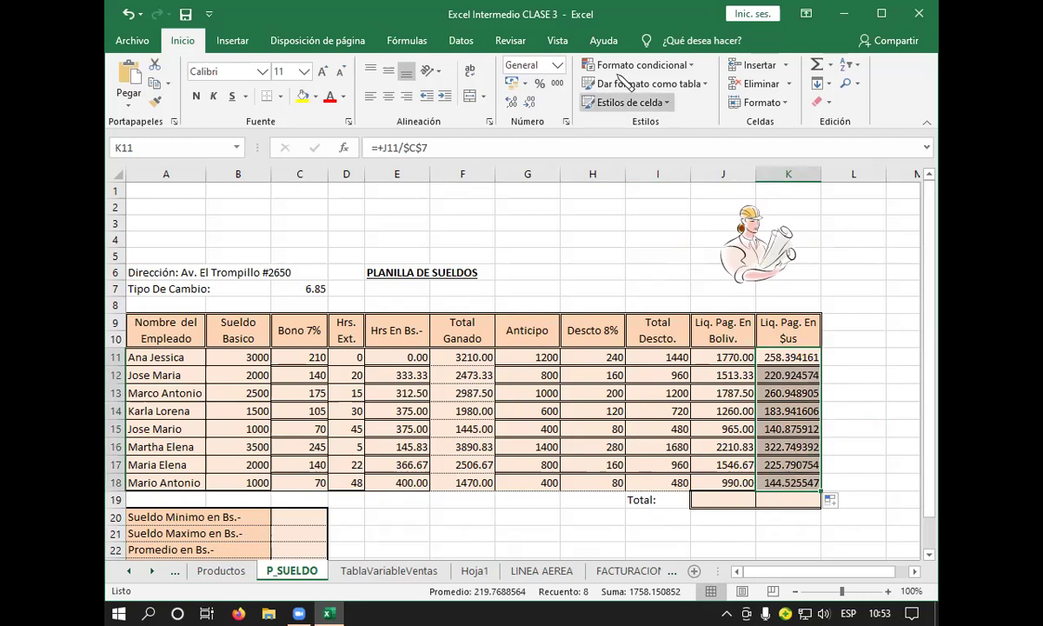
click(530, 101)
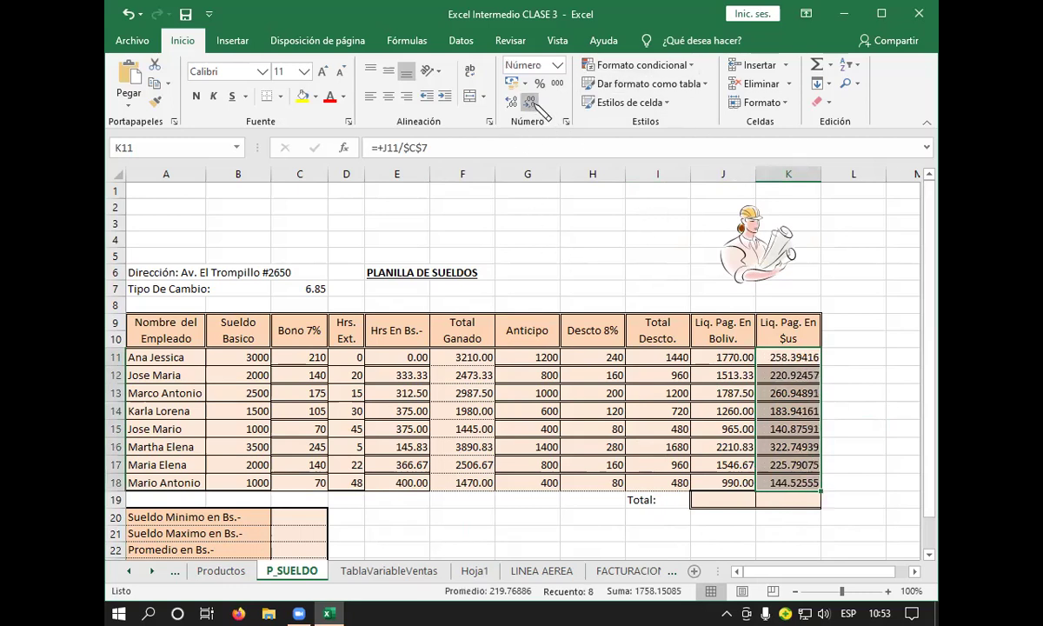
click(530, 101)
click(530, 101)
click(530, 102)
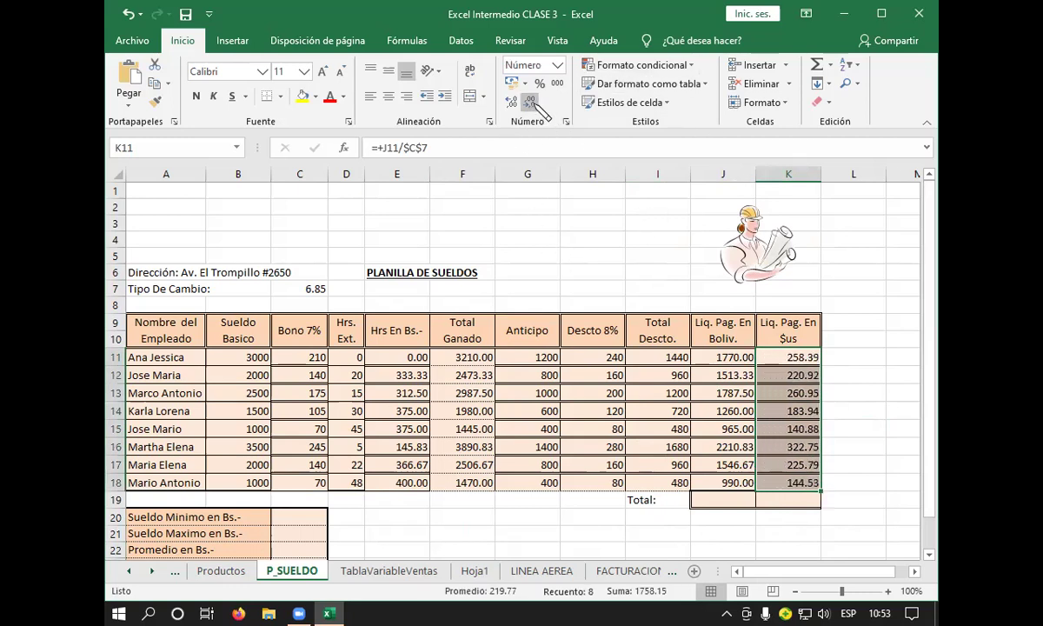
click(873, 337)
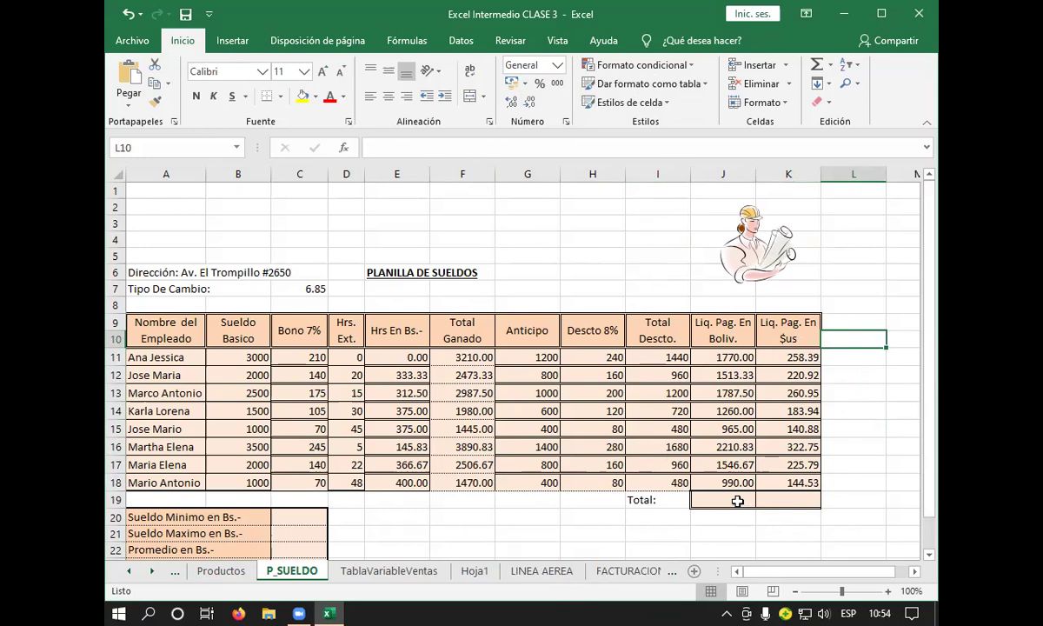
- Add AutoSum (Suma) totals in row 19, giving 12043.33 for the Bolivianos payments
click(739, 502)
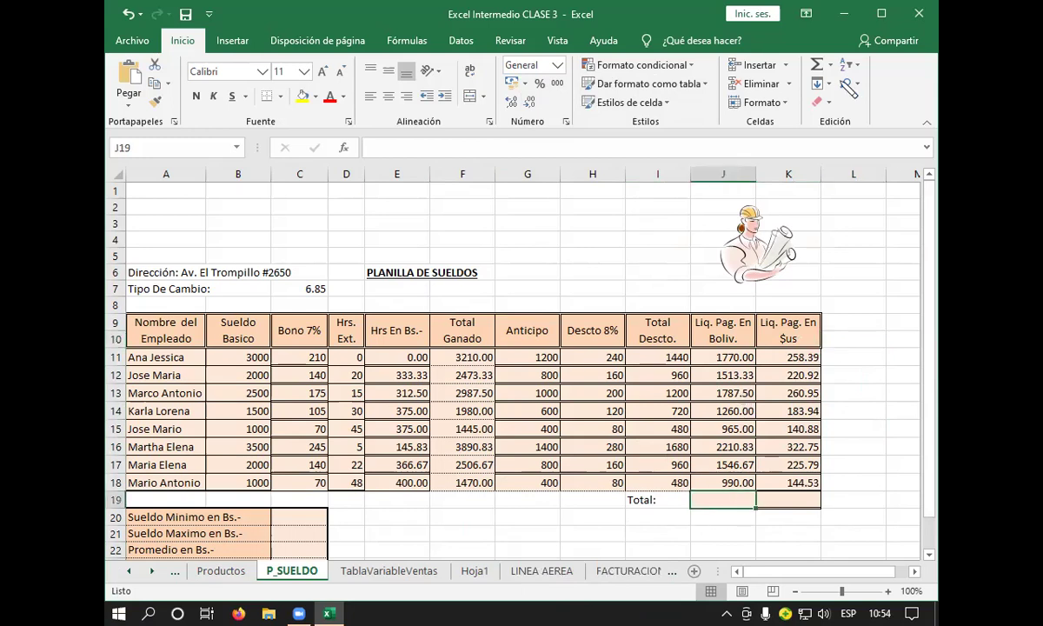
click(830, 65)
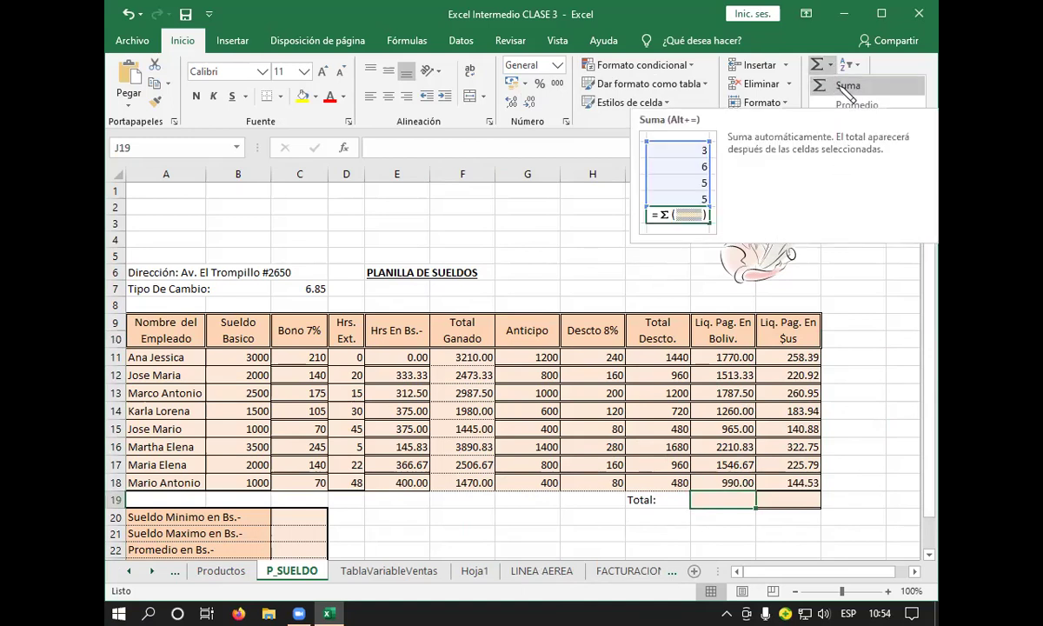
click(845, 87)
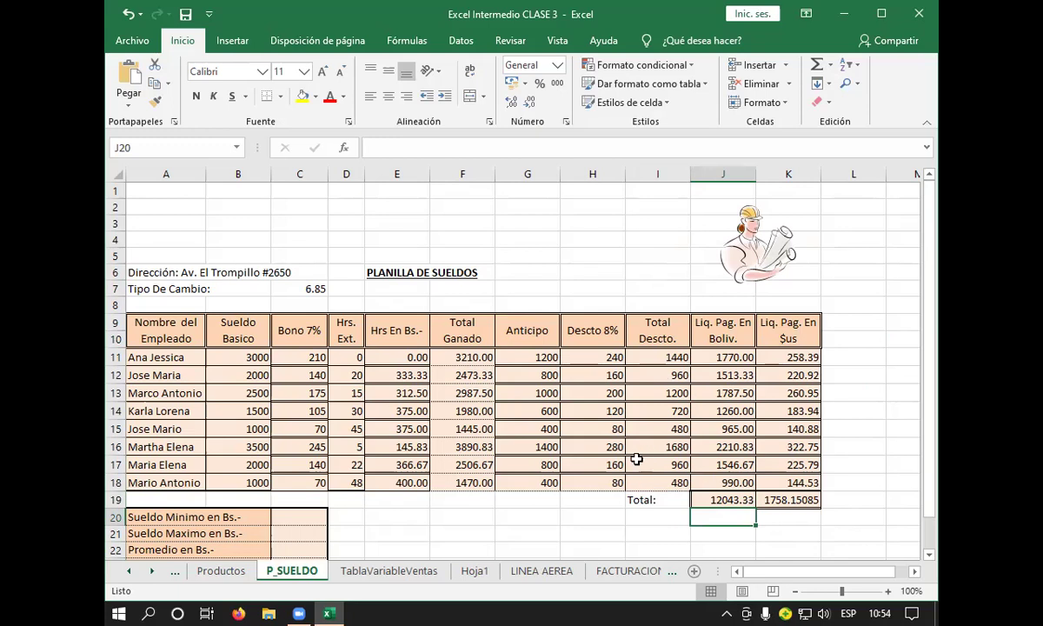
scroll(257, 334, down, 2)
scroll(276, 328, up, 1)
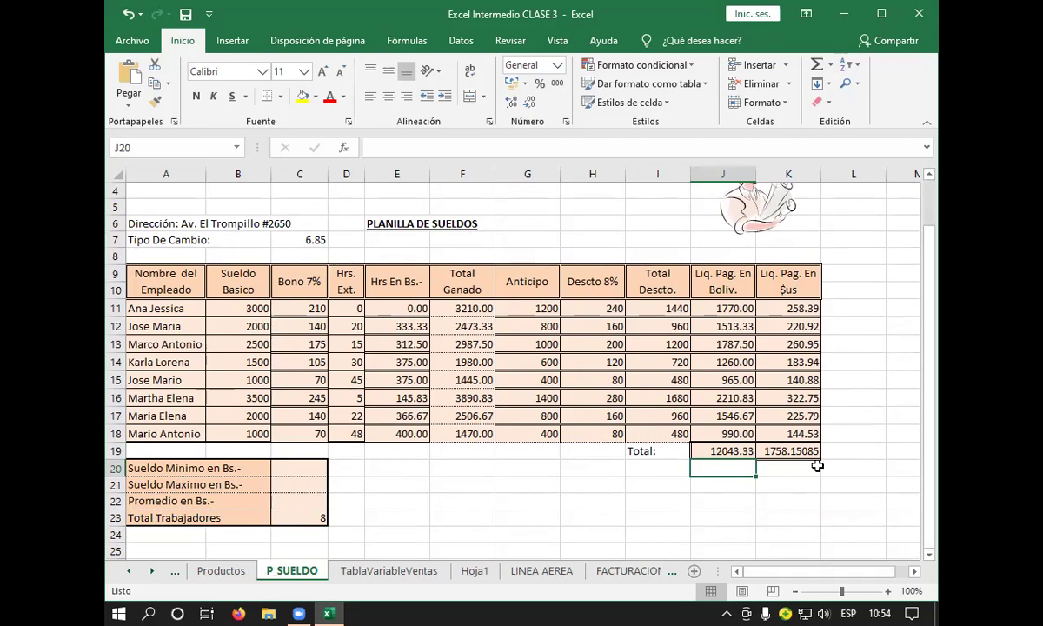
- Trim the K19 dollar total to two decimals so it shows 1758.15
click(772, 449)
click(528, 100)
click(529, 100)
click(528, 100)
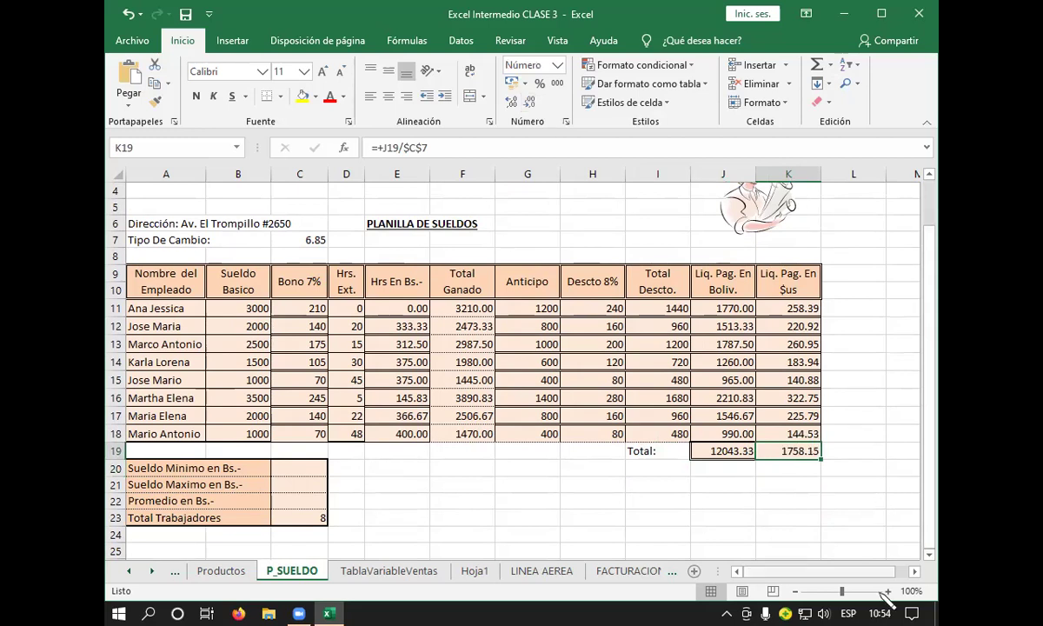
click(789, 502)
click(531, 500)
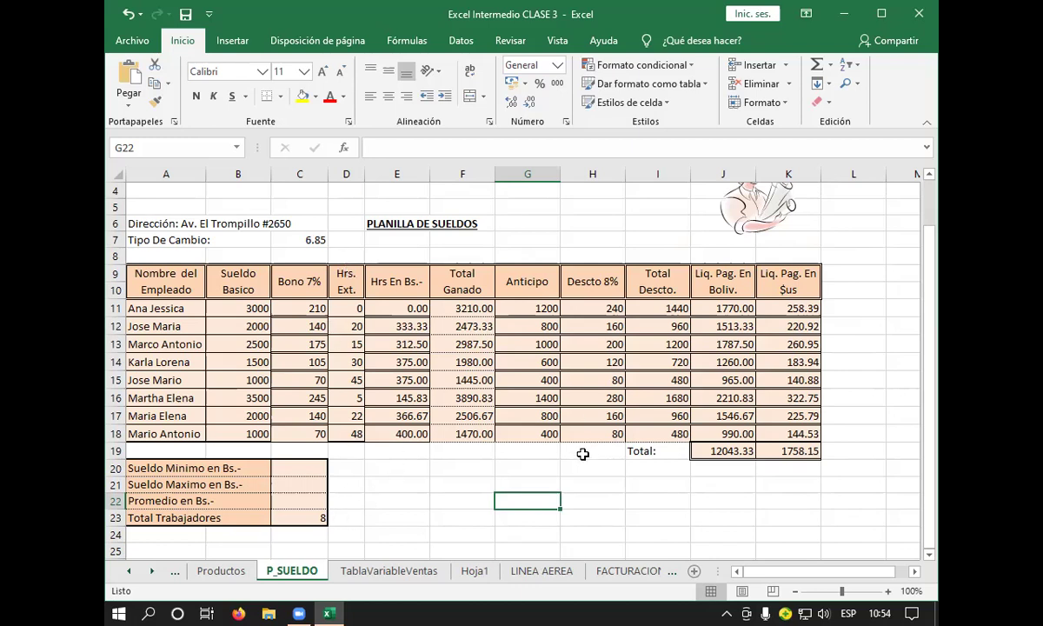
scroll(559, 433, down, 1)
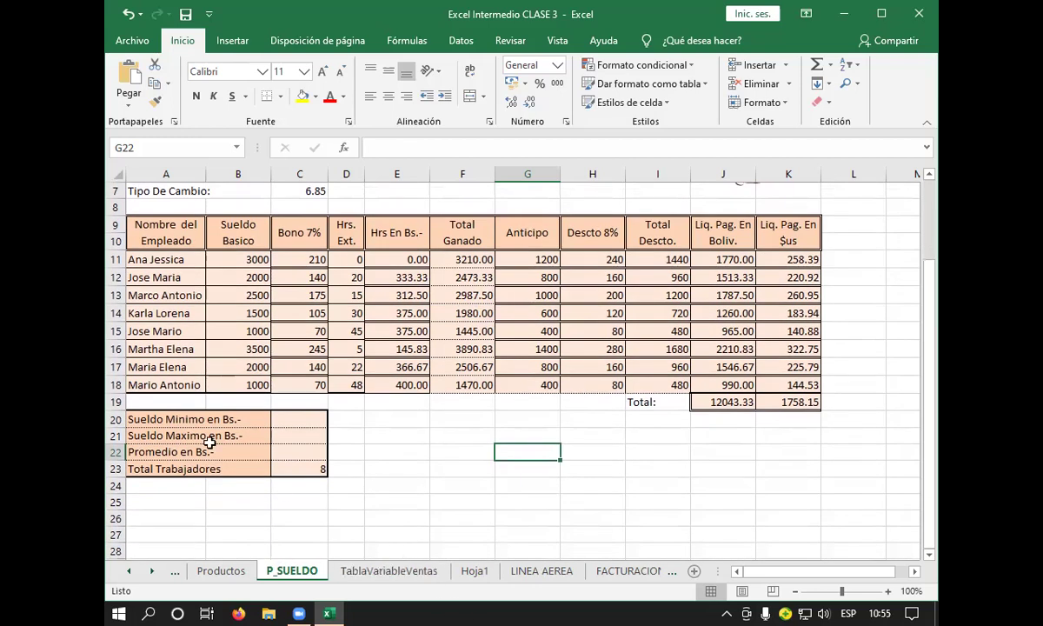
scroll(159, 406, up, 1)
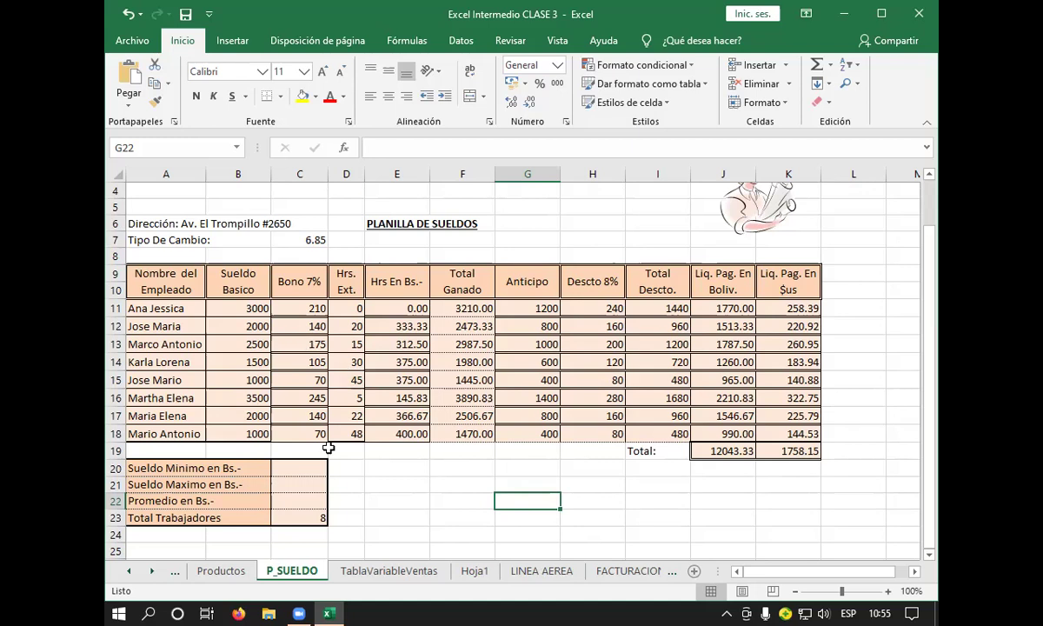
click(289, 468)
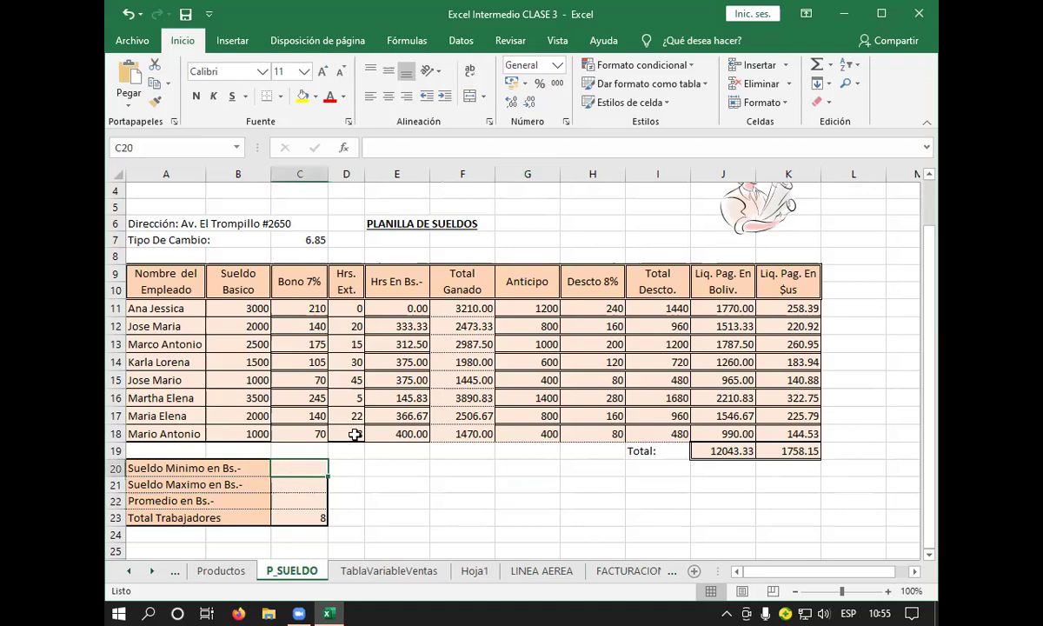
click(830, 65)
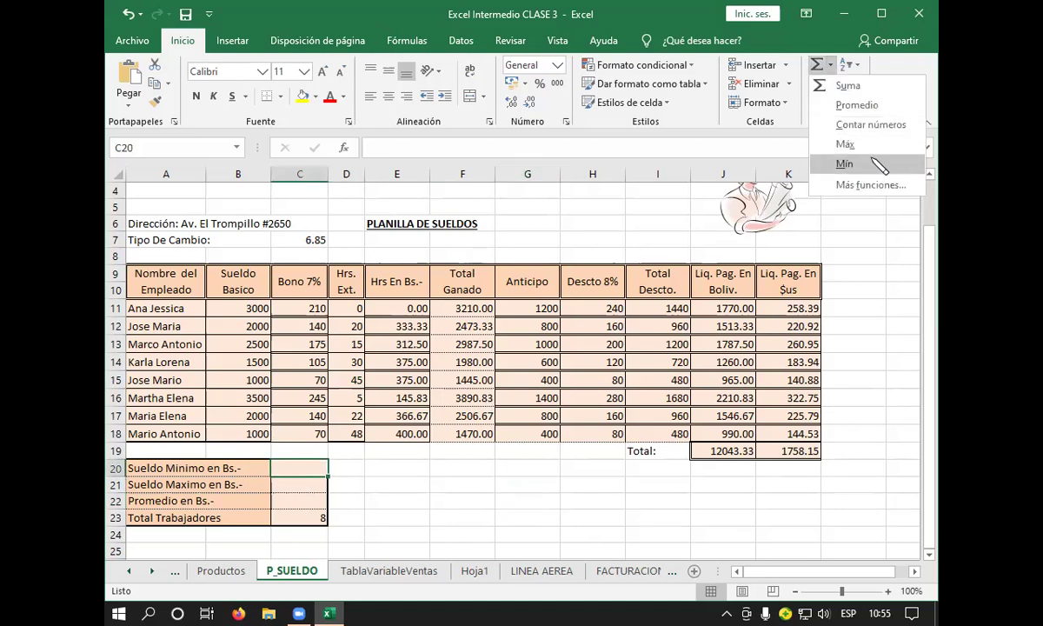
click(869, 164)
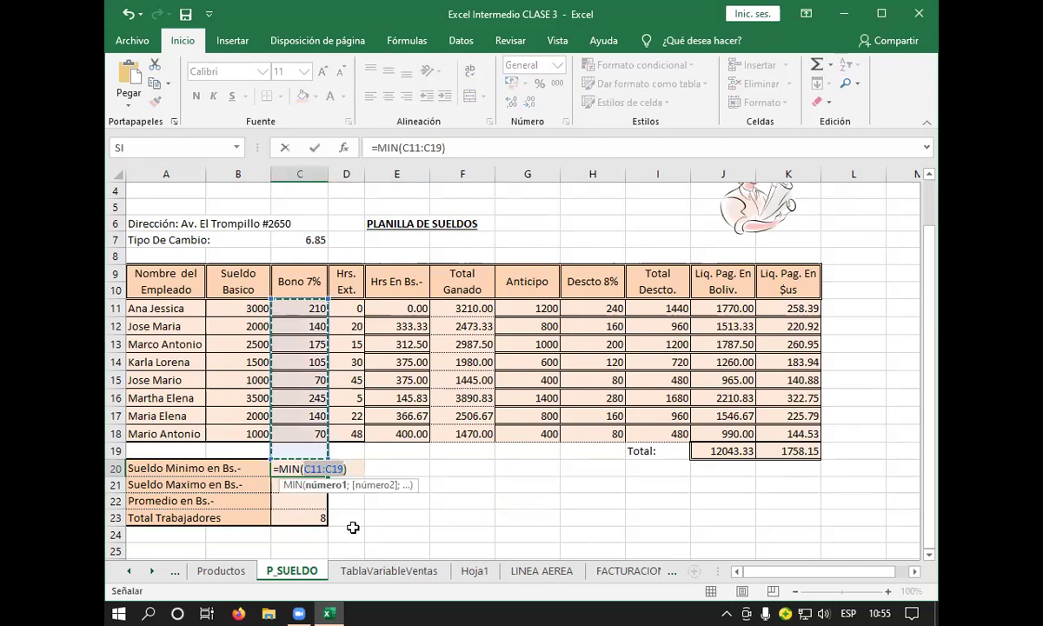
key(Return)
key(Down)
key(Down)
key(Down)
key(Down)
key(Down)
key(Down)
key(Down)
key(Down)
key(Down)
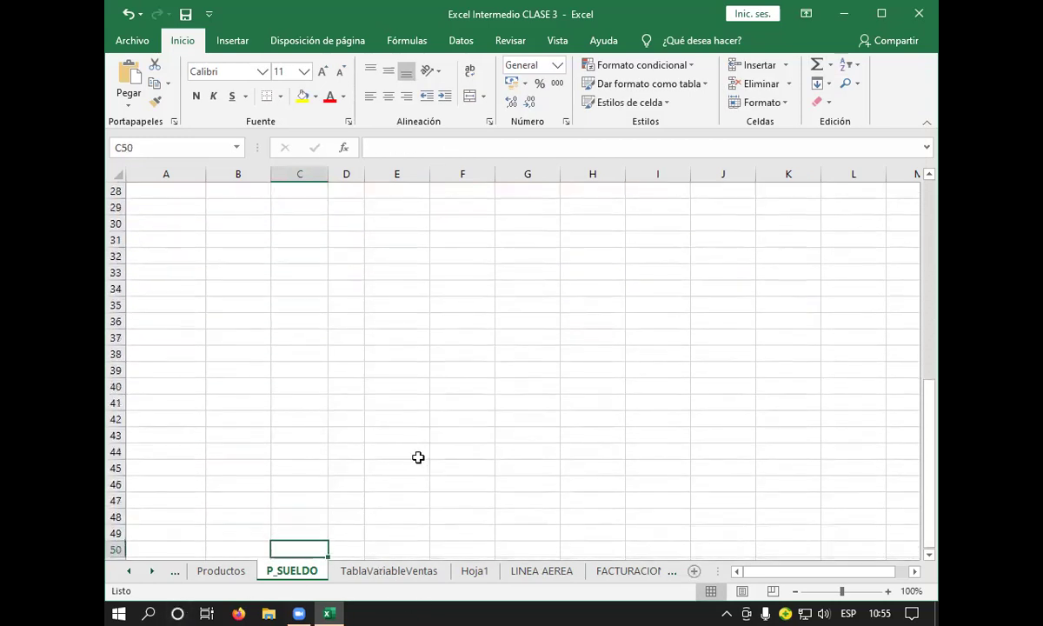
scroll(419, 458, up, 3)
scroll(392, 388, up, 3)
click(300, 386)
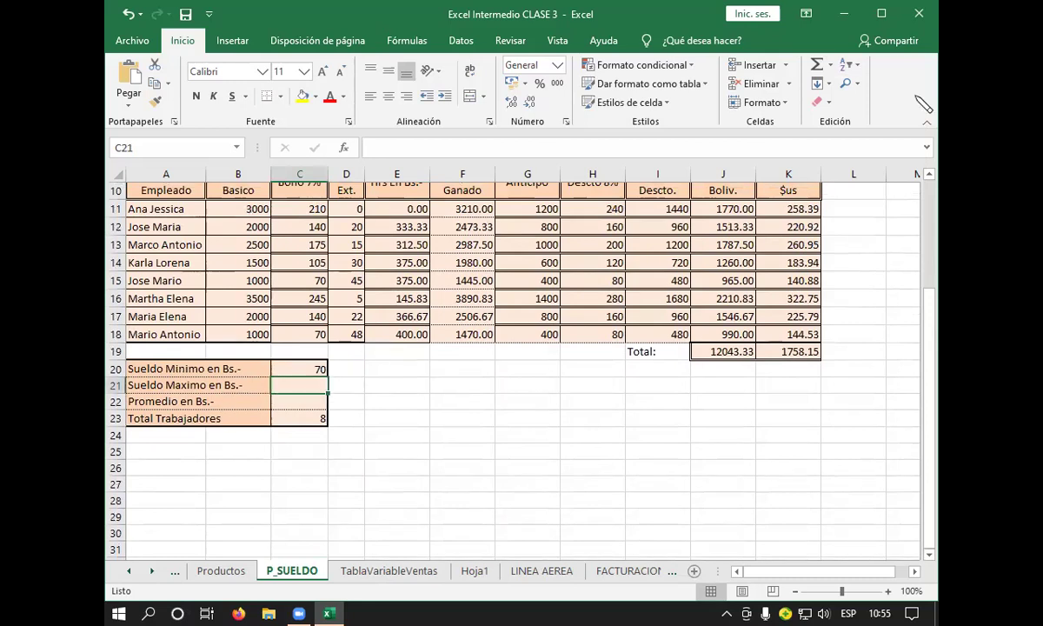
click(830, 64)
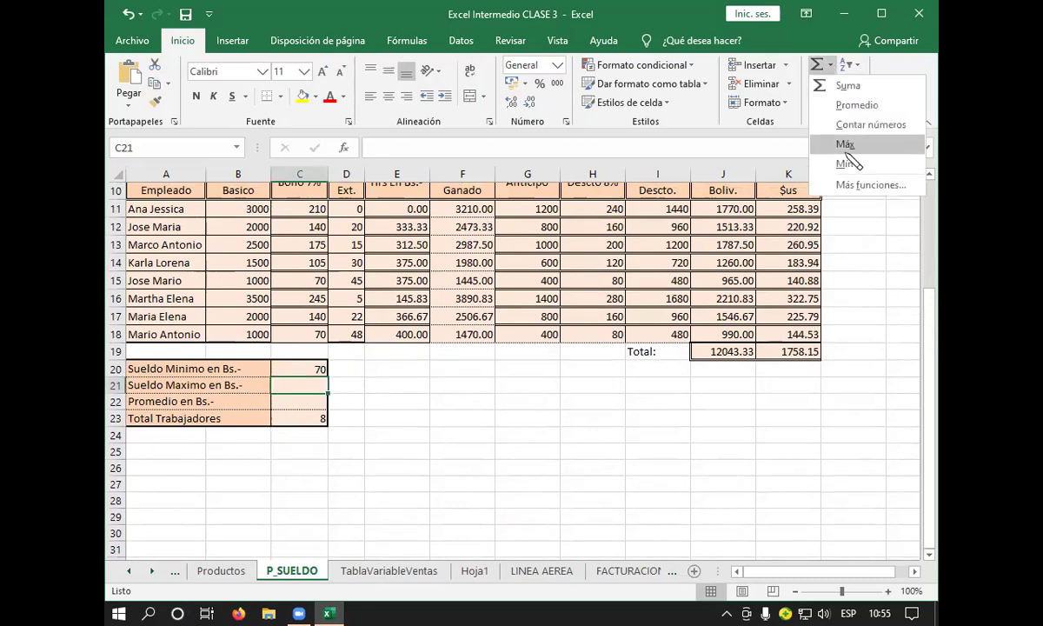
click(845, 144)
key(Return)
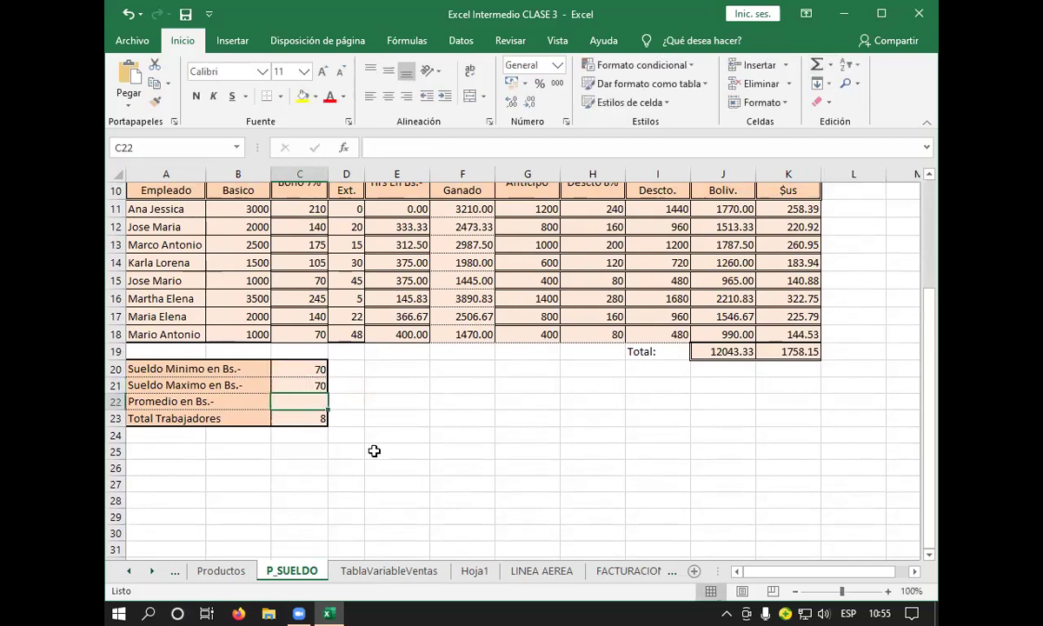
click(313, 382)
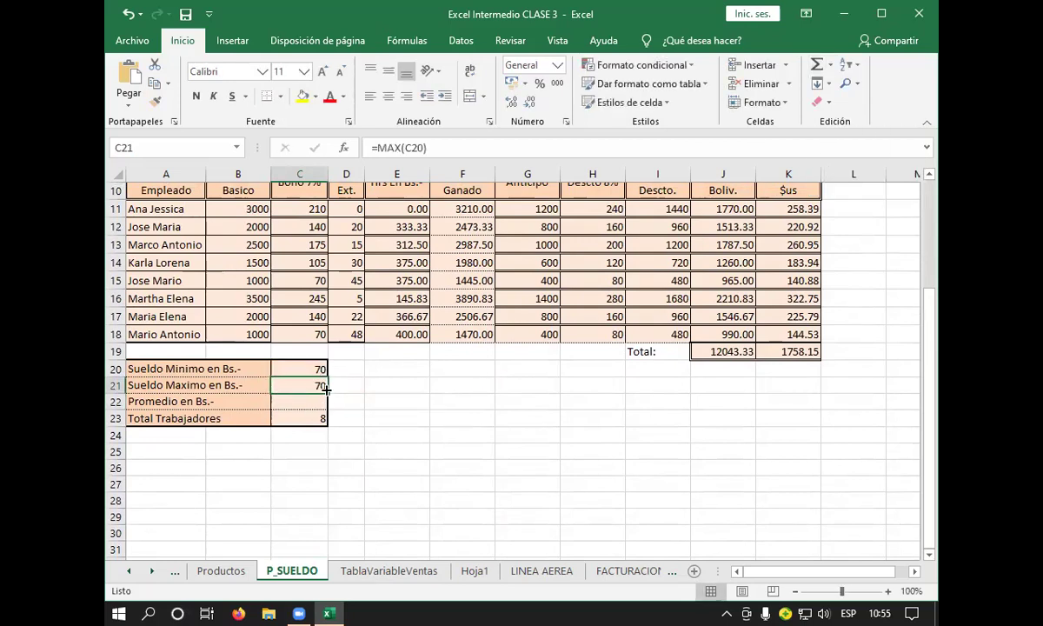
key(Delete)
click(408, 401)
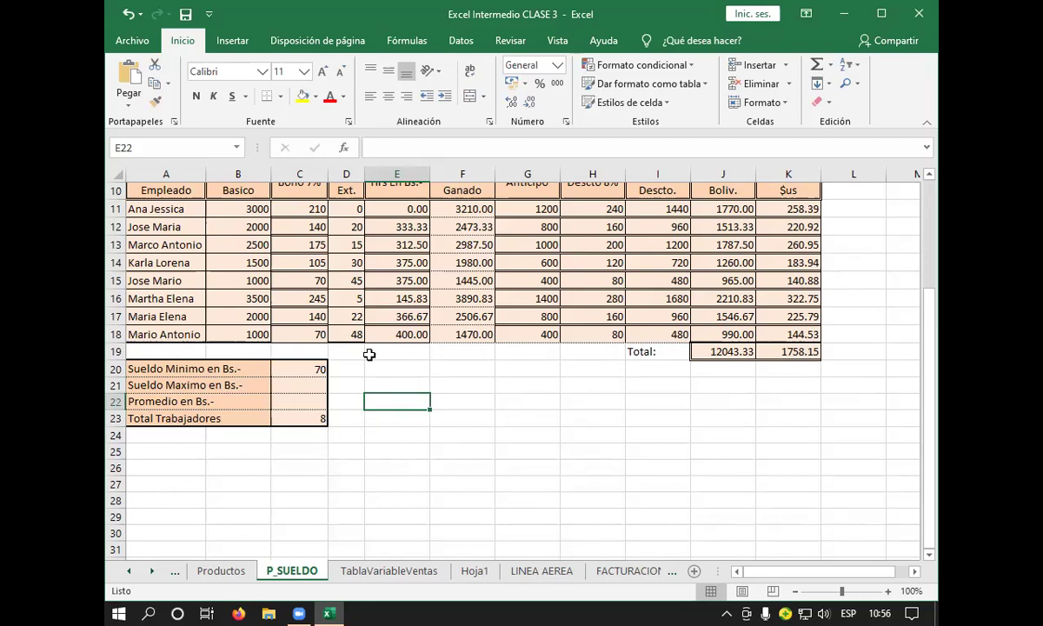
click(296, 368)
key(BackSpace)
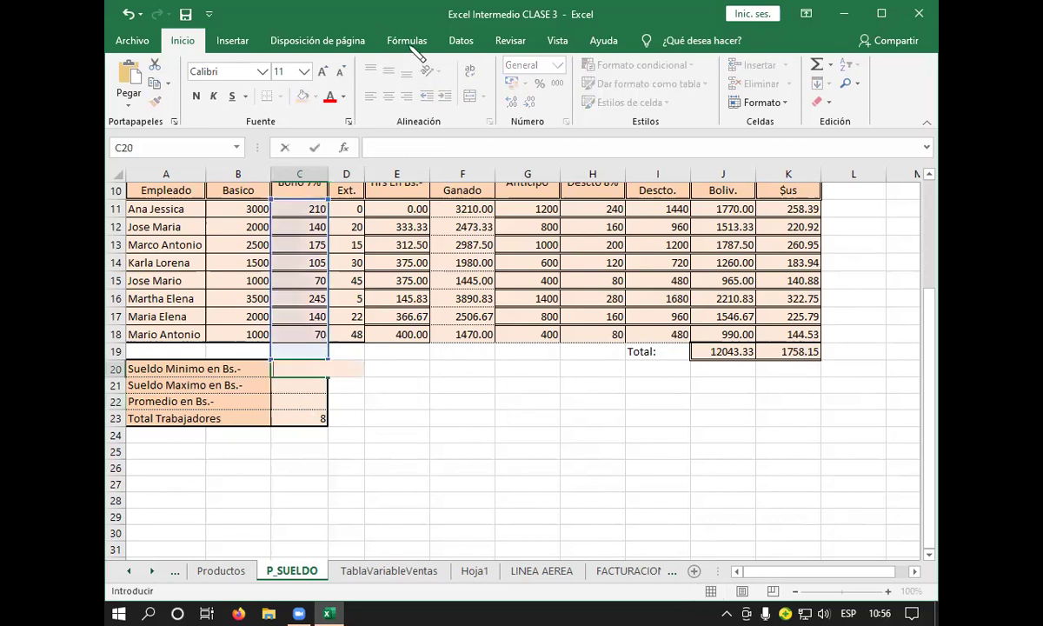
click(459, 418)
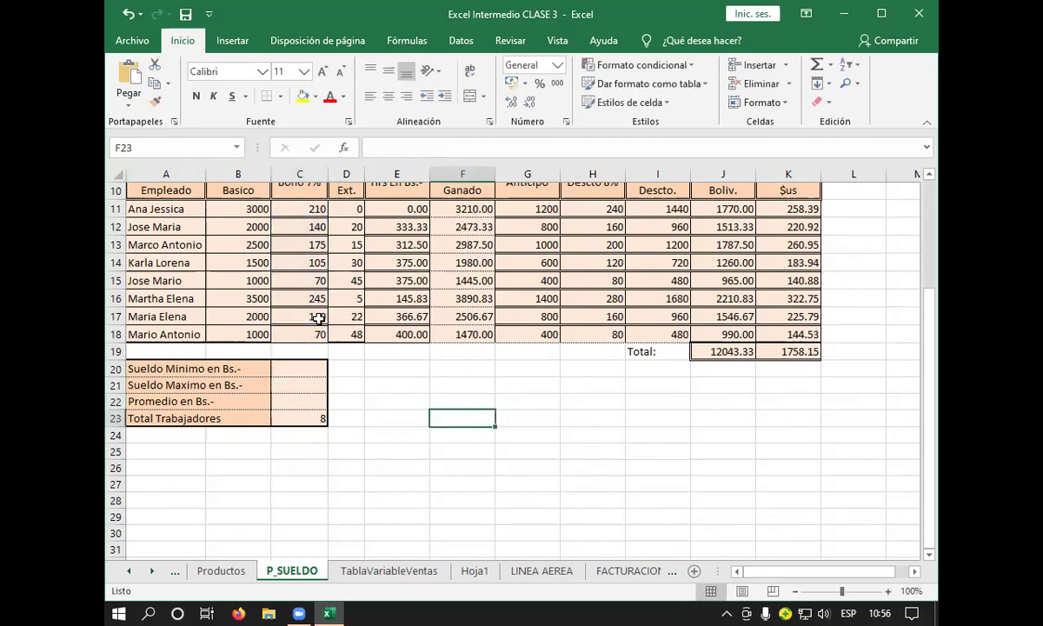
scroll(346, 345, up, 1)
scroll(345, 345, up, 1)
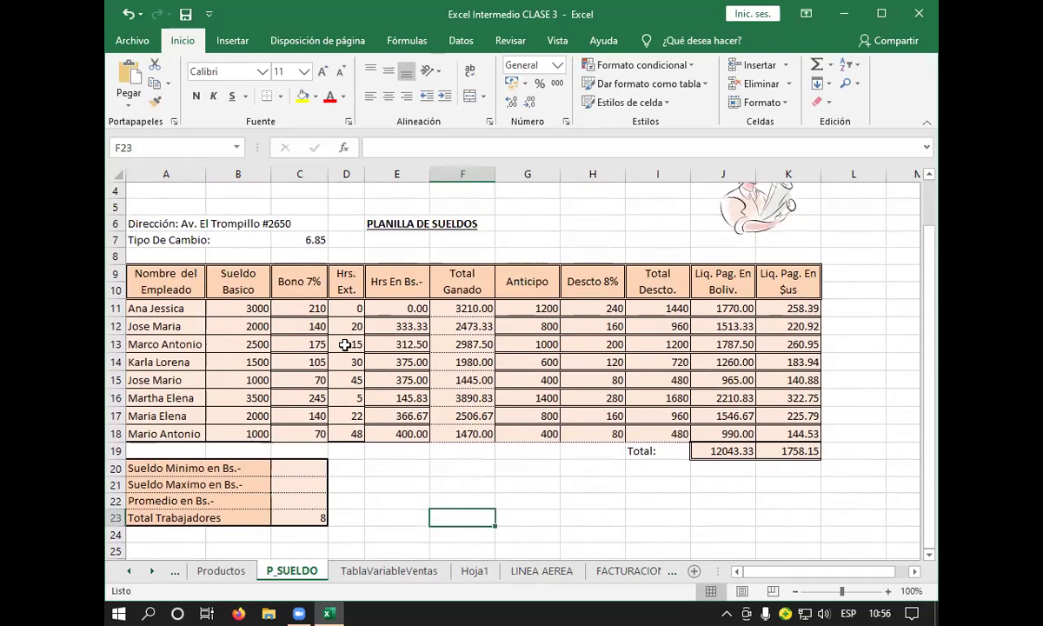
scroll(345, 345, up, 1)
scroll(345, 346, down, 1)
scroll(345, 345, down, 1)
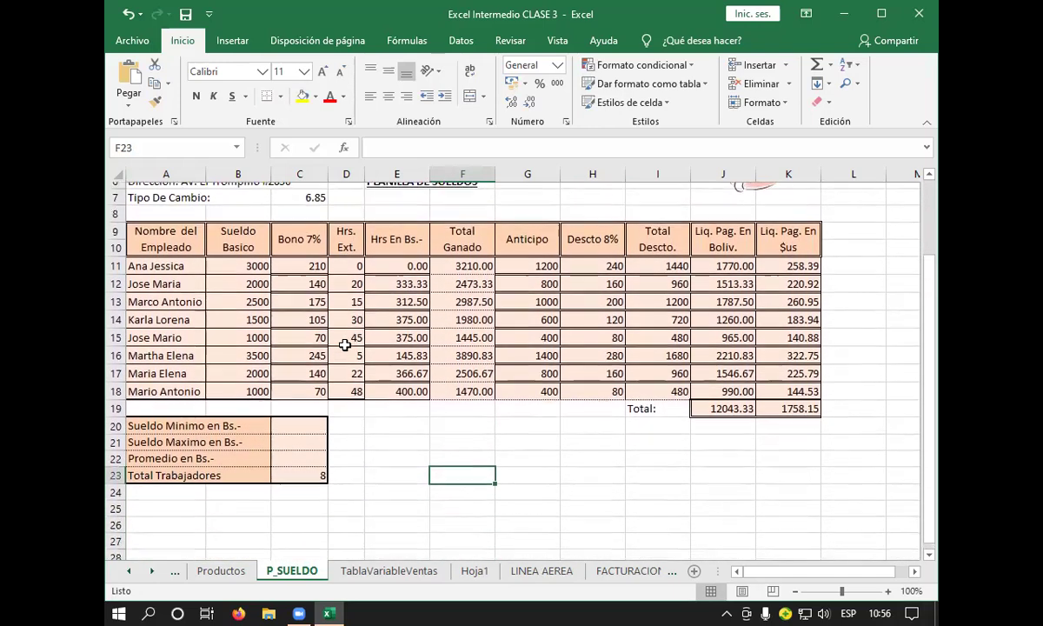
scroll(345, 345, up, 1)
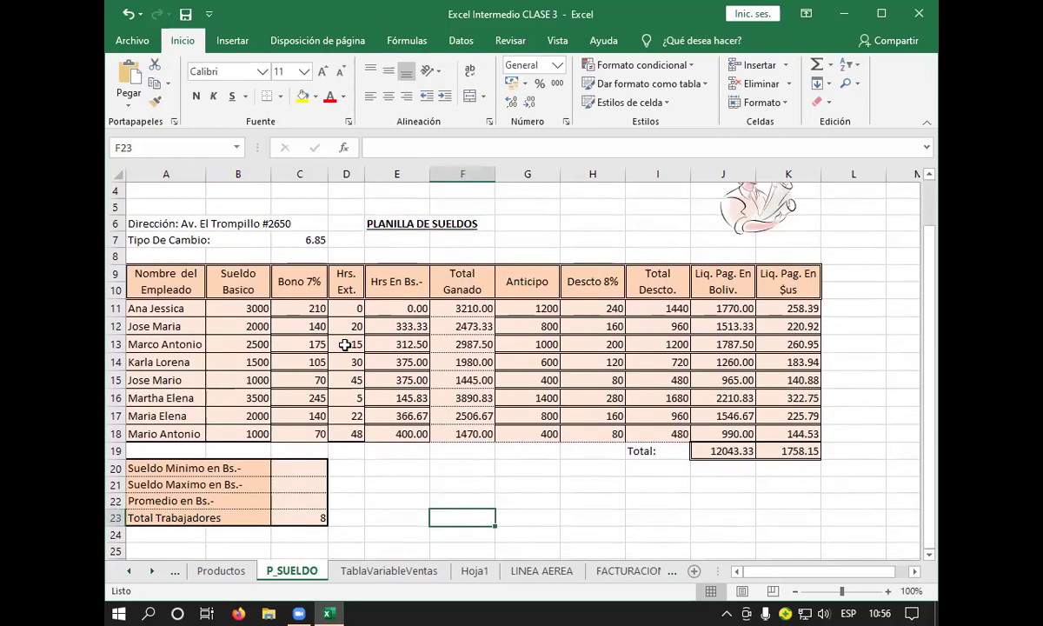
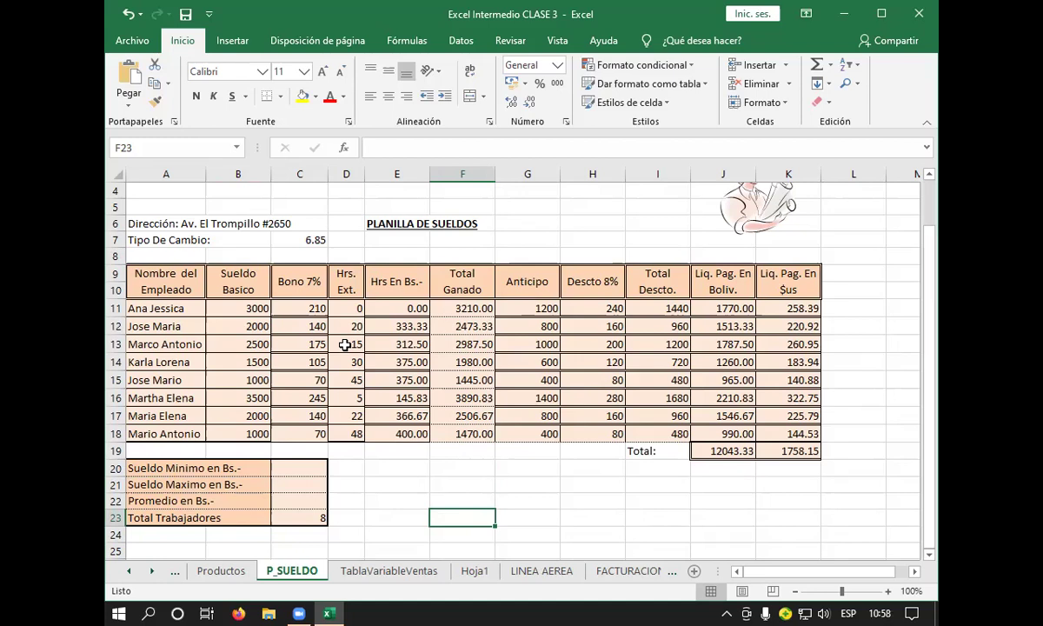
- Put a MIN formula over net pay J11:J18 in C20, giving 965.00
click(277, 483)
click(279, 470)
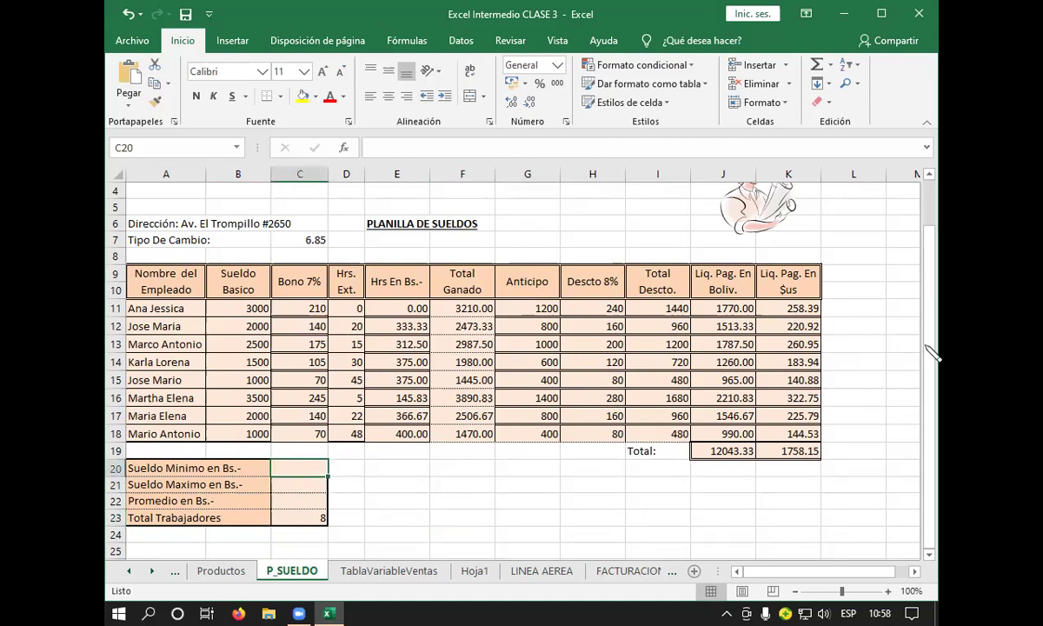
click(830, 64)
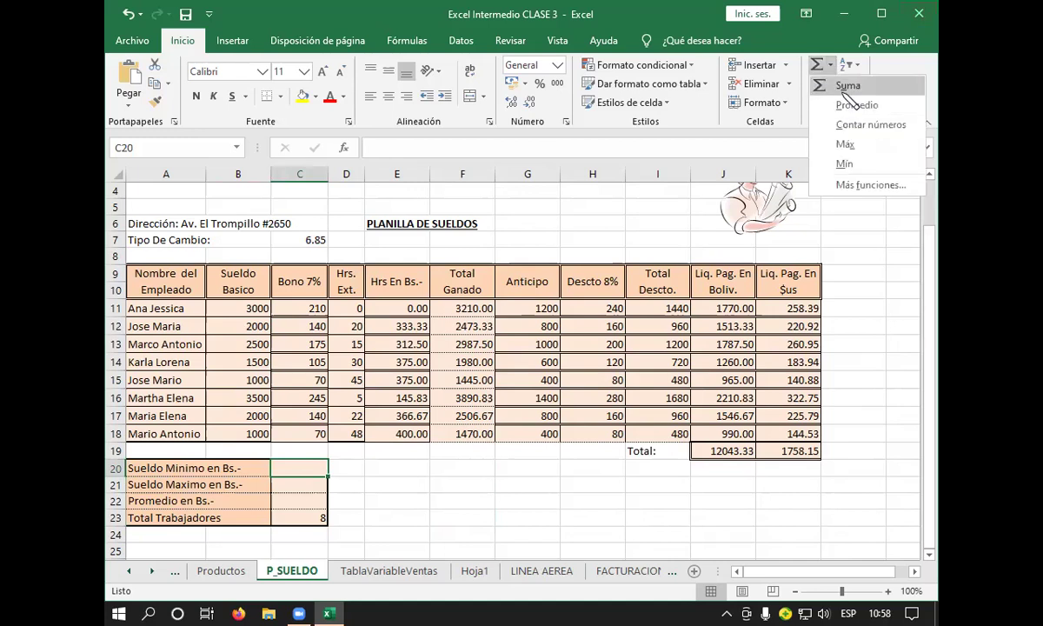
click(847, 165)
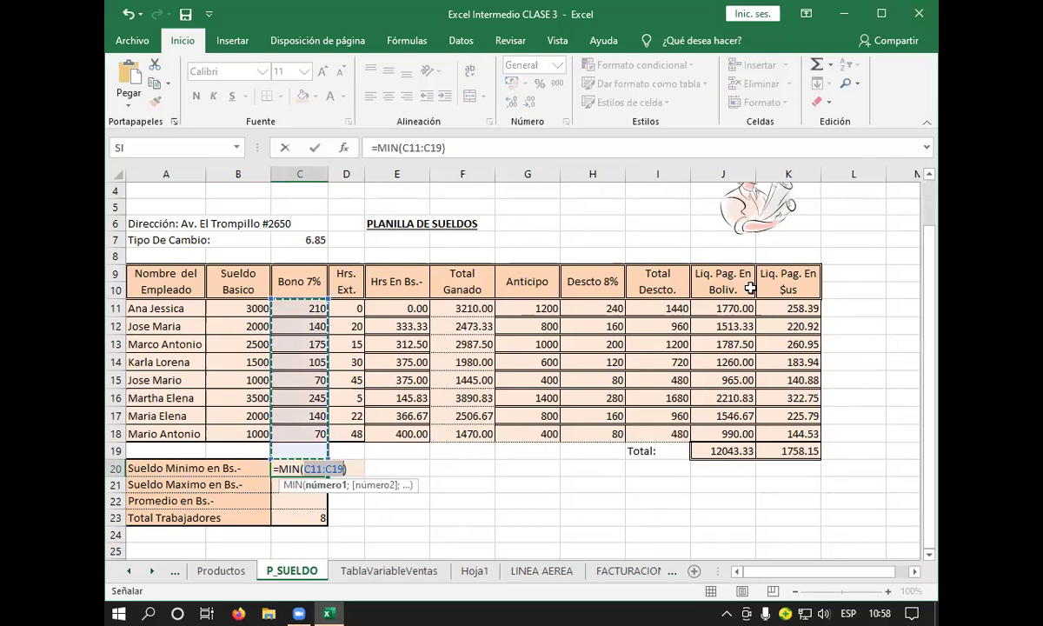
drag(727, 307, 739, 433)
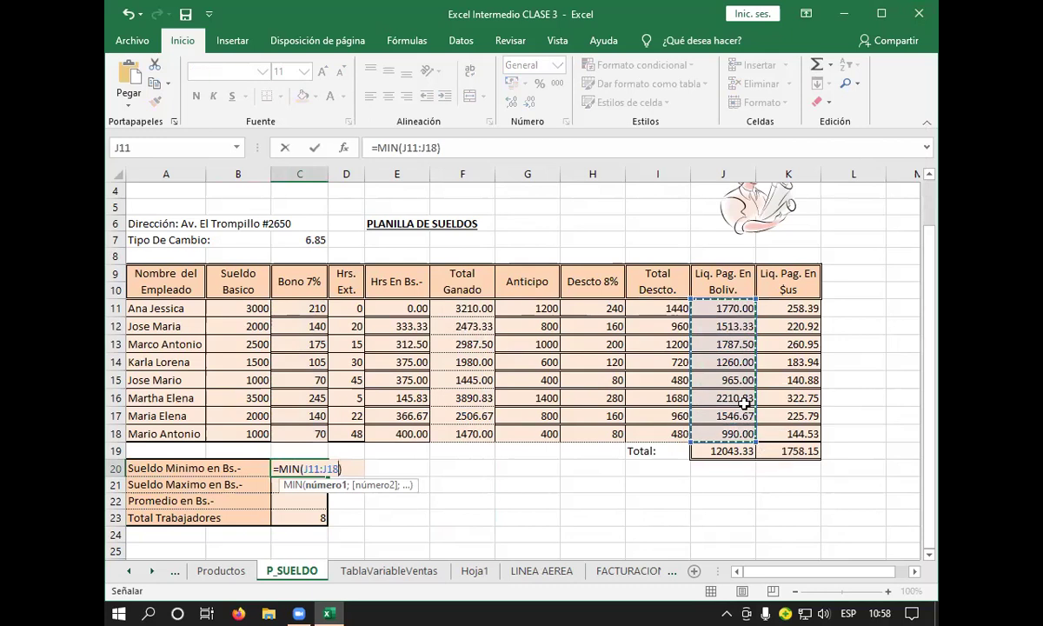
key(Return)
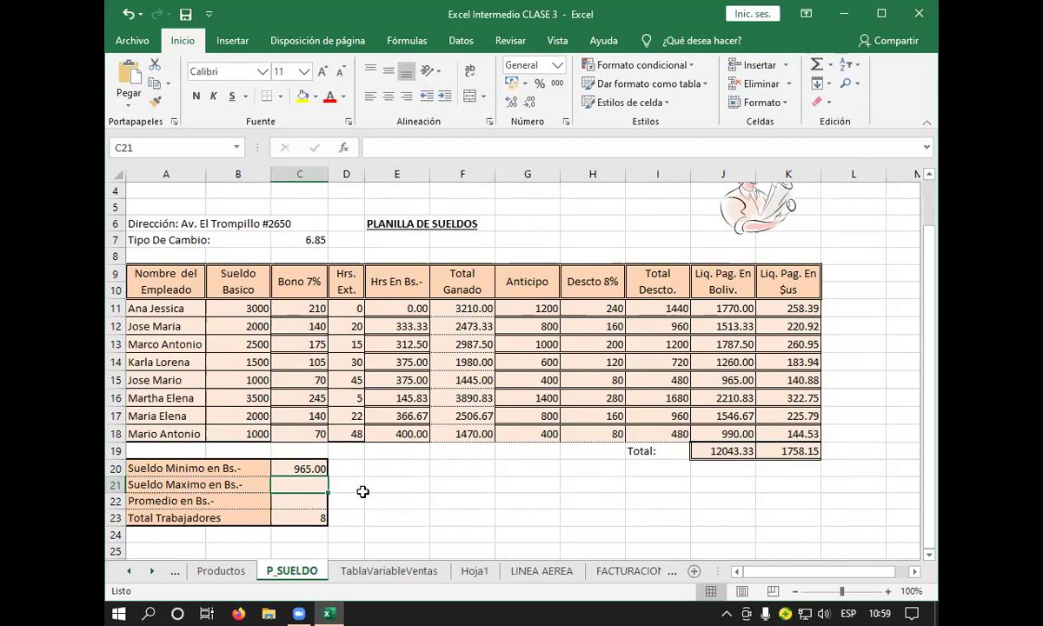
- Enter a MAX formula over net pay J11:J18 in C21 for 2210.83
click(831, 65)
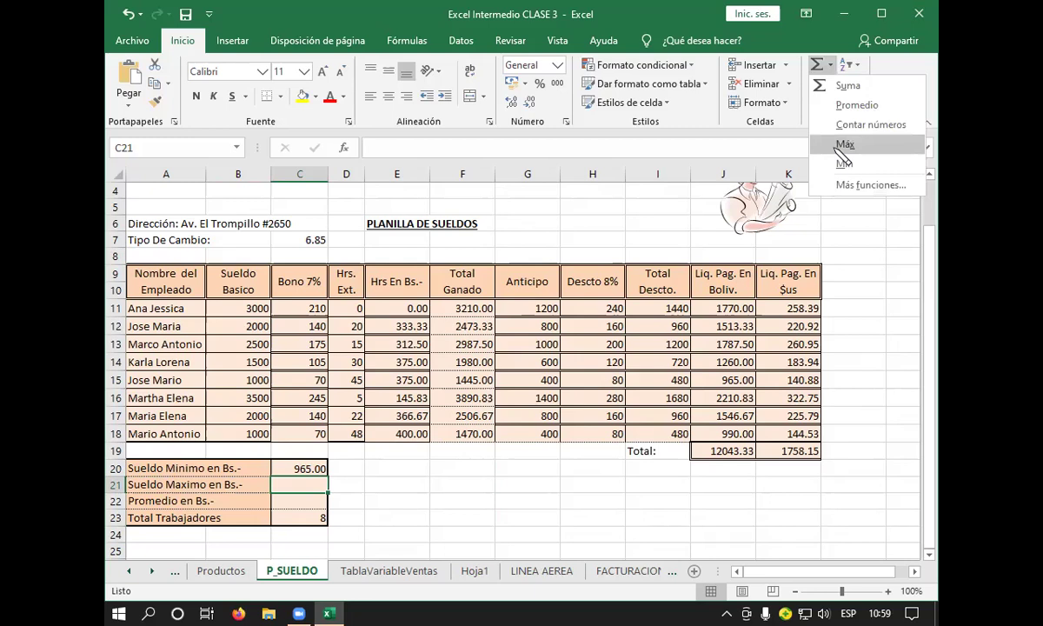
click(840, 146)
drag(731, 307, 728, 432)
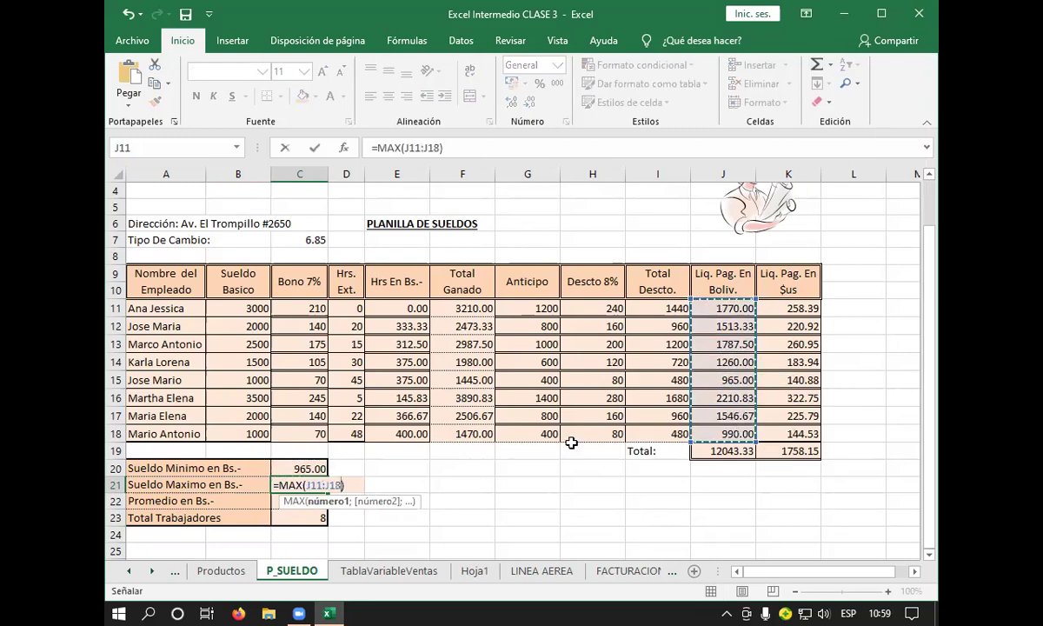
key(Return)
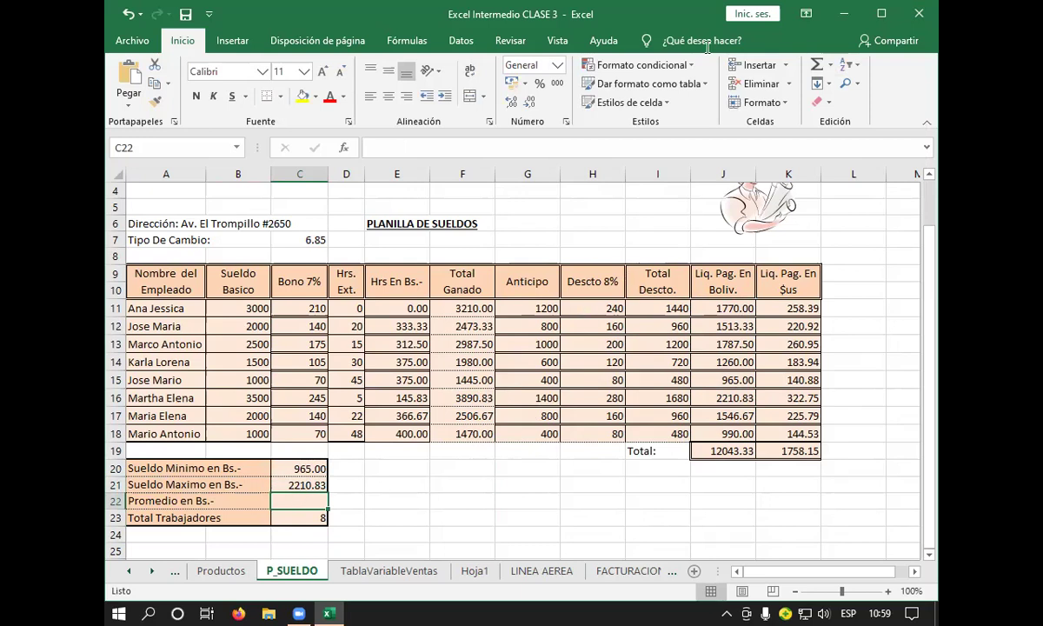
- Enter an average of C20:C21 in C22, giving 1587.92
click(830, 65)
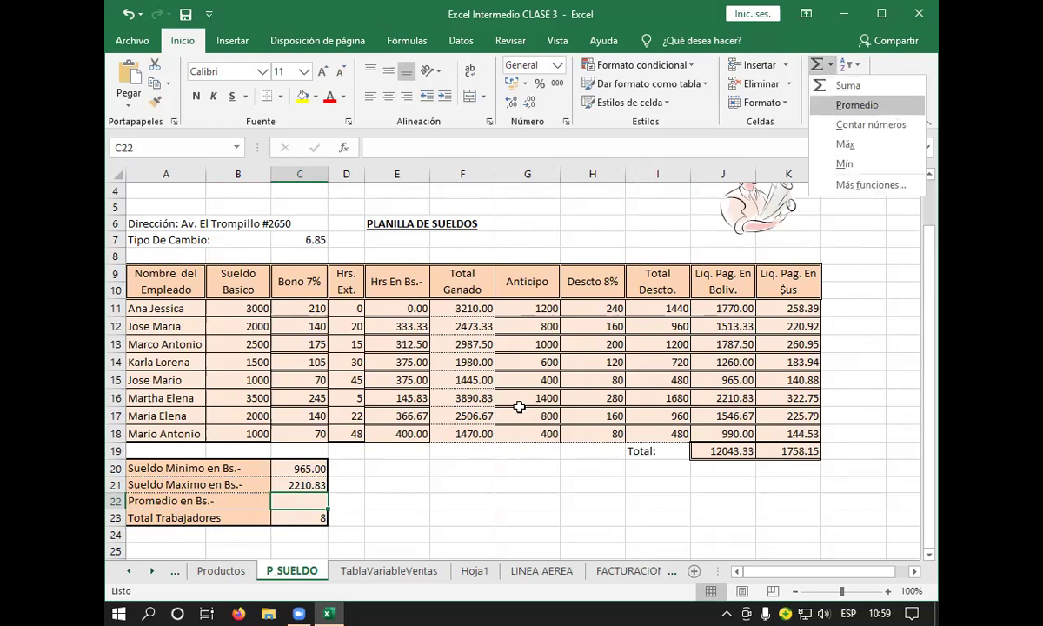
click(886, 105)
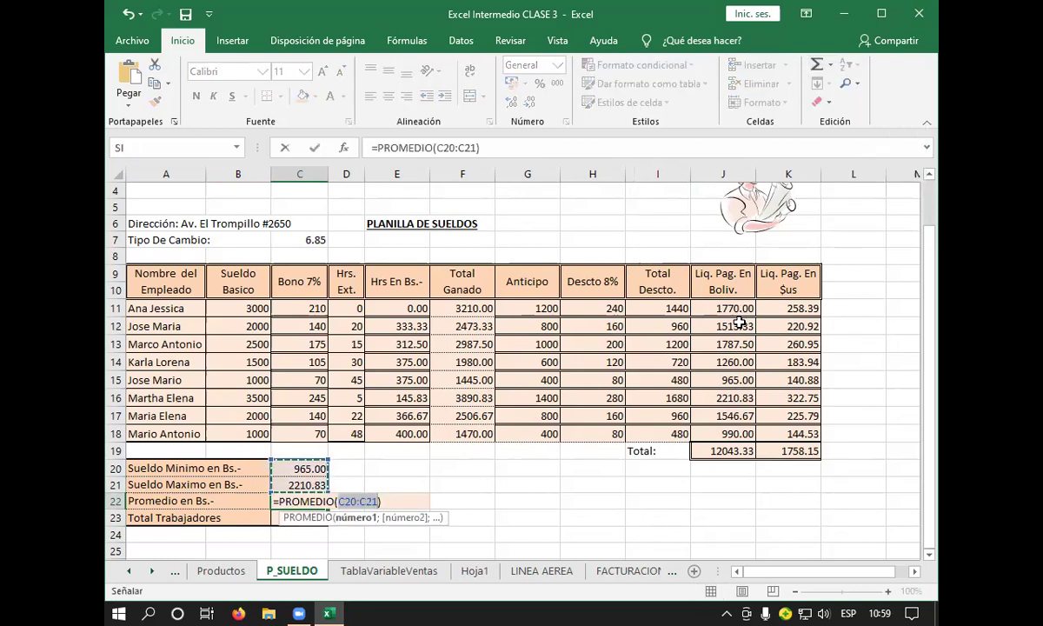
key(Return)
text(=CONTARA(A11:A18))
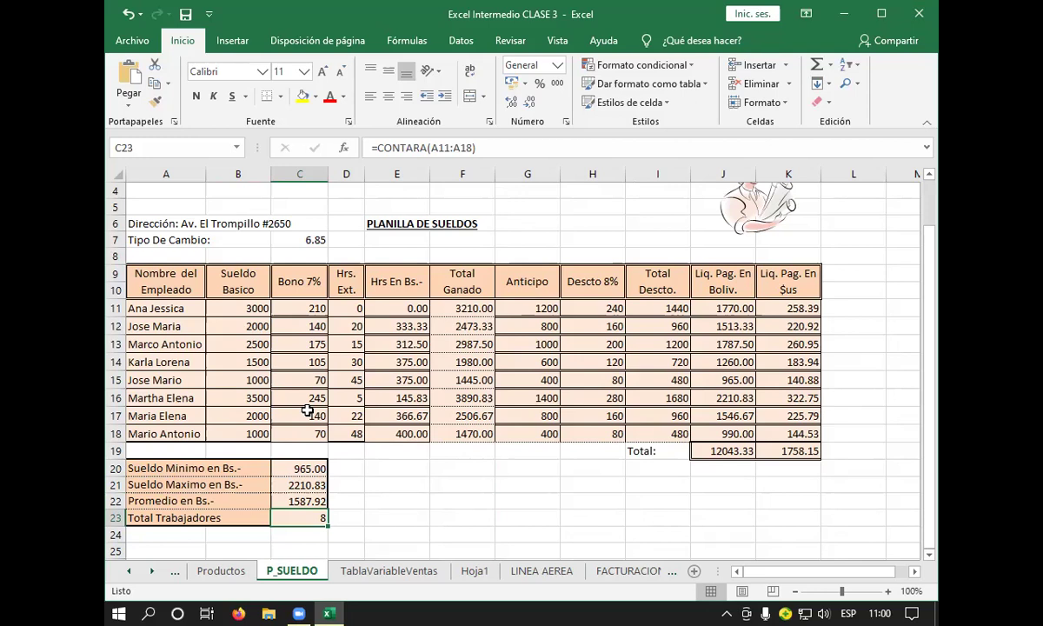
- Count the net pay values J11:J18 with CONTAR in C23 so Total Trabajadores shows 8
click(817, 66)
click(830, 66)
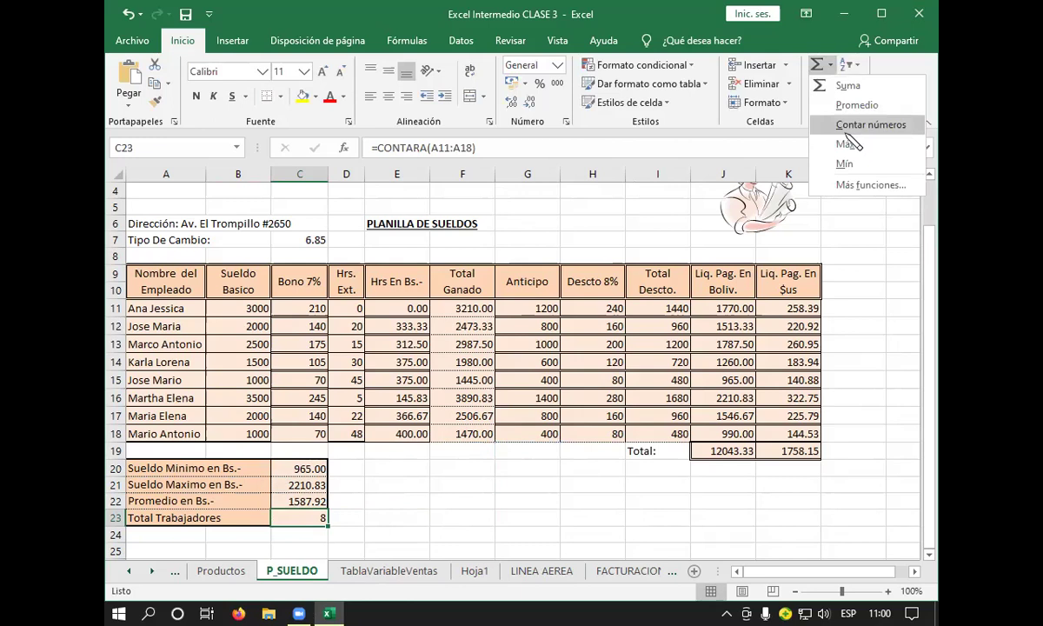
key(Return)
key(Return)
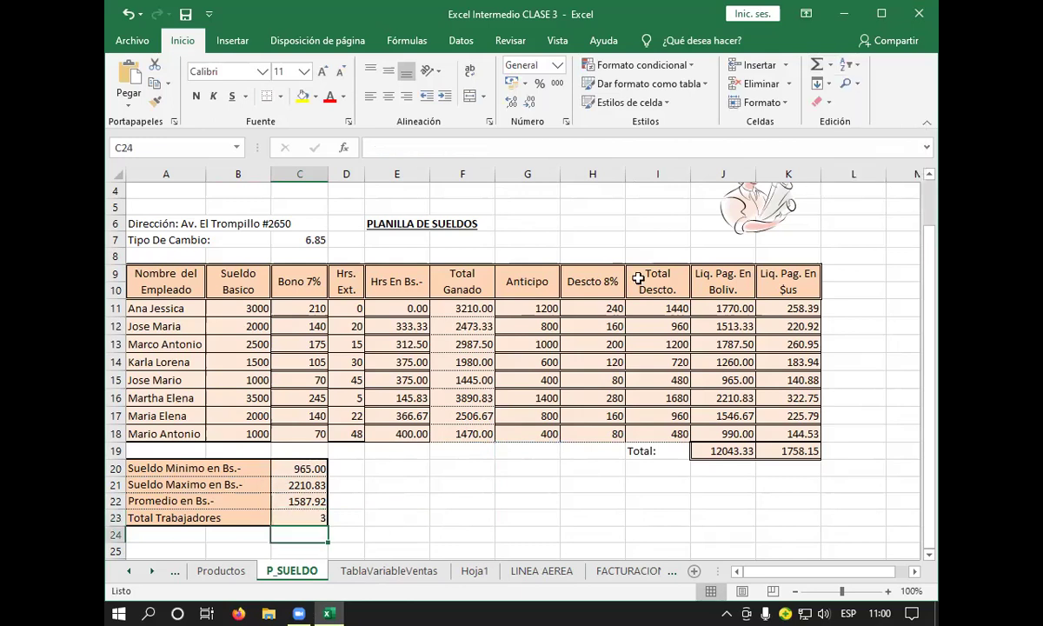
click(309, 518)
double_click(313, 519)
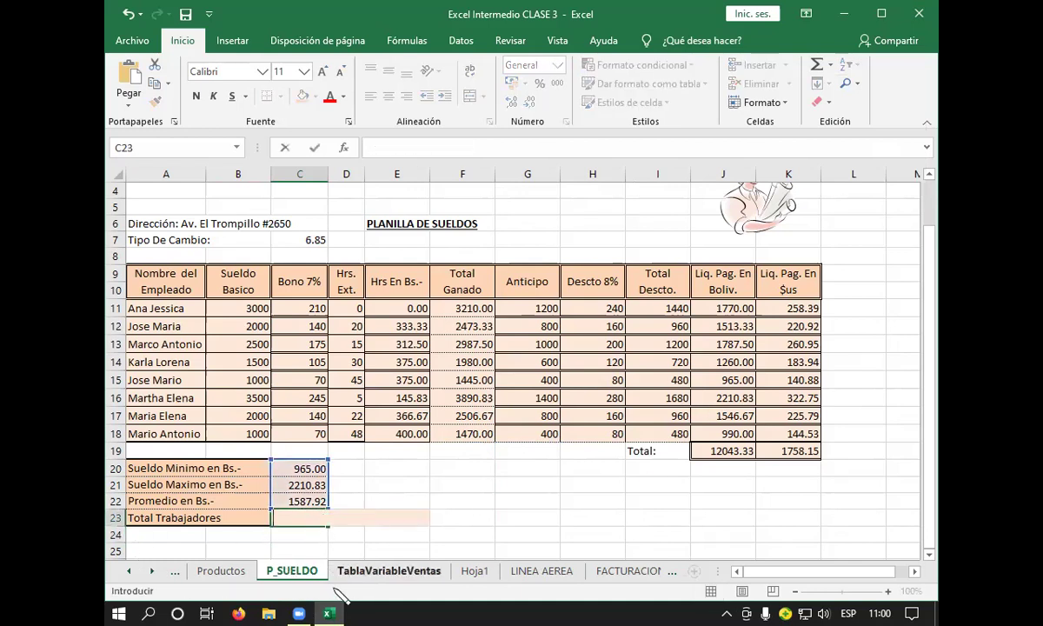
key(Escape)
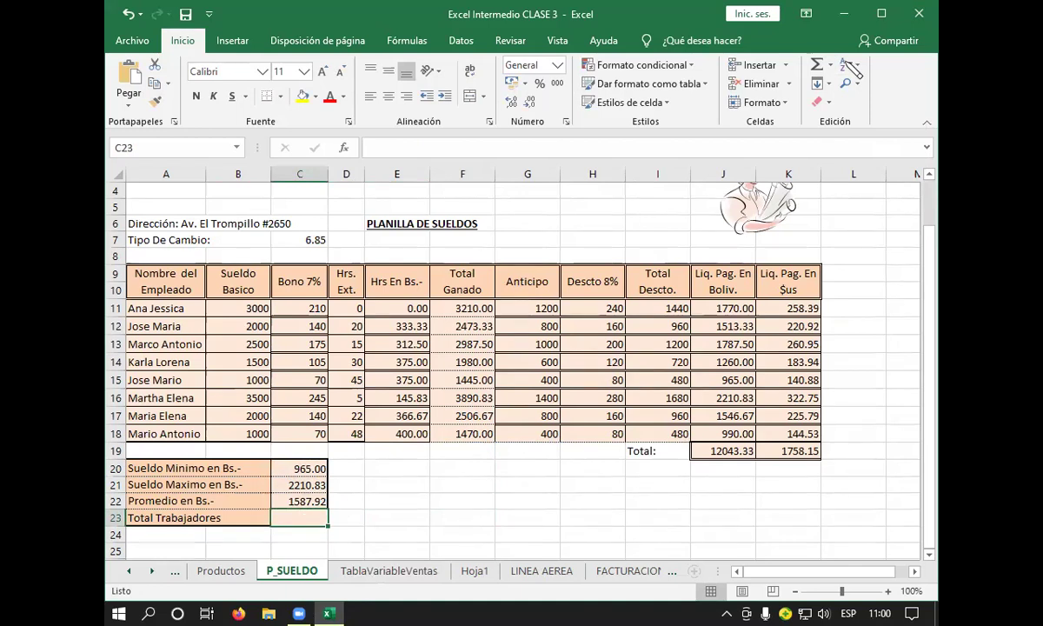
click(830, 64)
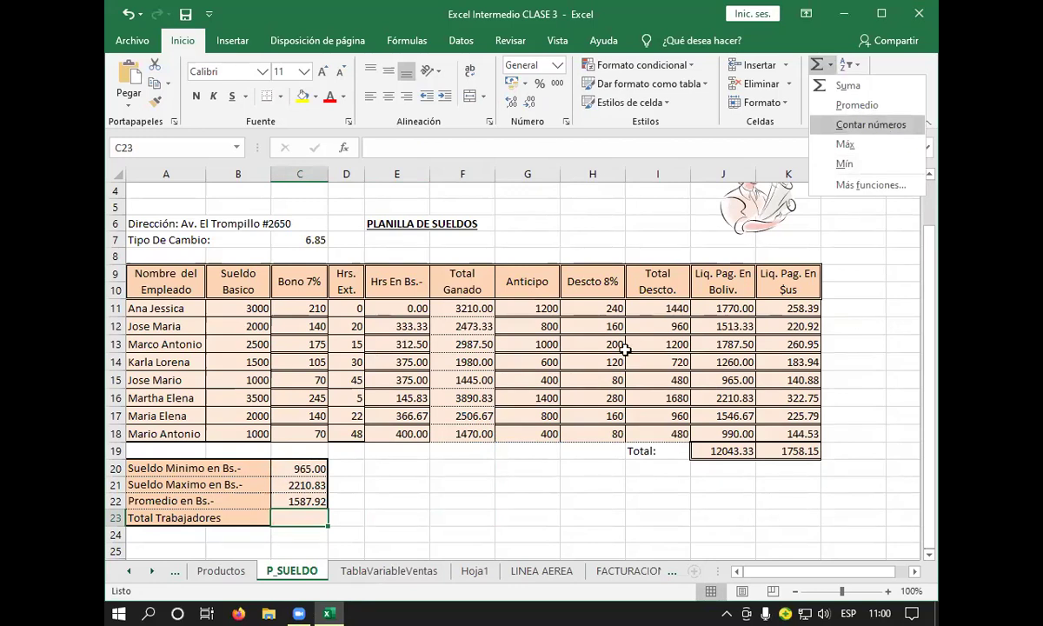
key(Return)
drag(723, 308, 722, 434)
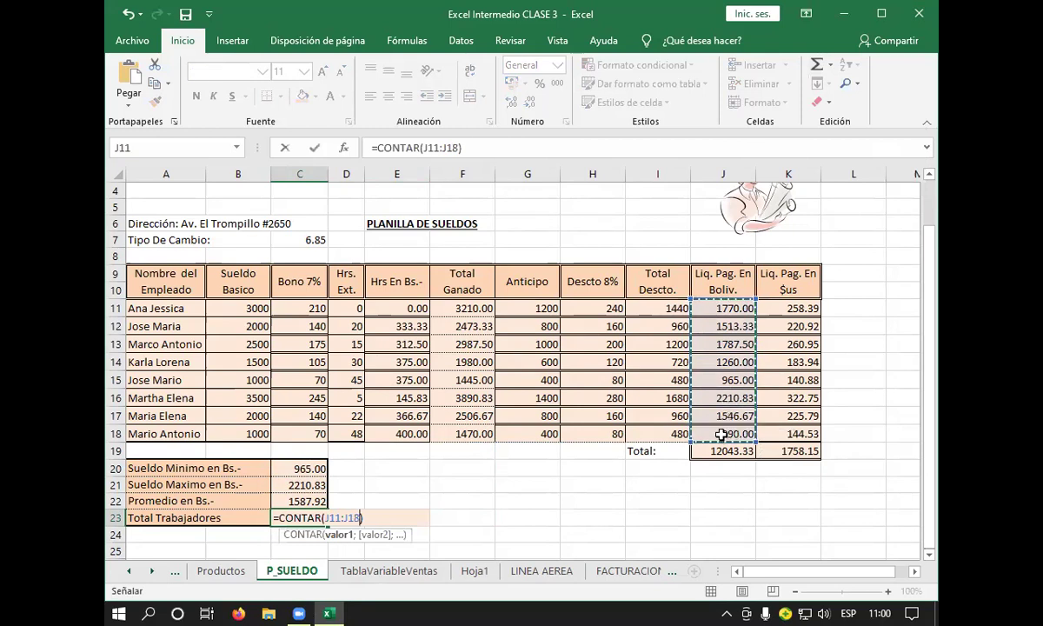
key(Return)
key(Return)
key(Return)
key(Return)
key(Return)
key(Return)
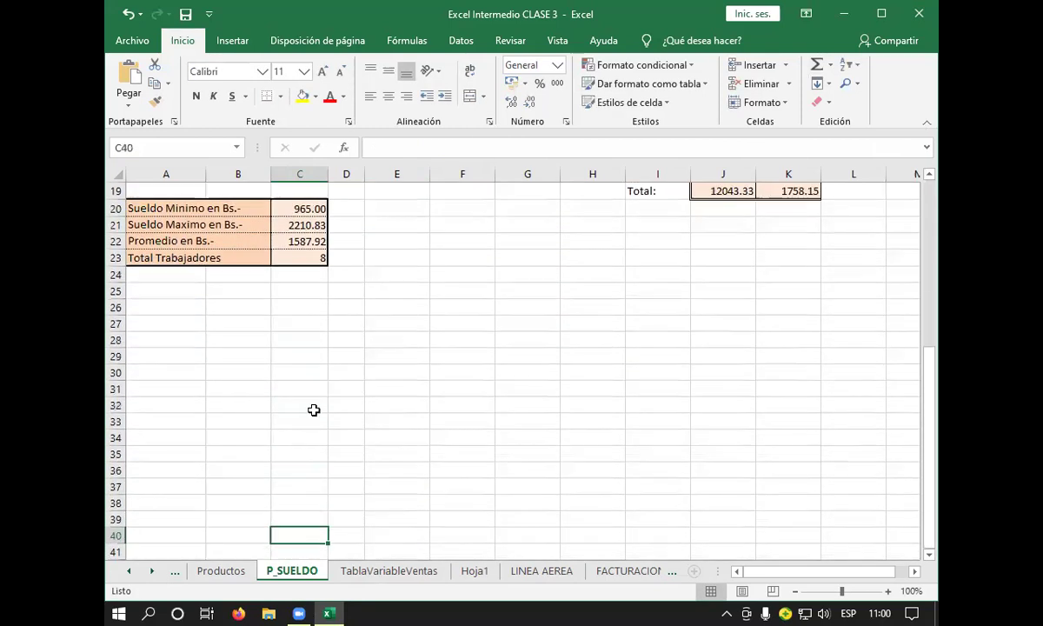
scroll(314, 409, up, 3)
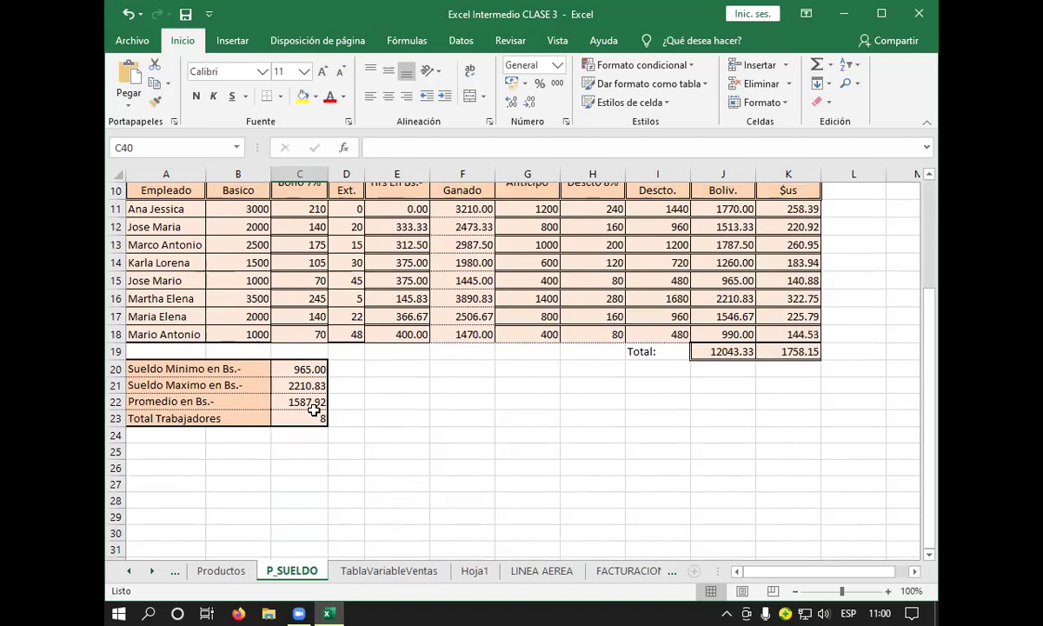
scroll(314, 409, up, 3)
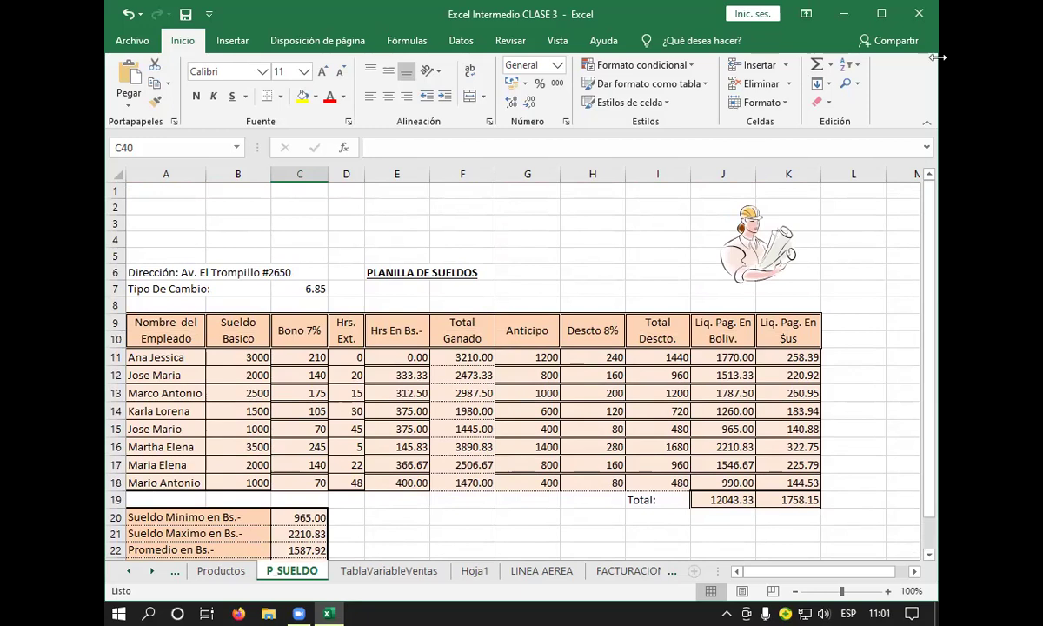
- Show the AutoSum (Σ) dropdown list of sum, average, count, max and min
click(831, 66)
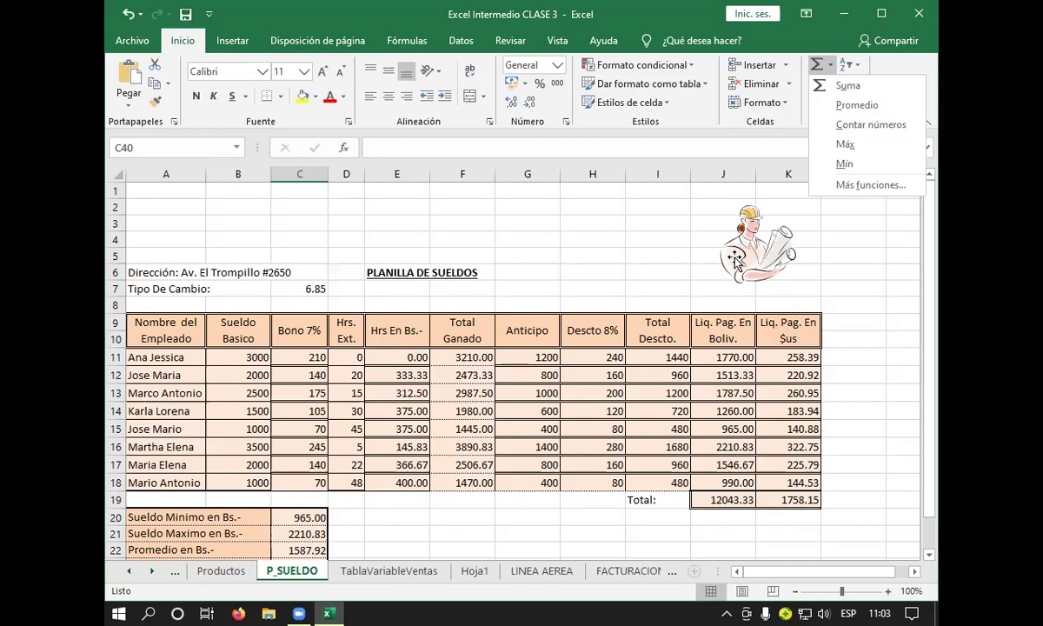
scroll(747, 266, down, 3)
scroll(754, 275, up, 1)
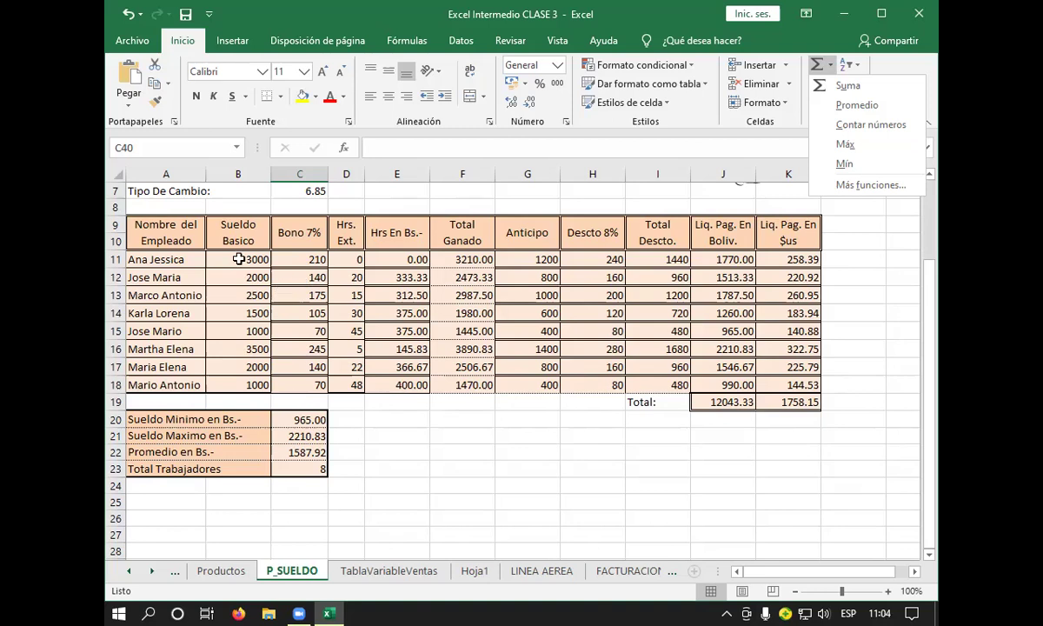
- Select the employee names A11:A18, cancelling the replace-data prompt
drag(238, 259, 246, 385)
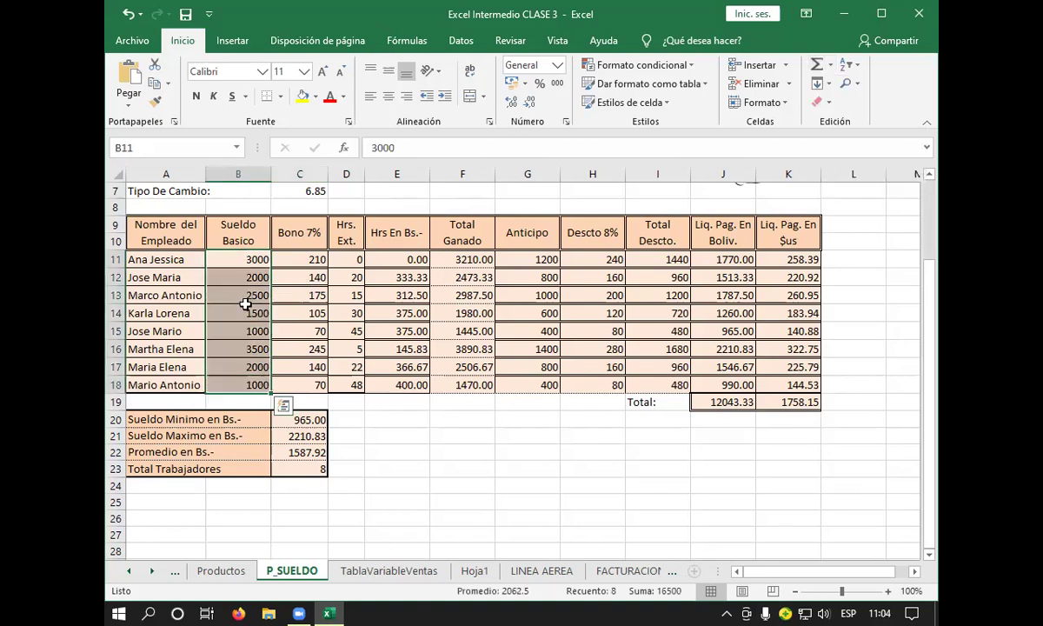
mouse_move(178, 260)
mouse_down()
mouse_move(214, 261)
mouse_move(233, 369)
mouse_up()
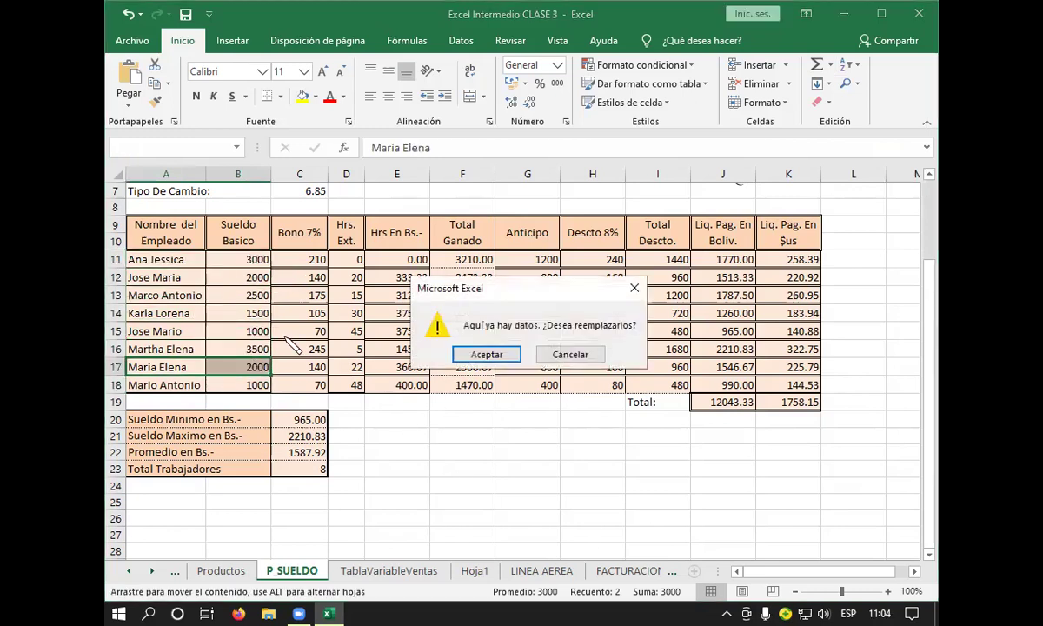
click(539, 353)
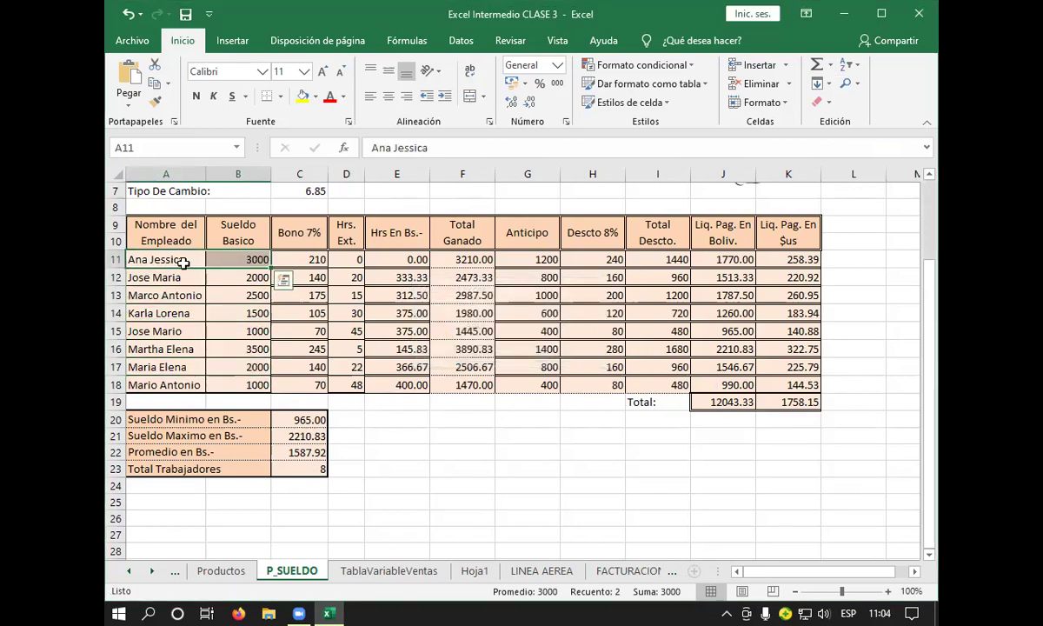
drag(183, 263, 190, 384)
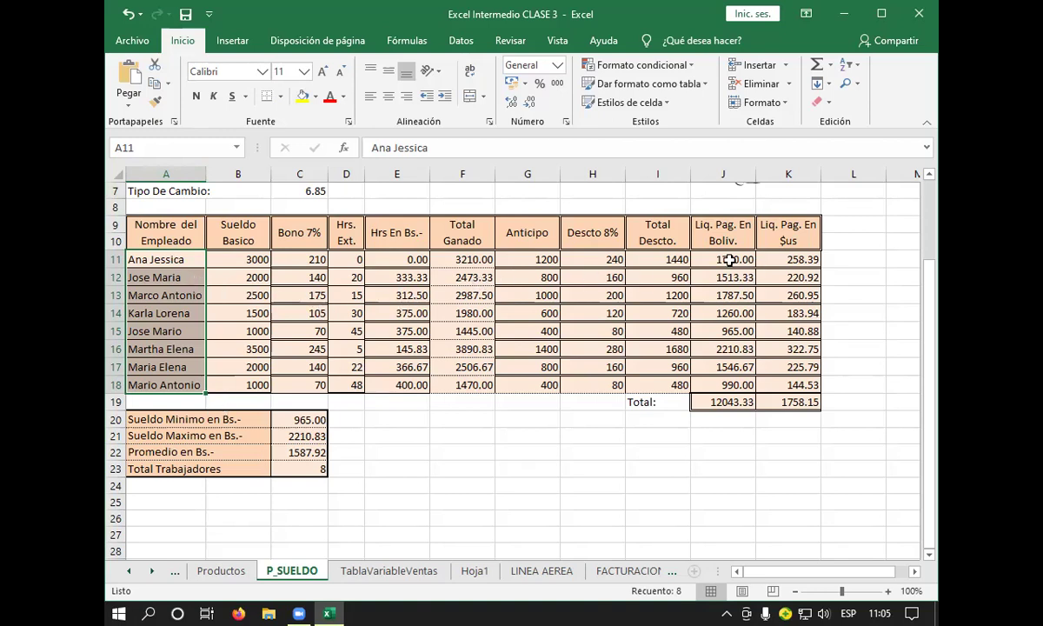
- Ctrl-drag to add net pay J11:J18 alongside the names A11:A18
drag(729, 259, 715, 383)
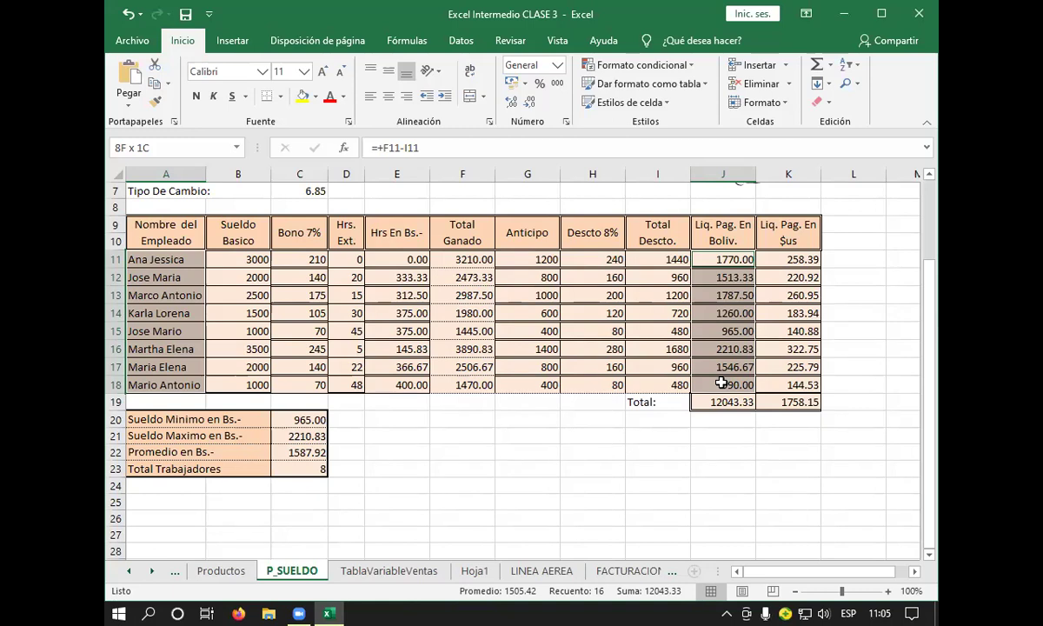
mouse_move(721, 384)
mouse_down()
mouse_move(719, 368)
mouse_move(739, 369)
mouse_up()
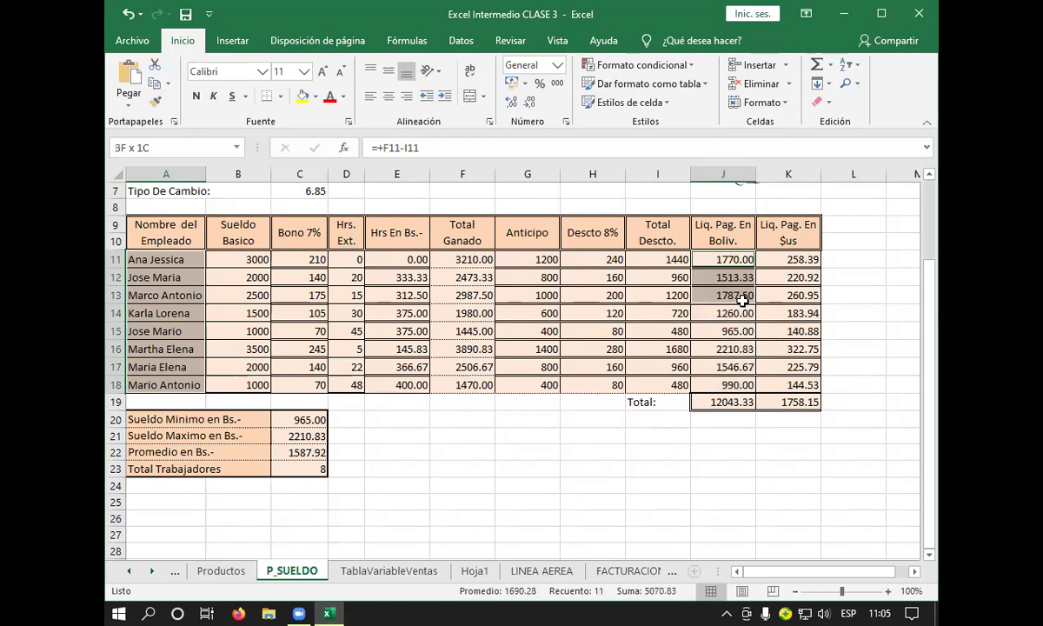
drag(740, 369, 744, 382)
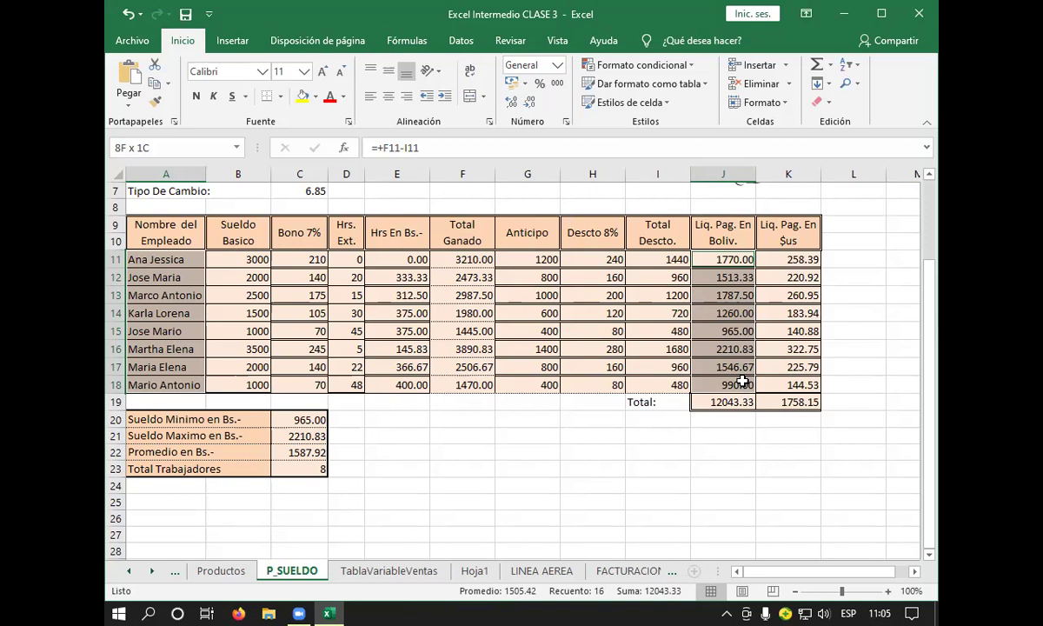
drag(743, 381, 733, 389)
drag(733, 388, 733, 383)
drag(733, 384, 733, 384)
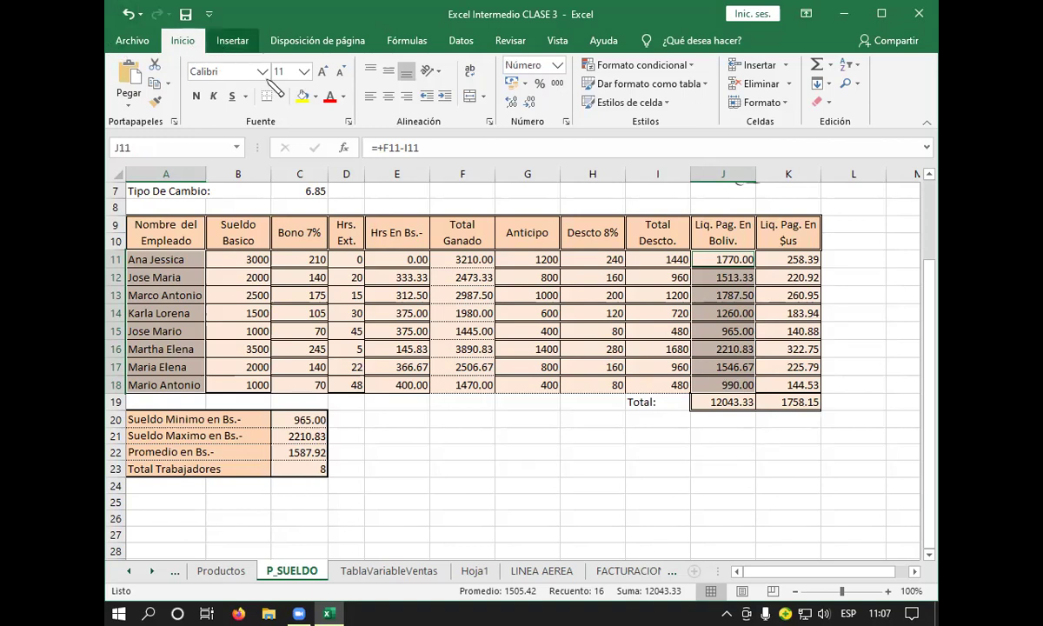
- Insert a 3D pie chart of net pay per employee
click(232, 40)
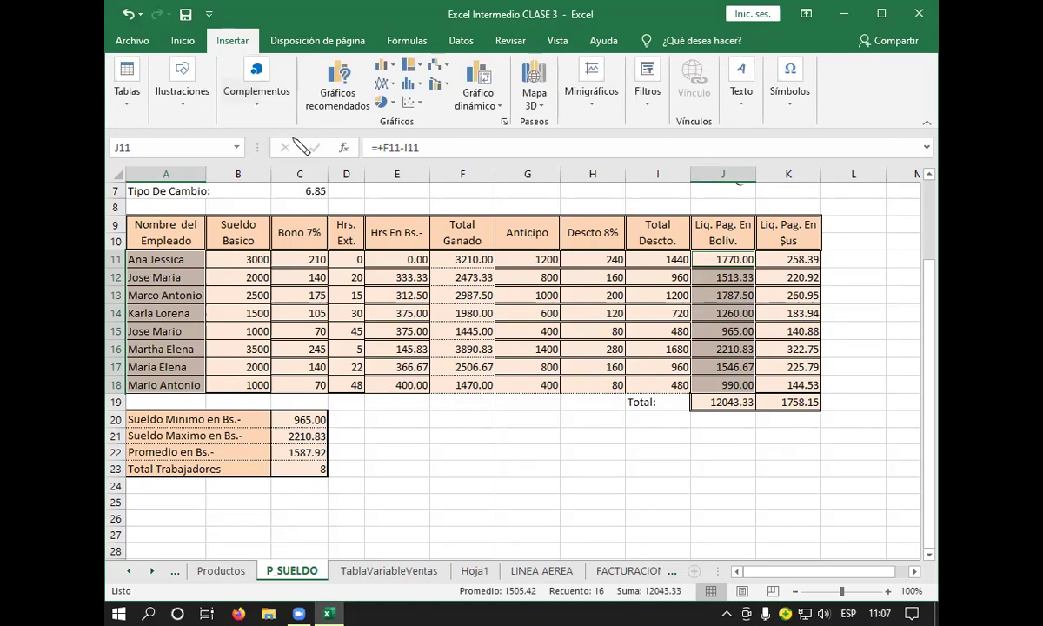
click(393, 101)
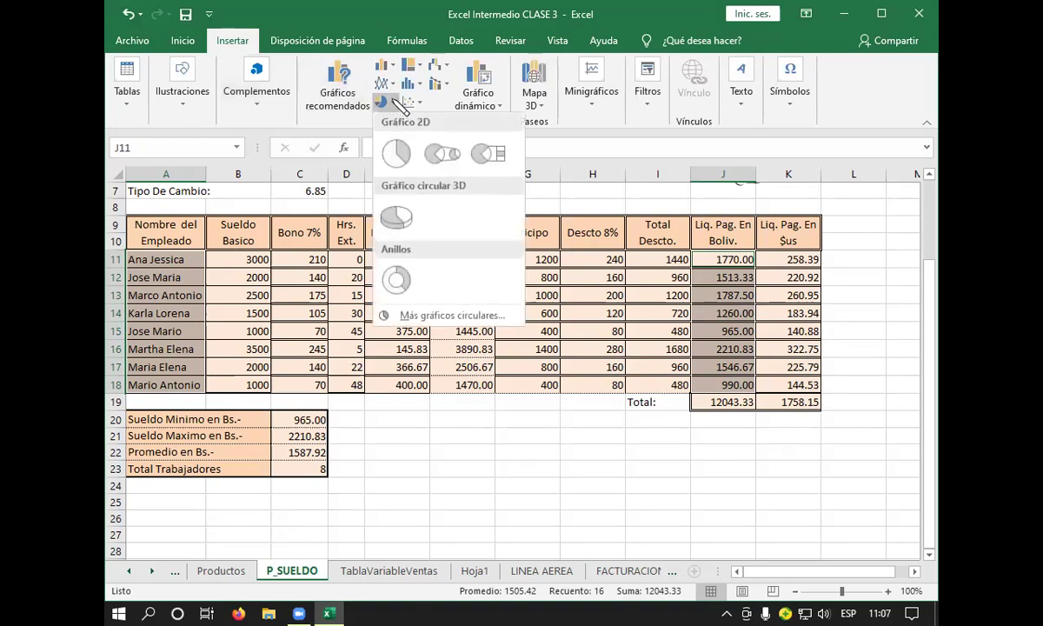
click(396, 220)
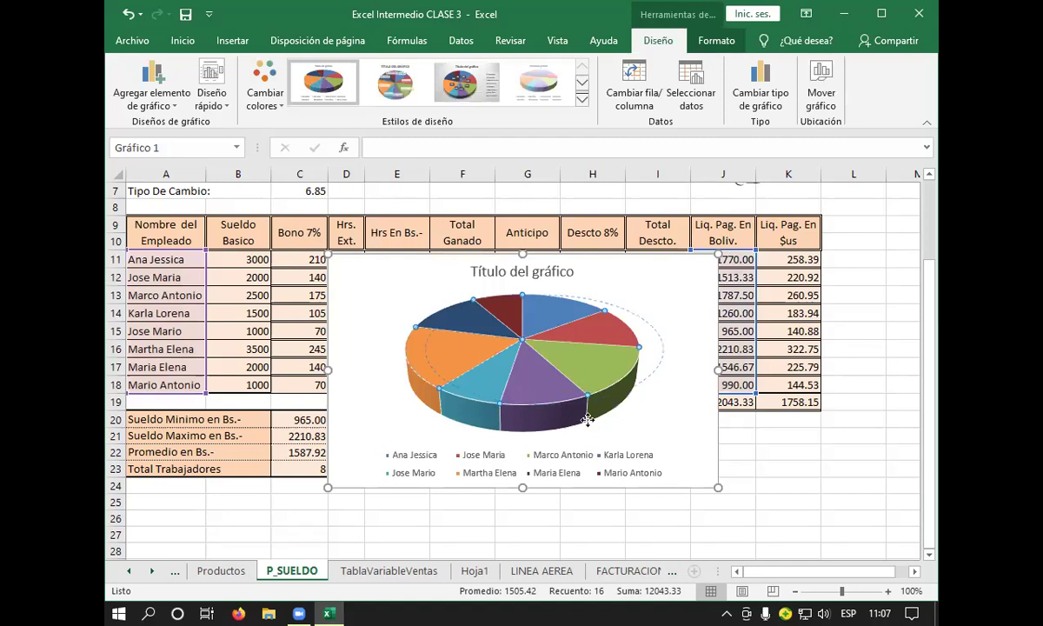
- Drag the pie chart toward the lower right of the sheet
click(543, 393)
click(760, 471)
click(642, 415)
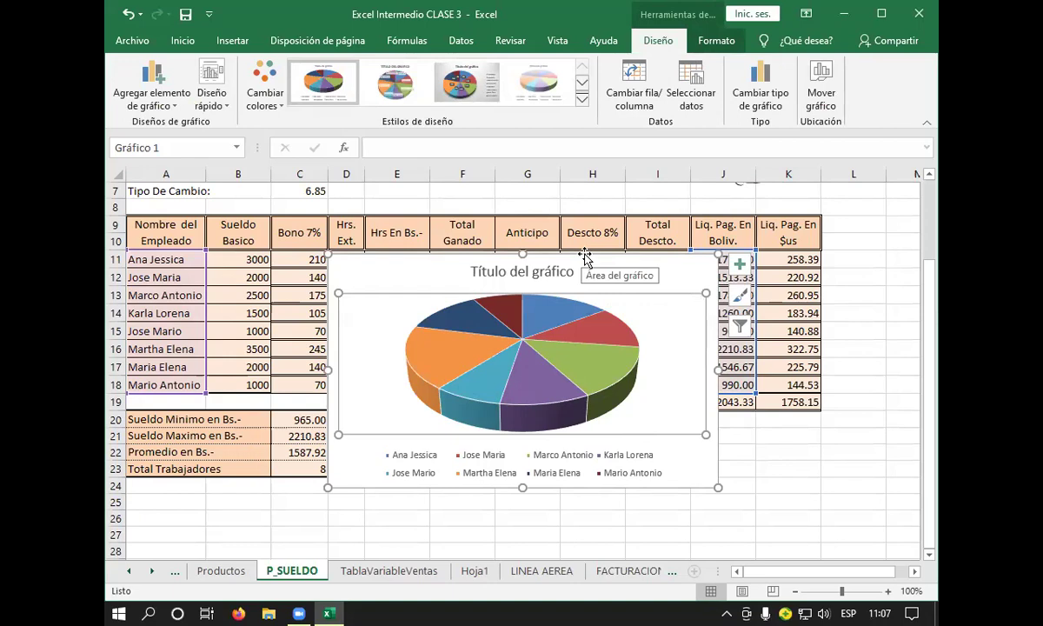
drag(590, 256, 747, 356)
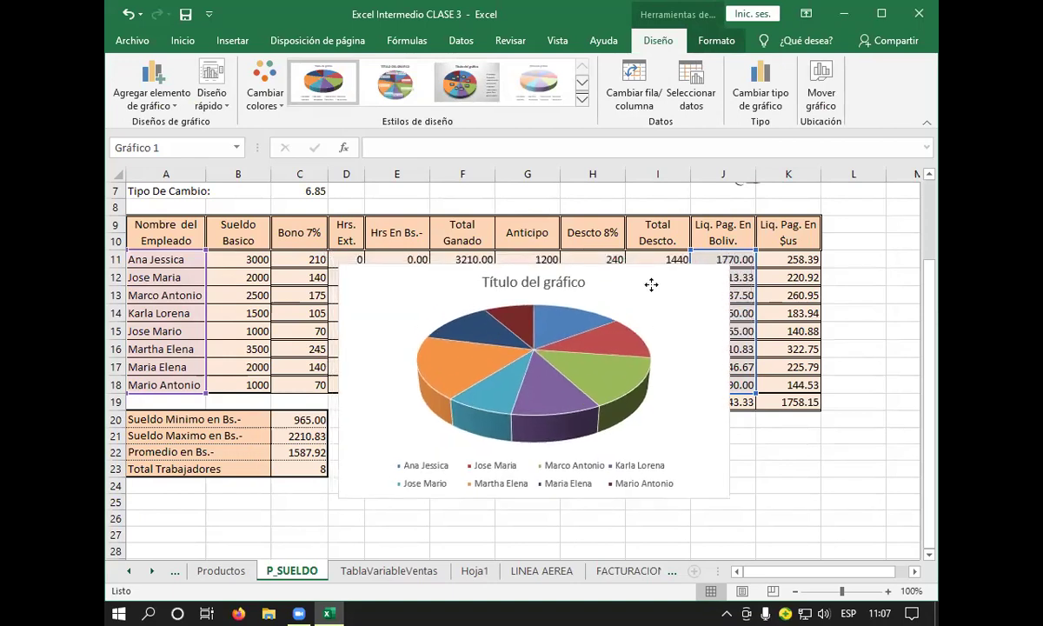
scroll(667, 328, down, 1)
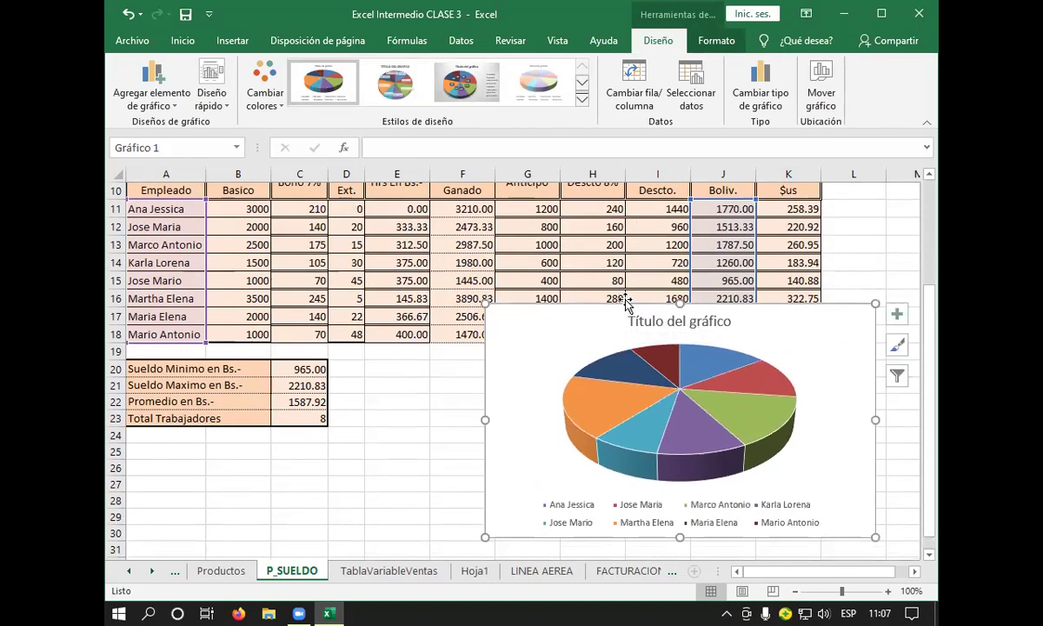
- Show the TablaVariableVentas sheet from the top and preview it with Ctrl+P
click(383, 570)
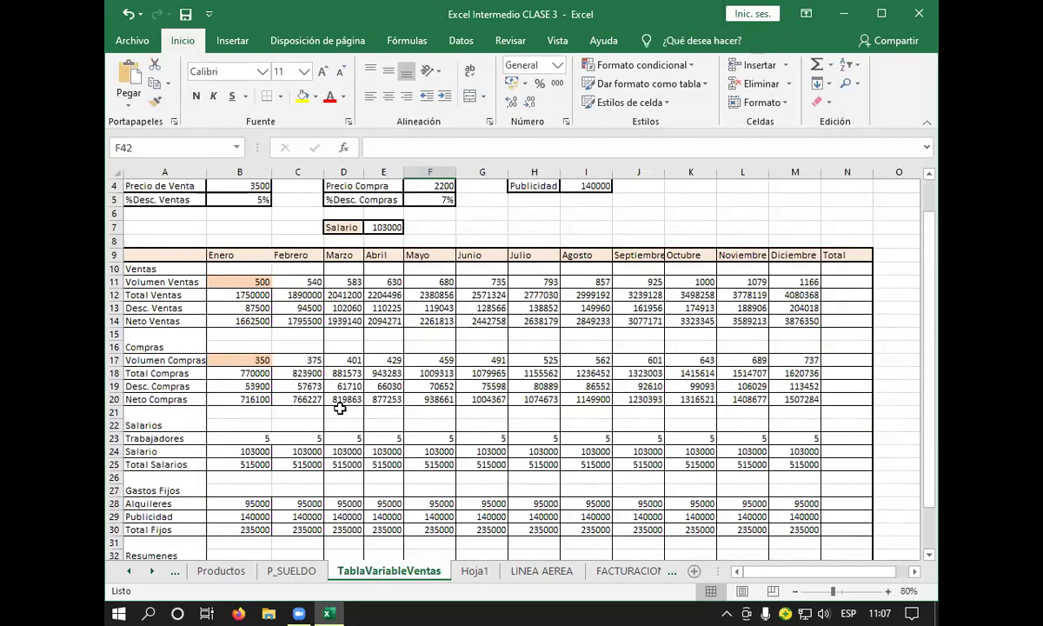
scroll(323, 344, up, 1)
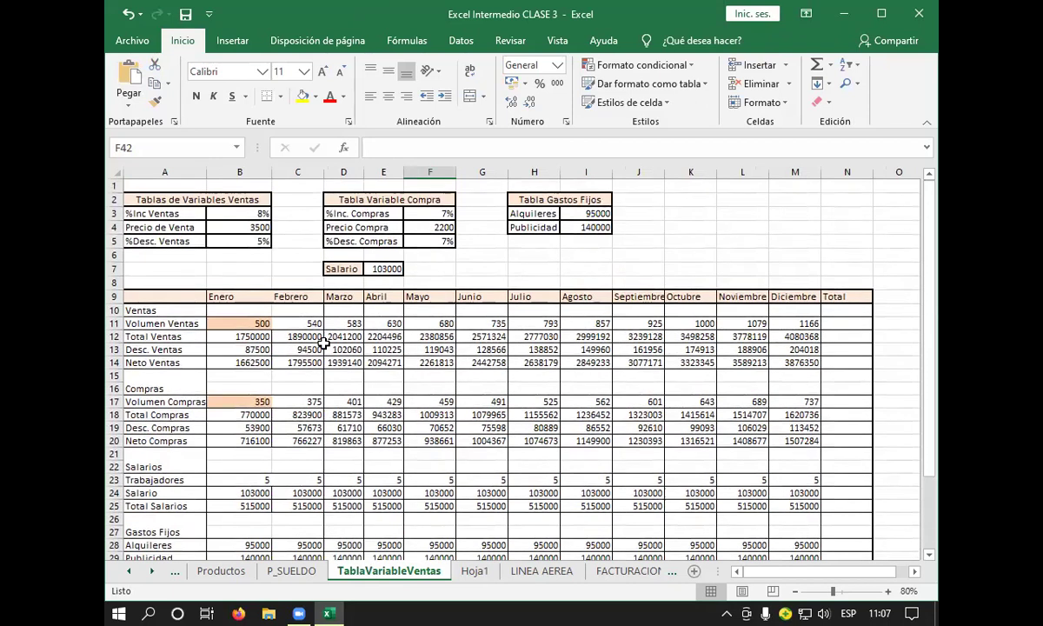
key(ctrl+p)
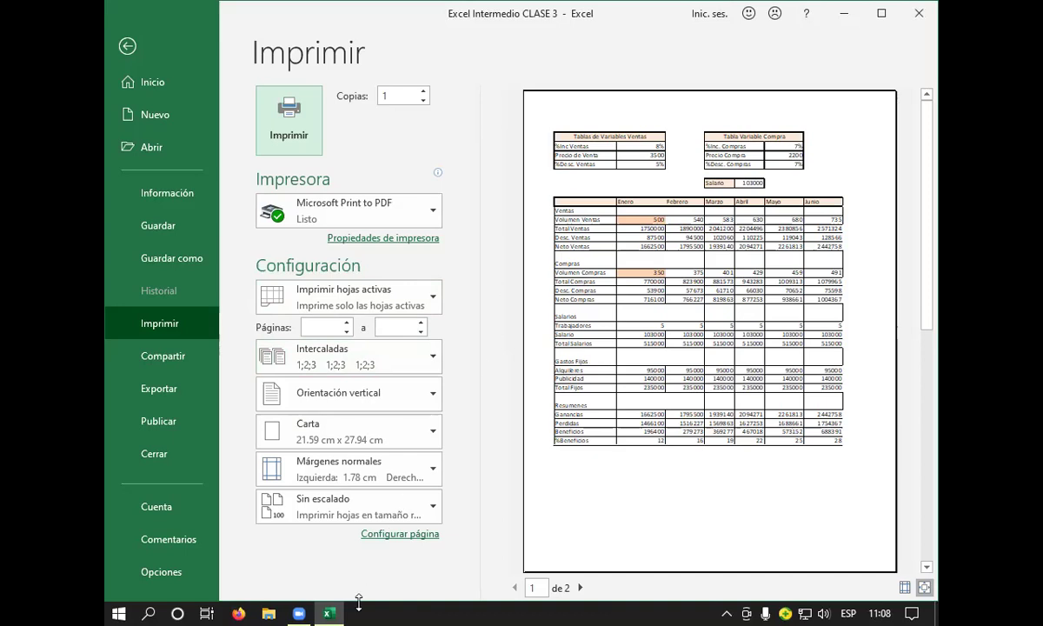
- Set Horizontal orientation in Page Setup so the preview spans 4 pages
click(402, 537)
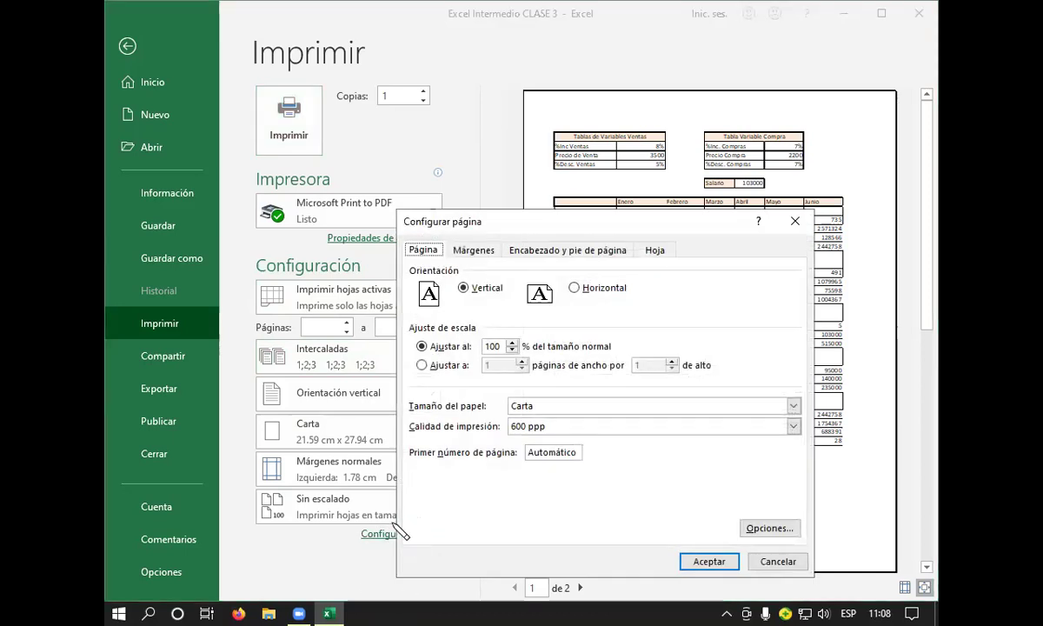
click(574, 288)
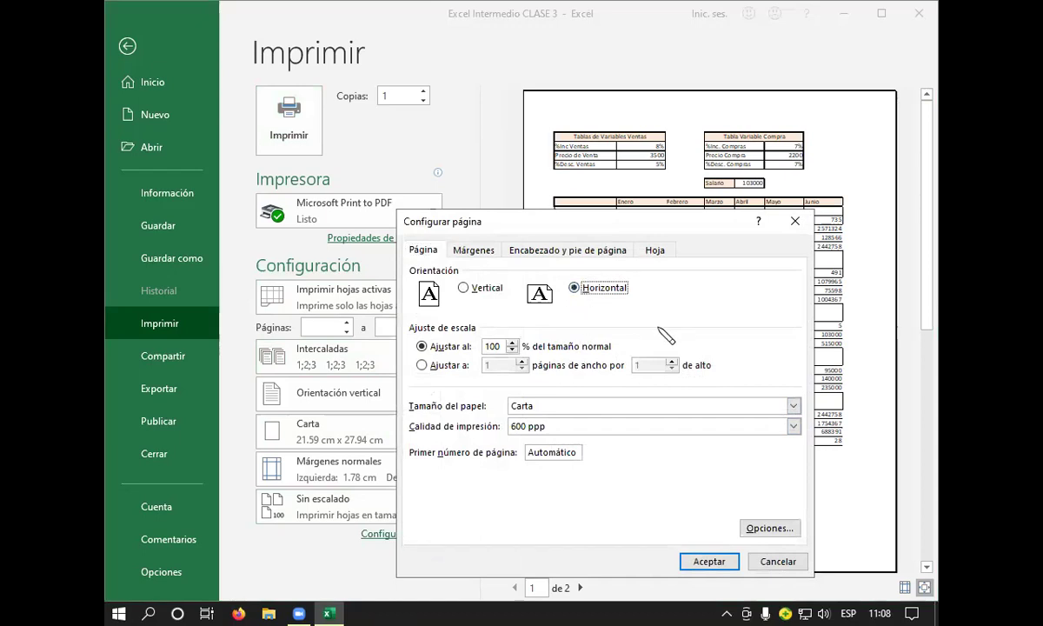
click(709, 562)
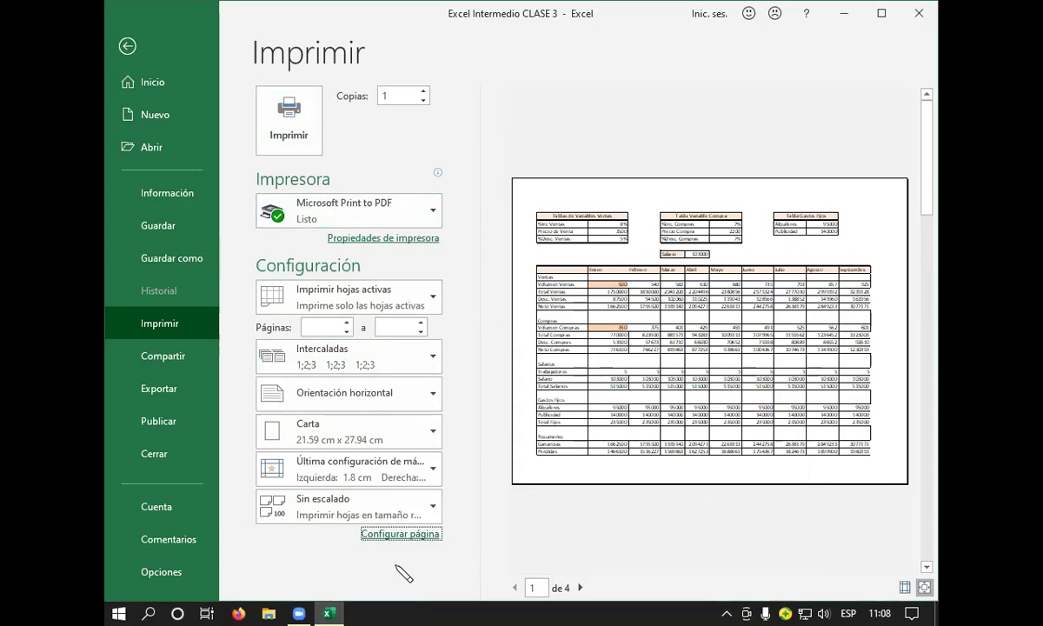
- Scale the sales sheet to fit 1 page wide by 1 page tall in Configurar página
click(431, 525)
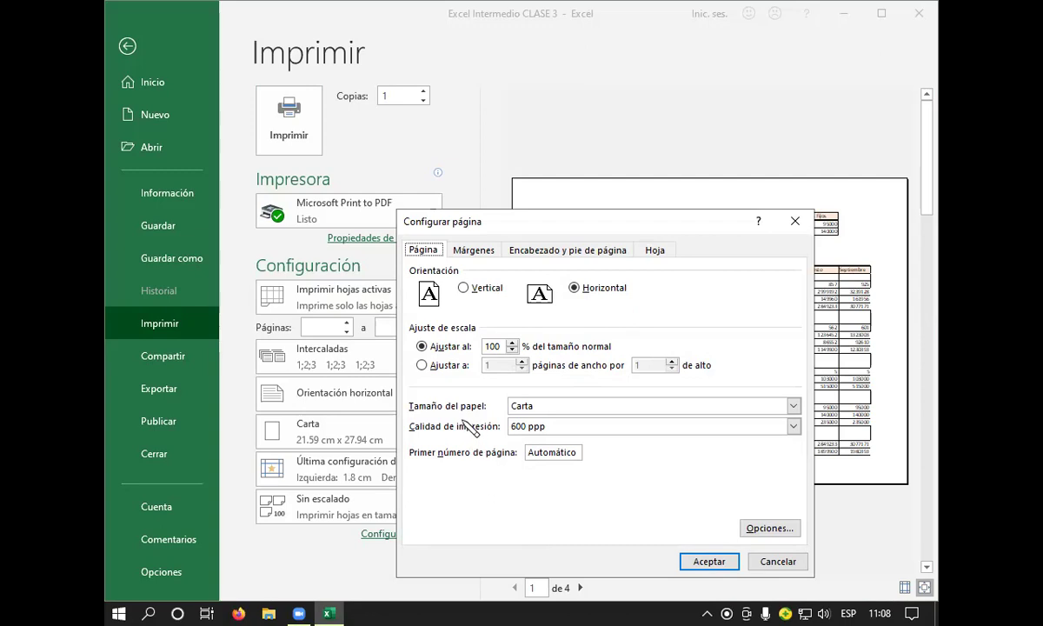
click(422, 365)
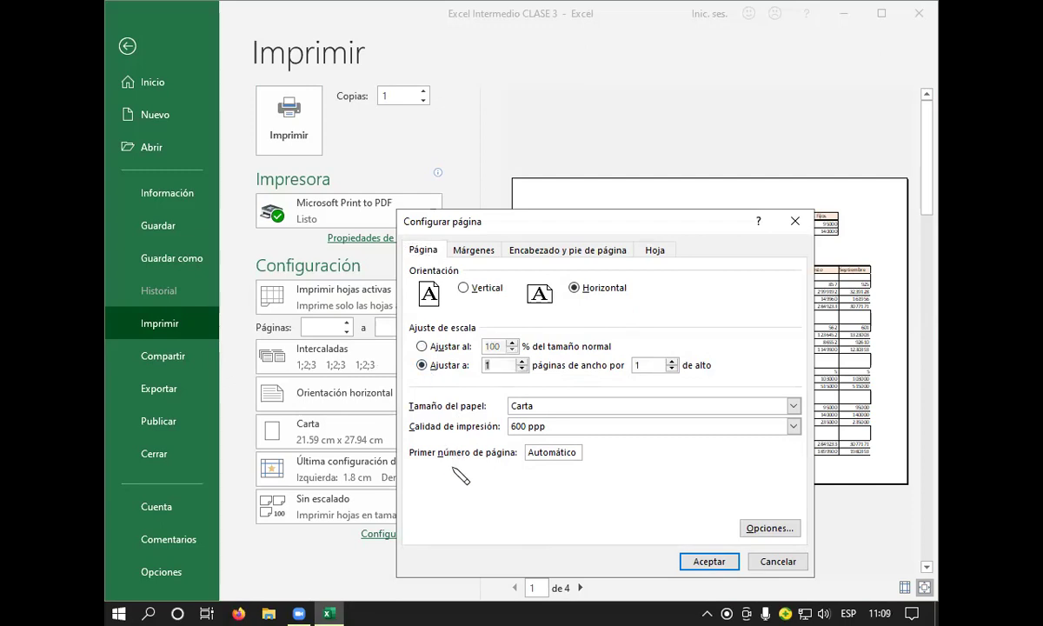
click(691, 560)
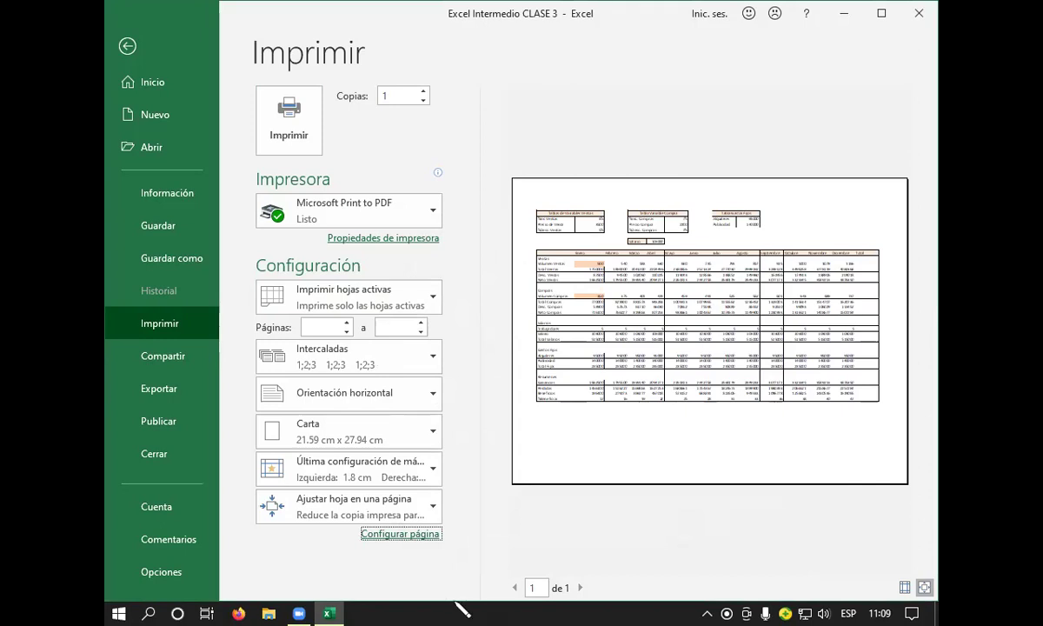
click(397, 534)
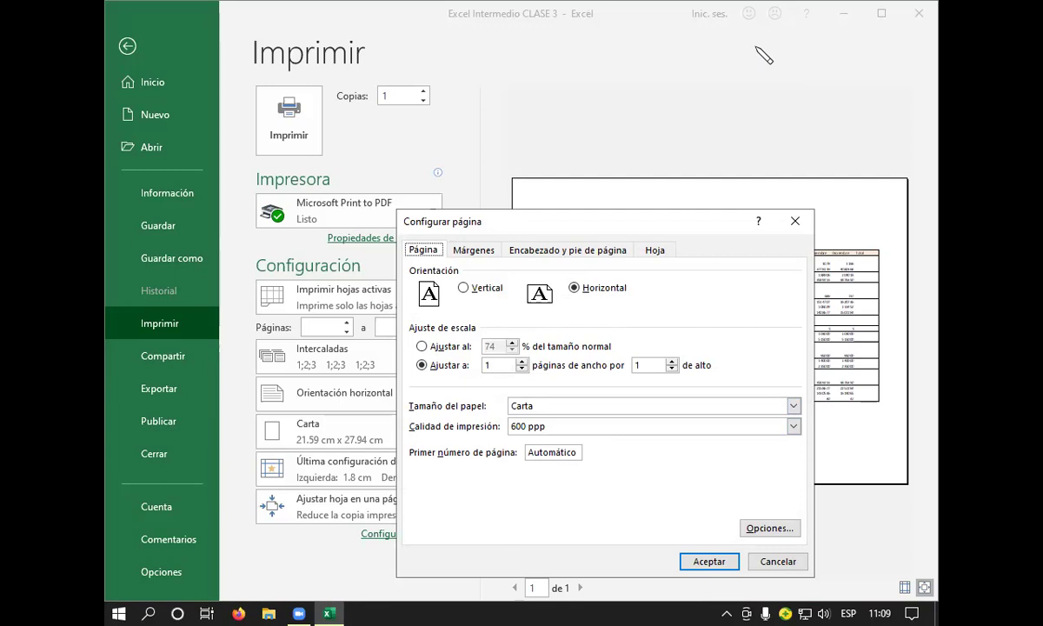
- On the Márgenes tab, enter 0.5 for both the Izquierdo and Derecho margins
click(478, 253)
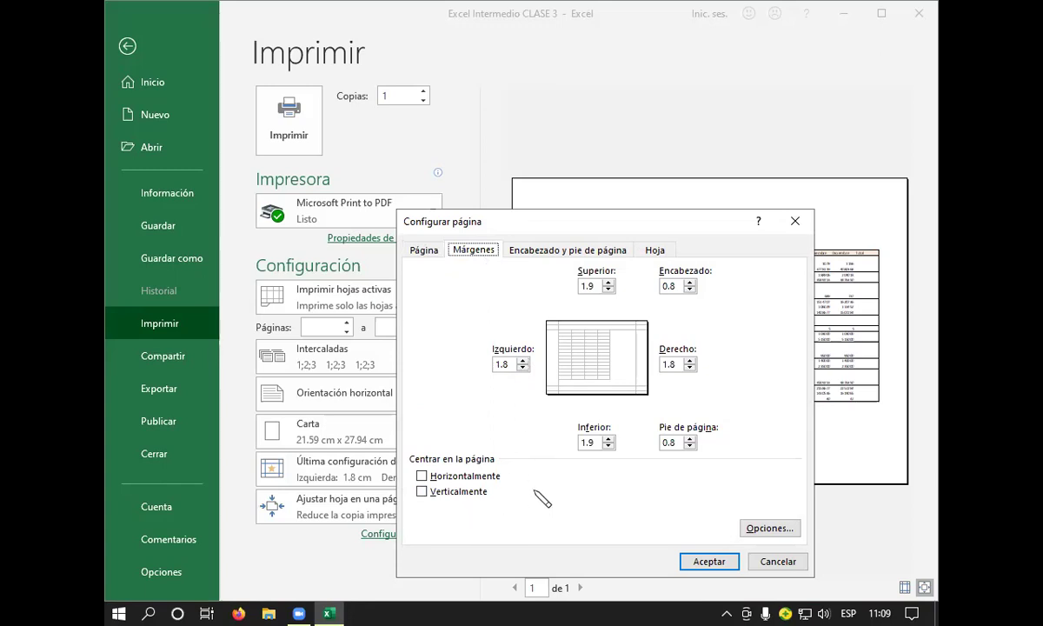
click(523, 368)
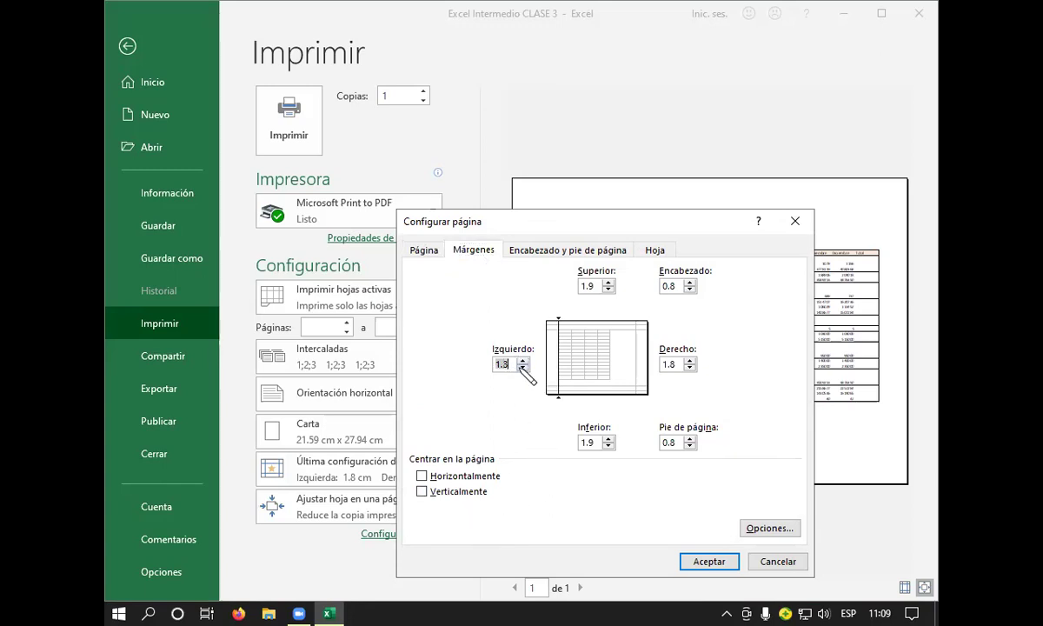
text(0.5)
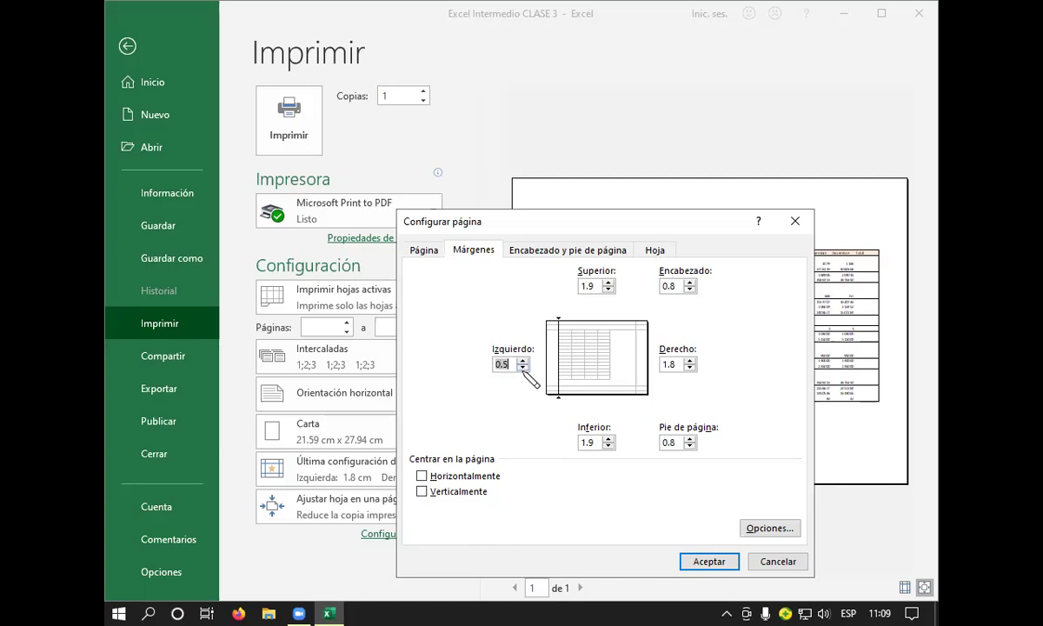
click(689, 367)
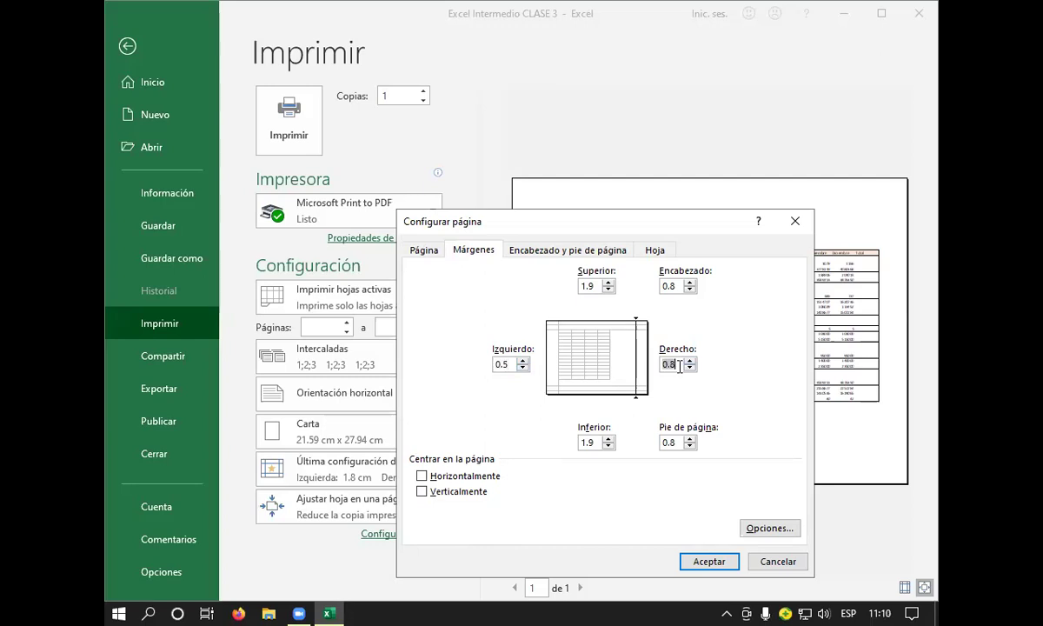
text(0.5)
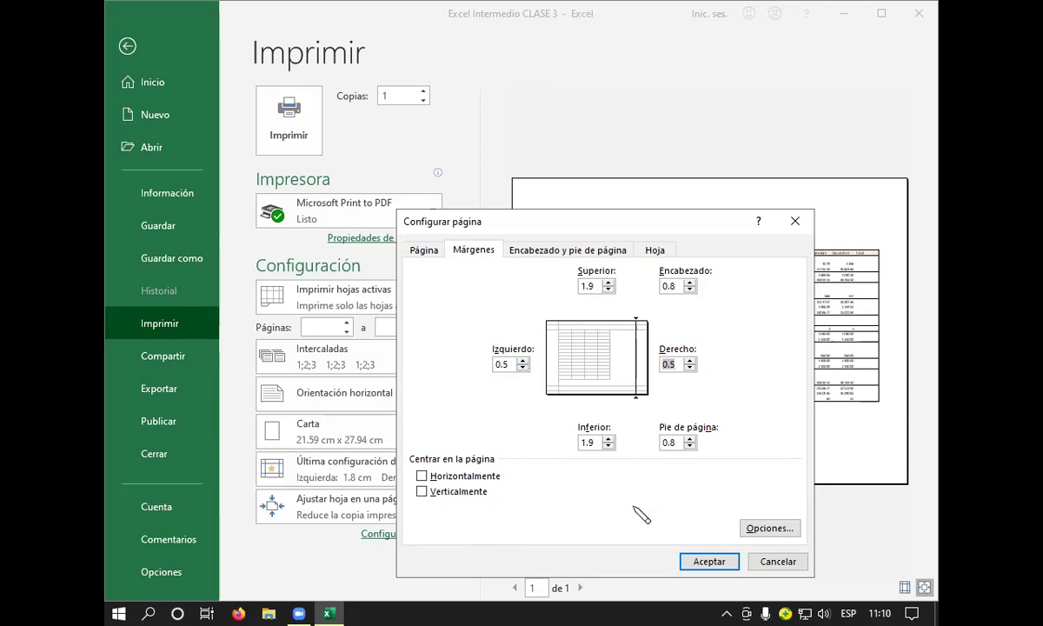
key(Right)
- Apply the 0.5 cm side margins and bring back the Configurar página dialog
click(705, 562)
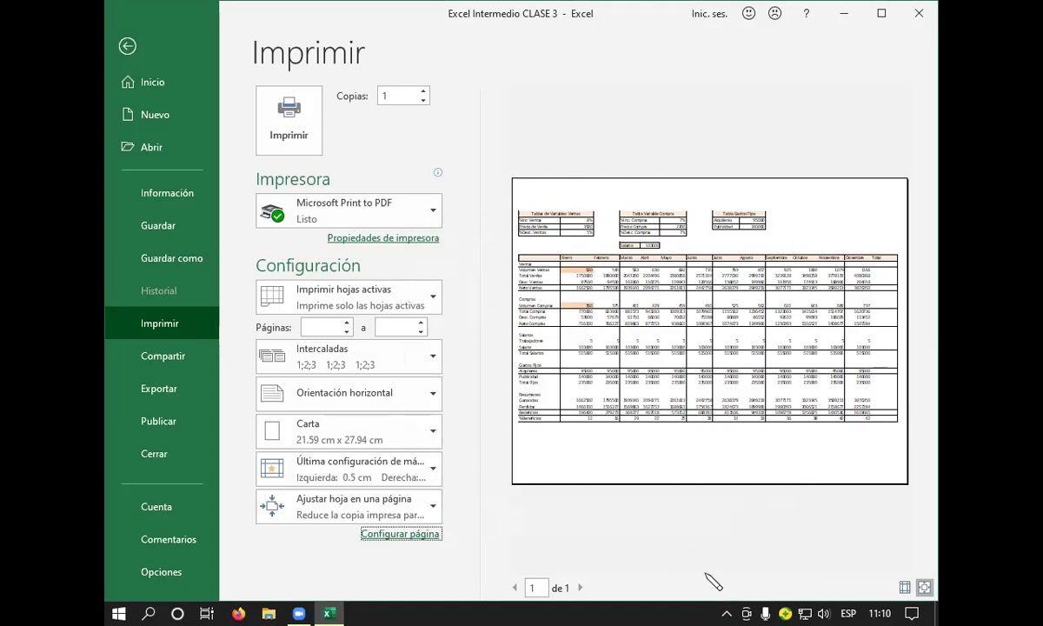
click(409, 533)
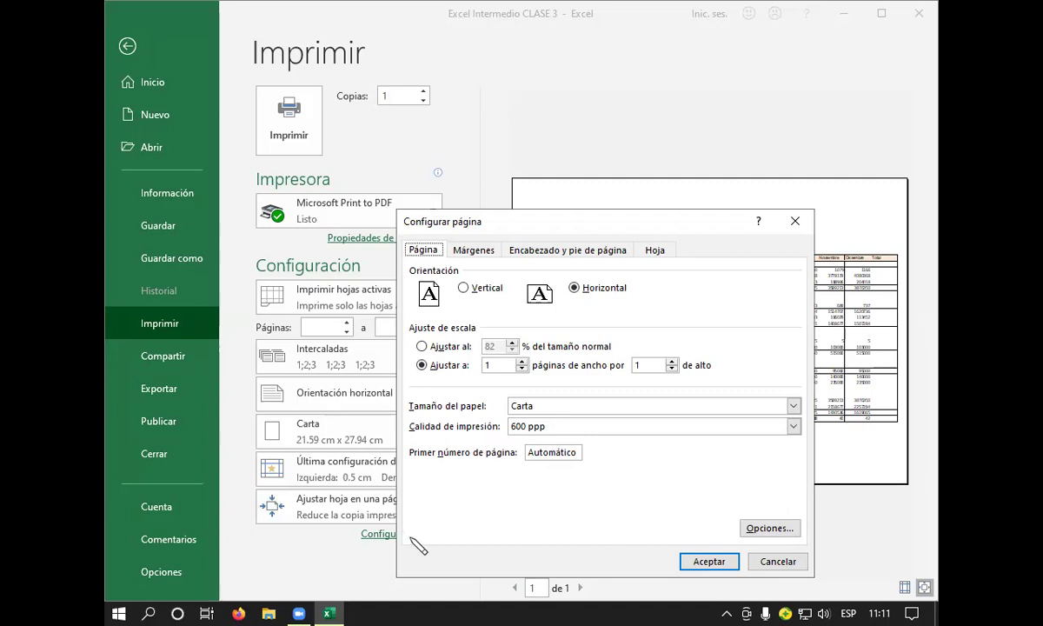
- Go to the Encabezado y pie de página settings and start a custom header
click(539, 250)
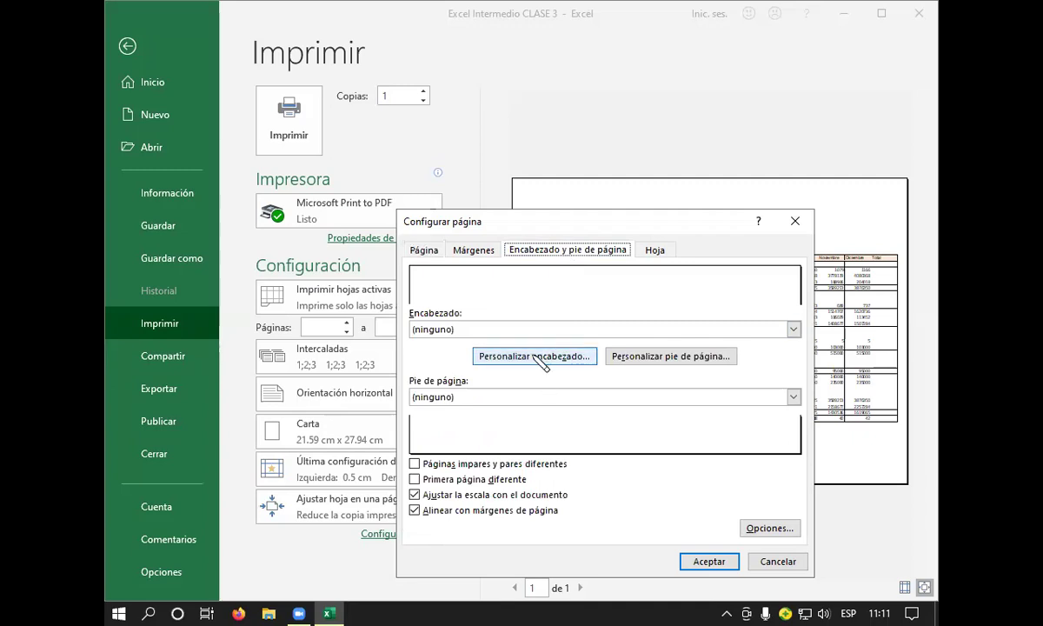
click(534, 357)
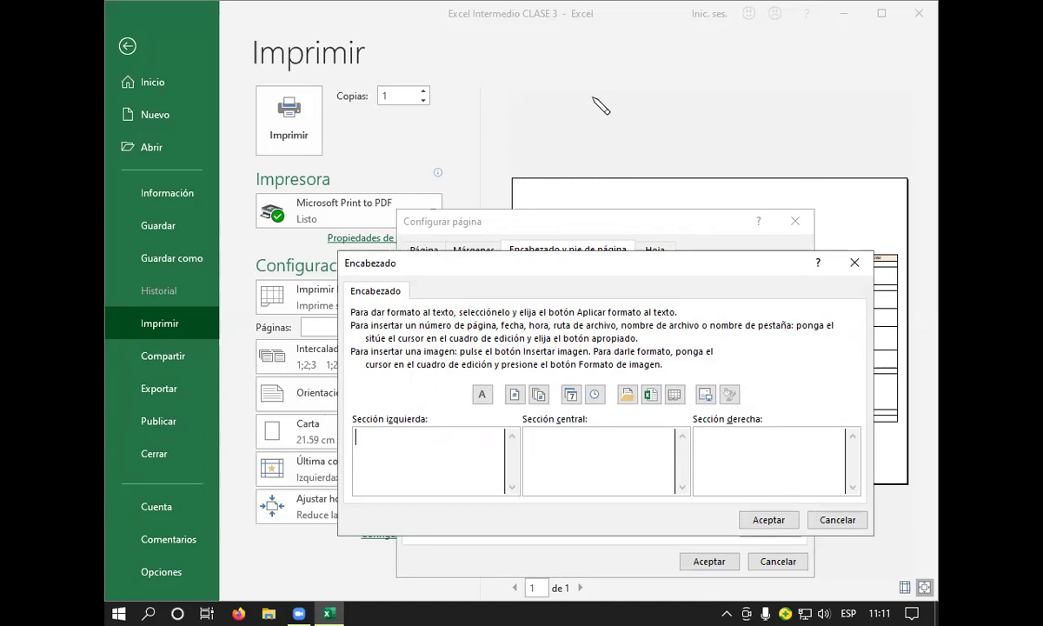
- Type 'Nombre:' followed by the student's full name in the header's left section
text(no)
key(BackSpace)
key(BackSpace)
text(Nombre)
text(:)
text( Jps)
key(BackSpace)
key(BackSpace)
text(osue)
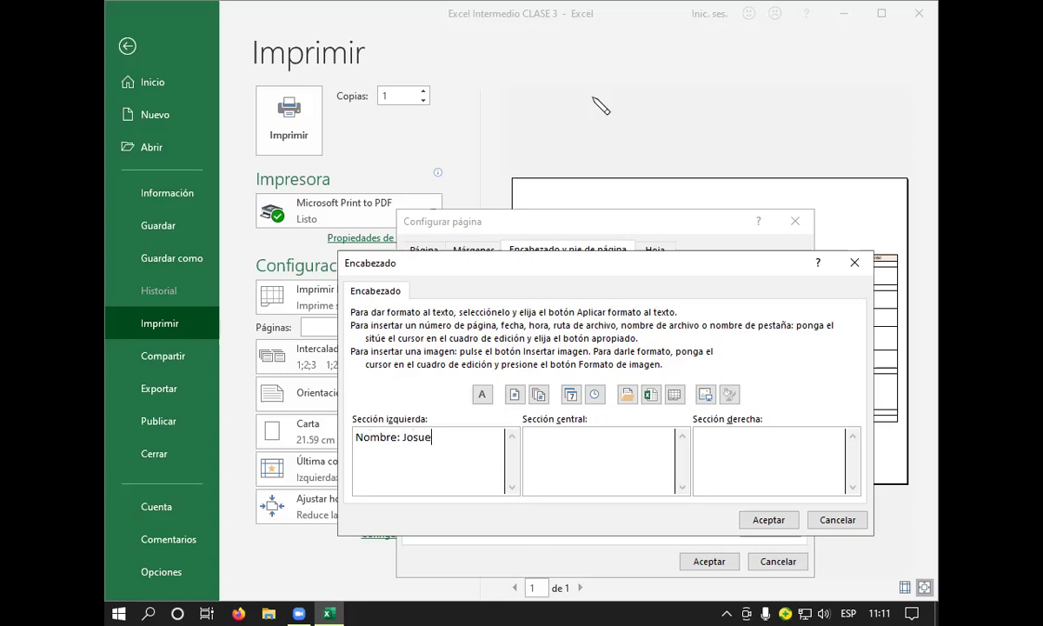
text( Ed)
text(uardo)
text(N)
key(BackSpace)
text(S)
key(BackSpace)
text(ANDI)
key(BackSpace)
key(BackSpace)
key(BackSpace)
key(BackSpace)
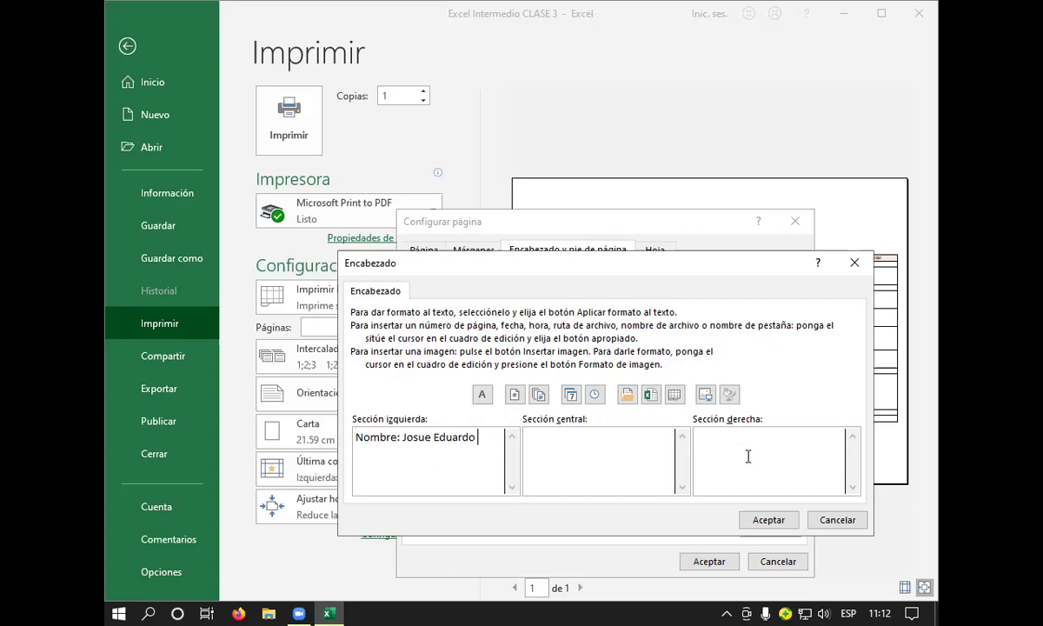
- Put 'Instituto tecnico cumbre' in the header's right section and confirm the header
click(719, 444)
text(Insti)
text(tu)
text(to)
text( tecn)
text(ico)
text( cumbre)
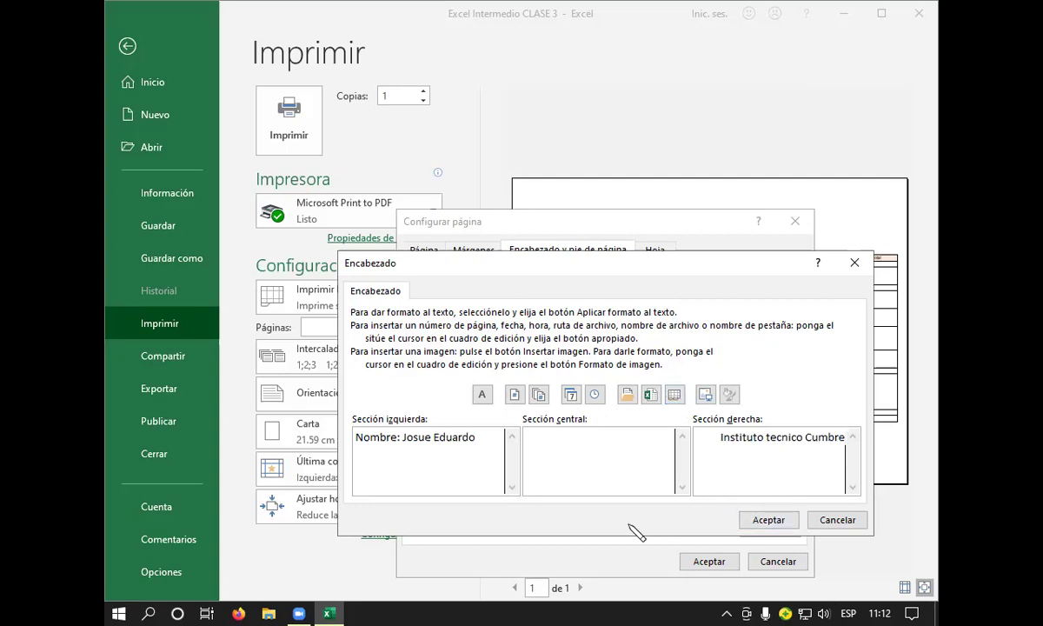
click(560, 448)
click(763, 521)
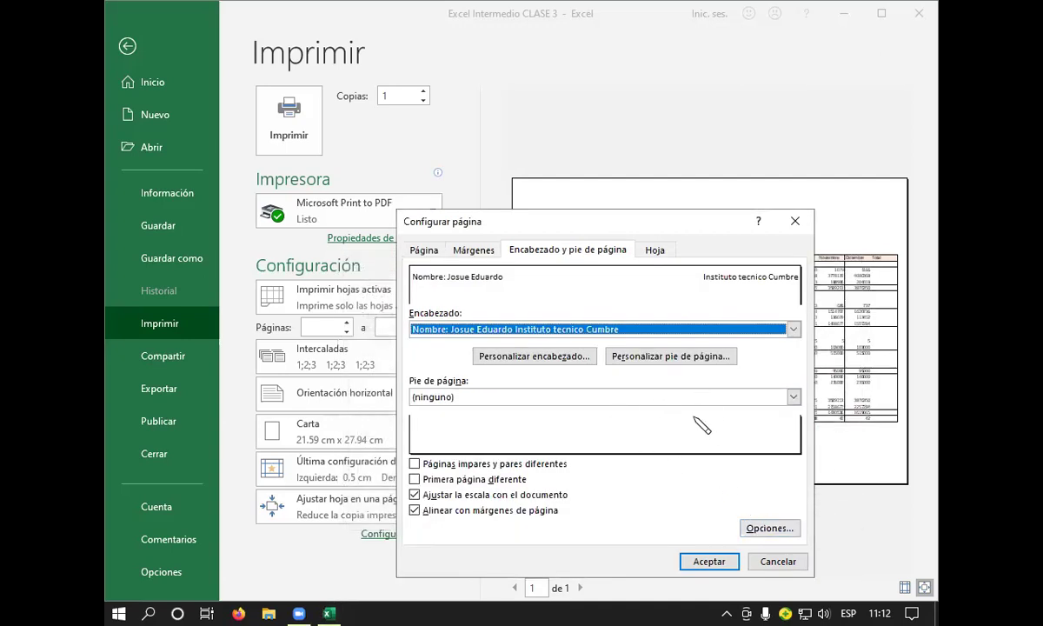
- Open the custom footer editor and enter 'Docente' in its left section
click(648, 365)
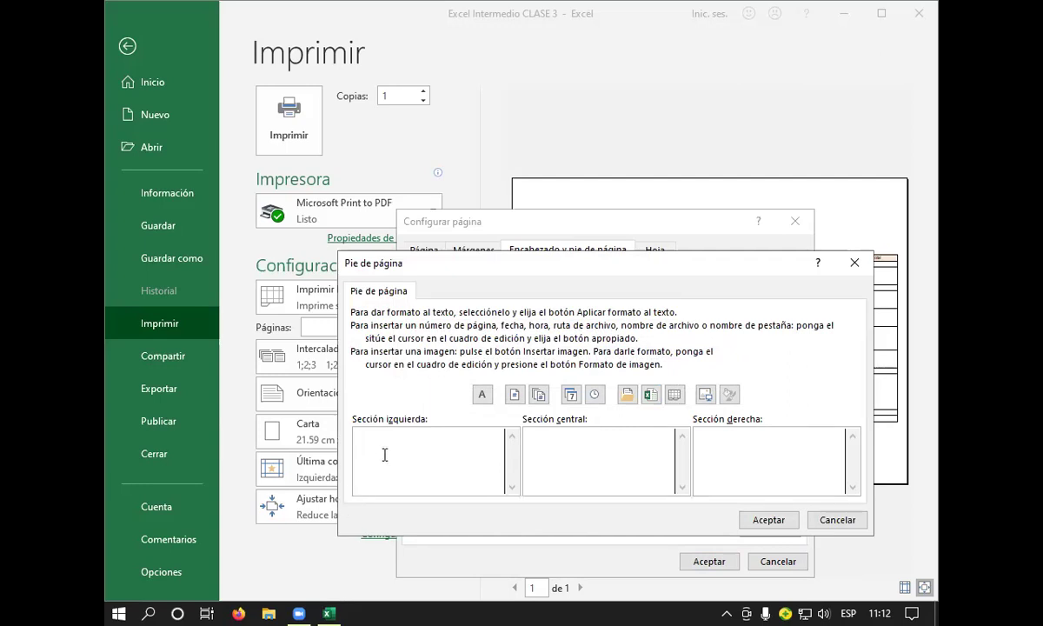
text(do)
key(BackSpace)
key(BackSpace)
text(D)
text(ocente:)
key(BackSpace)
- Type the date 11/08/2022 into the footer's centre section
click(603, 468)
text(11)
text(/)
text(0)
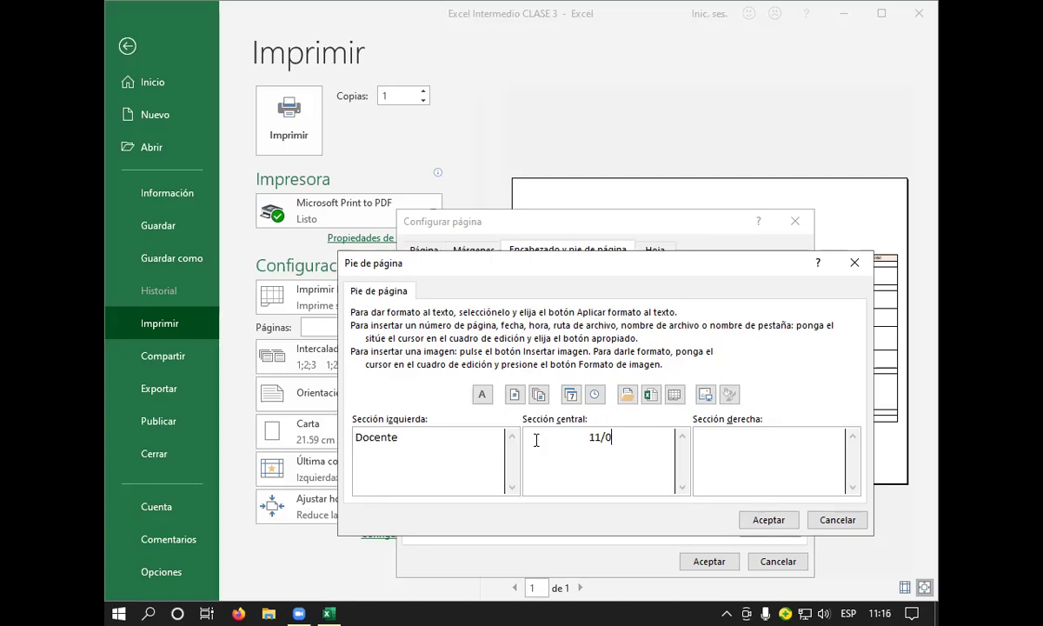
text(8/)
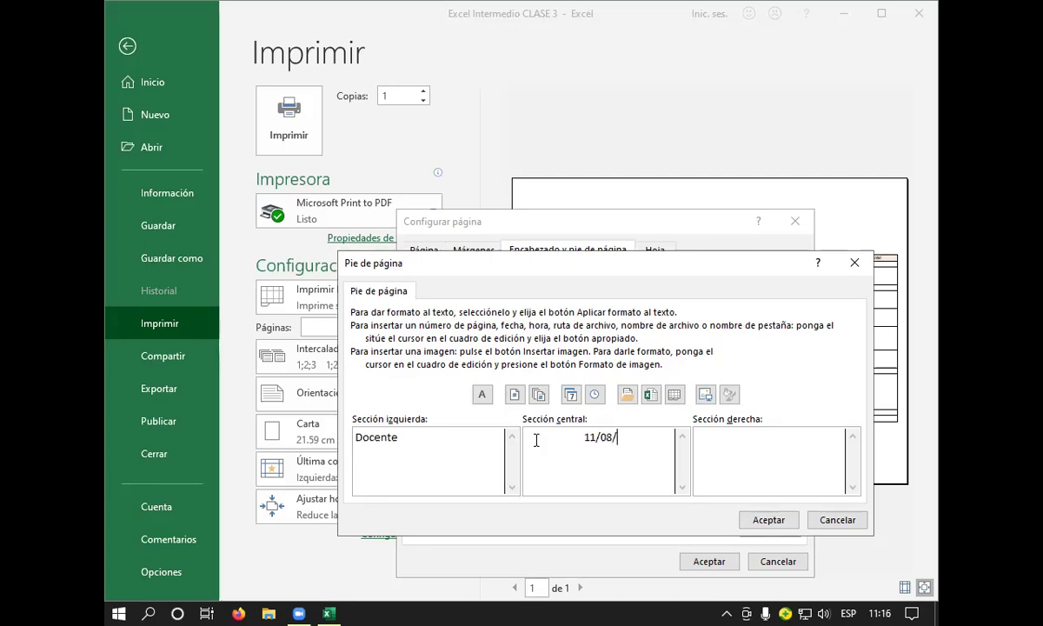
text(200)
text(22)
- Enter 'Practico' in the footer's right section
click(761, 437)
text(pra)
key(Return)
key(Return)
key(Return)
text(p)
key(BackSpace)
text(PR)
key(BackSpace)
text(ra)
text(tico)
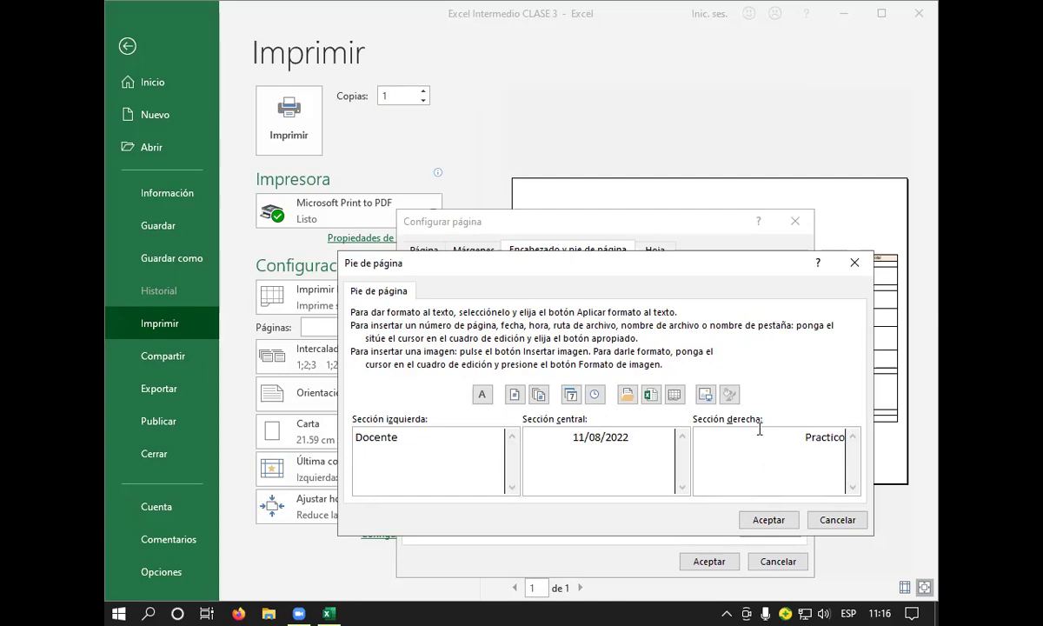
click(411, 452)
- Complete the footer's left section with ': ' and the teacher's name after 'Docente'
text(roma)
key(BackSpace)
key(BackSpace)
key(BackSpace)
key(BackSpace)
text(: R)
text(omual)
text(d)
text(o)
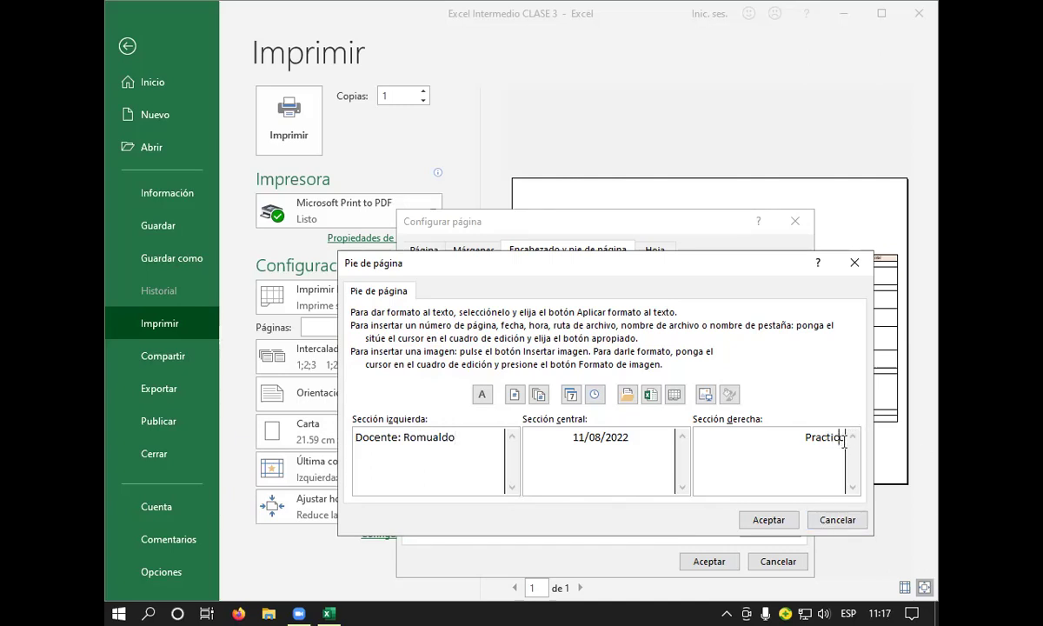
- Make the right section read 'Practico 1', then apply the footer and page setup
text(1)
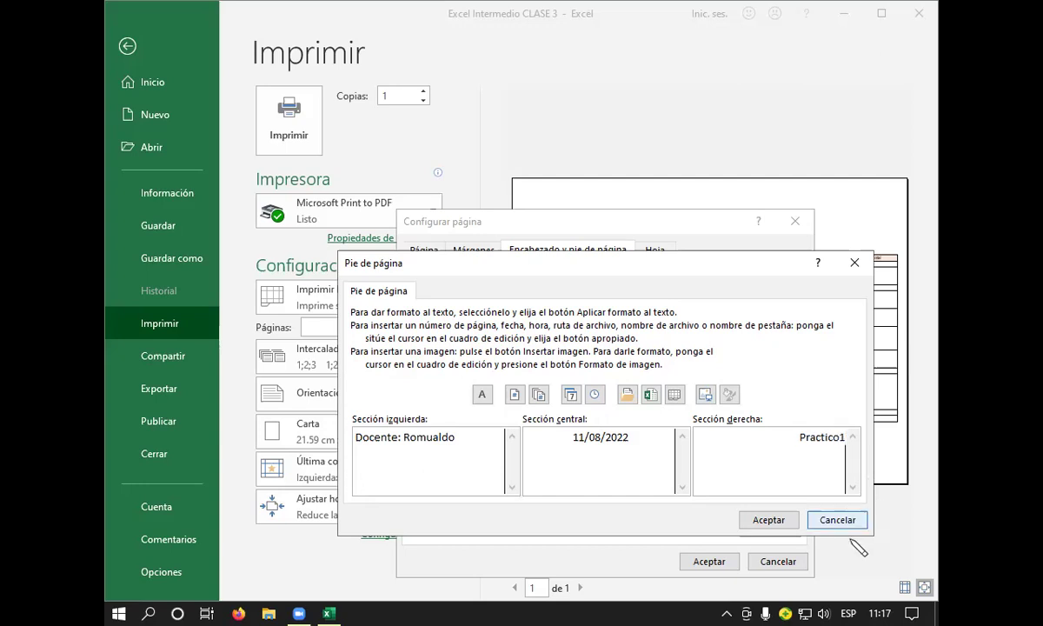
key(BackSpace)
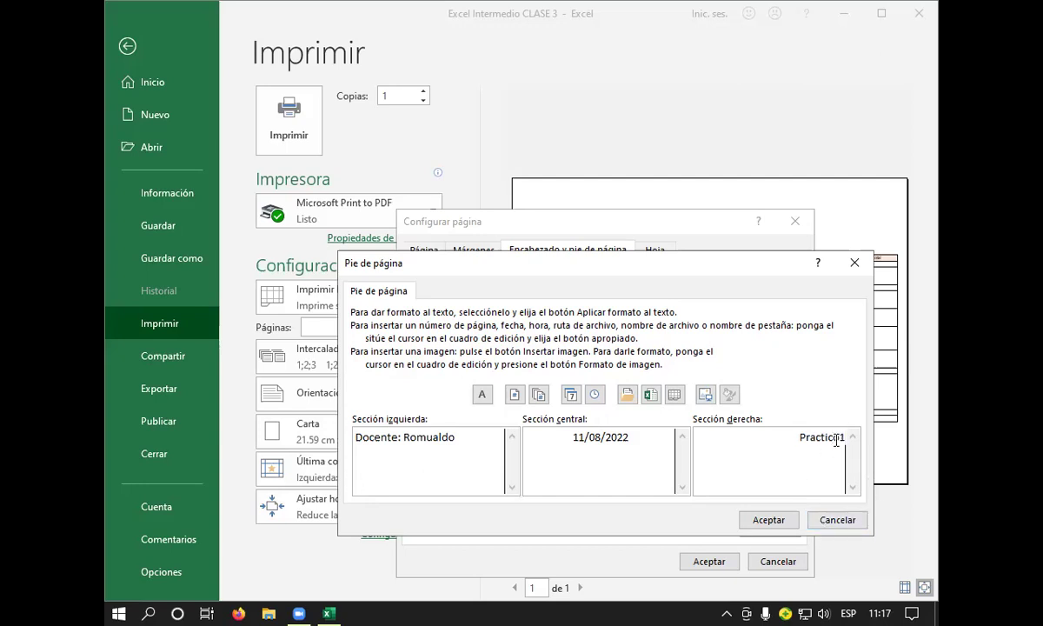
text(1)
key(Left)
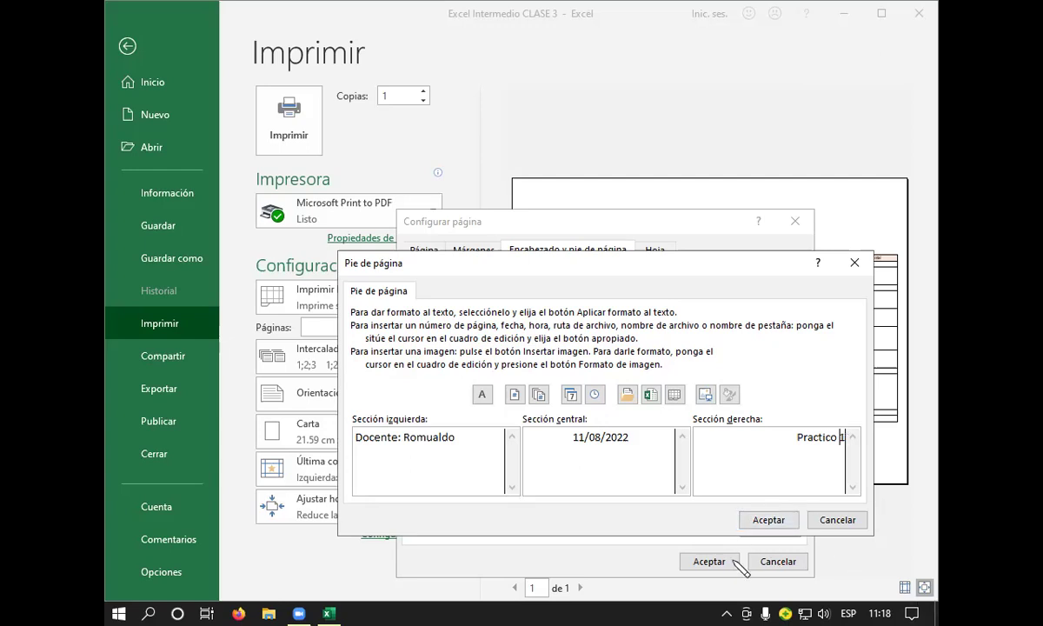
click(766, 521)
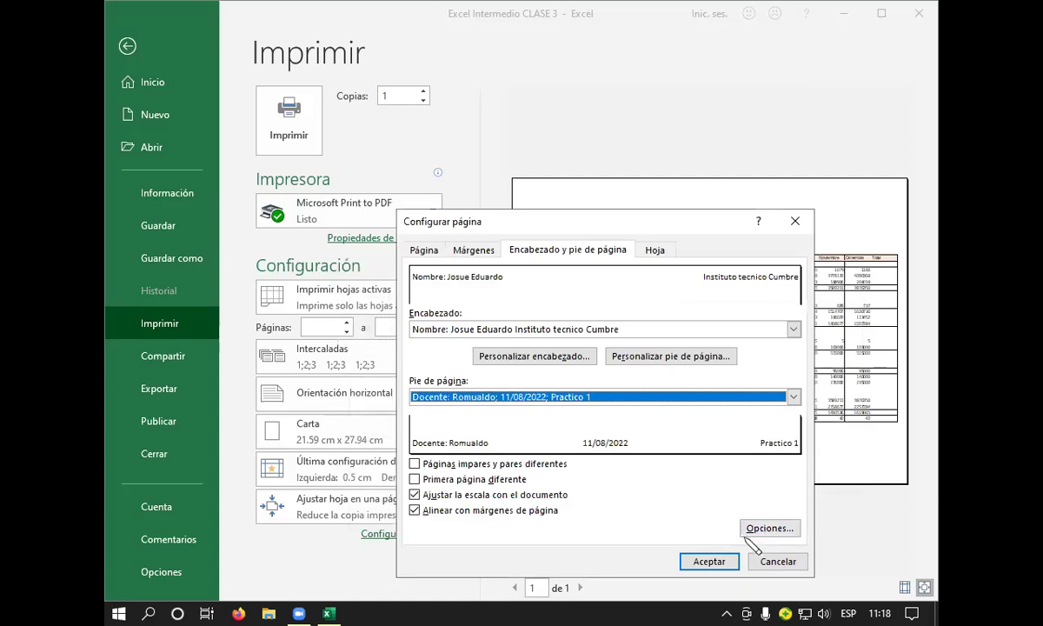
click(703, 561)
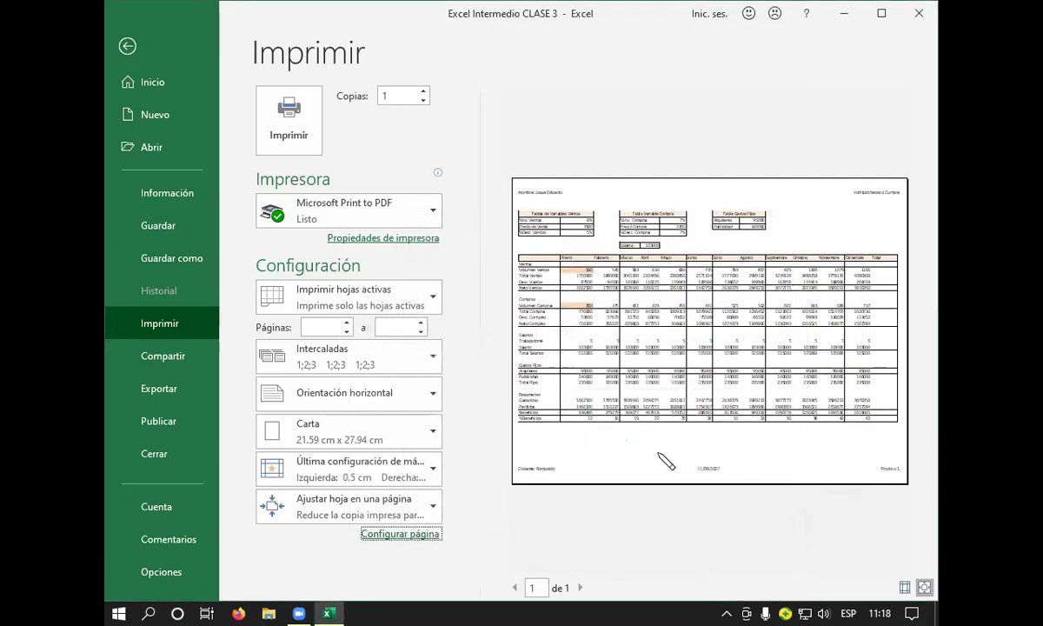